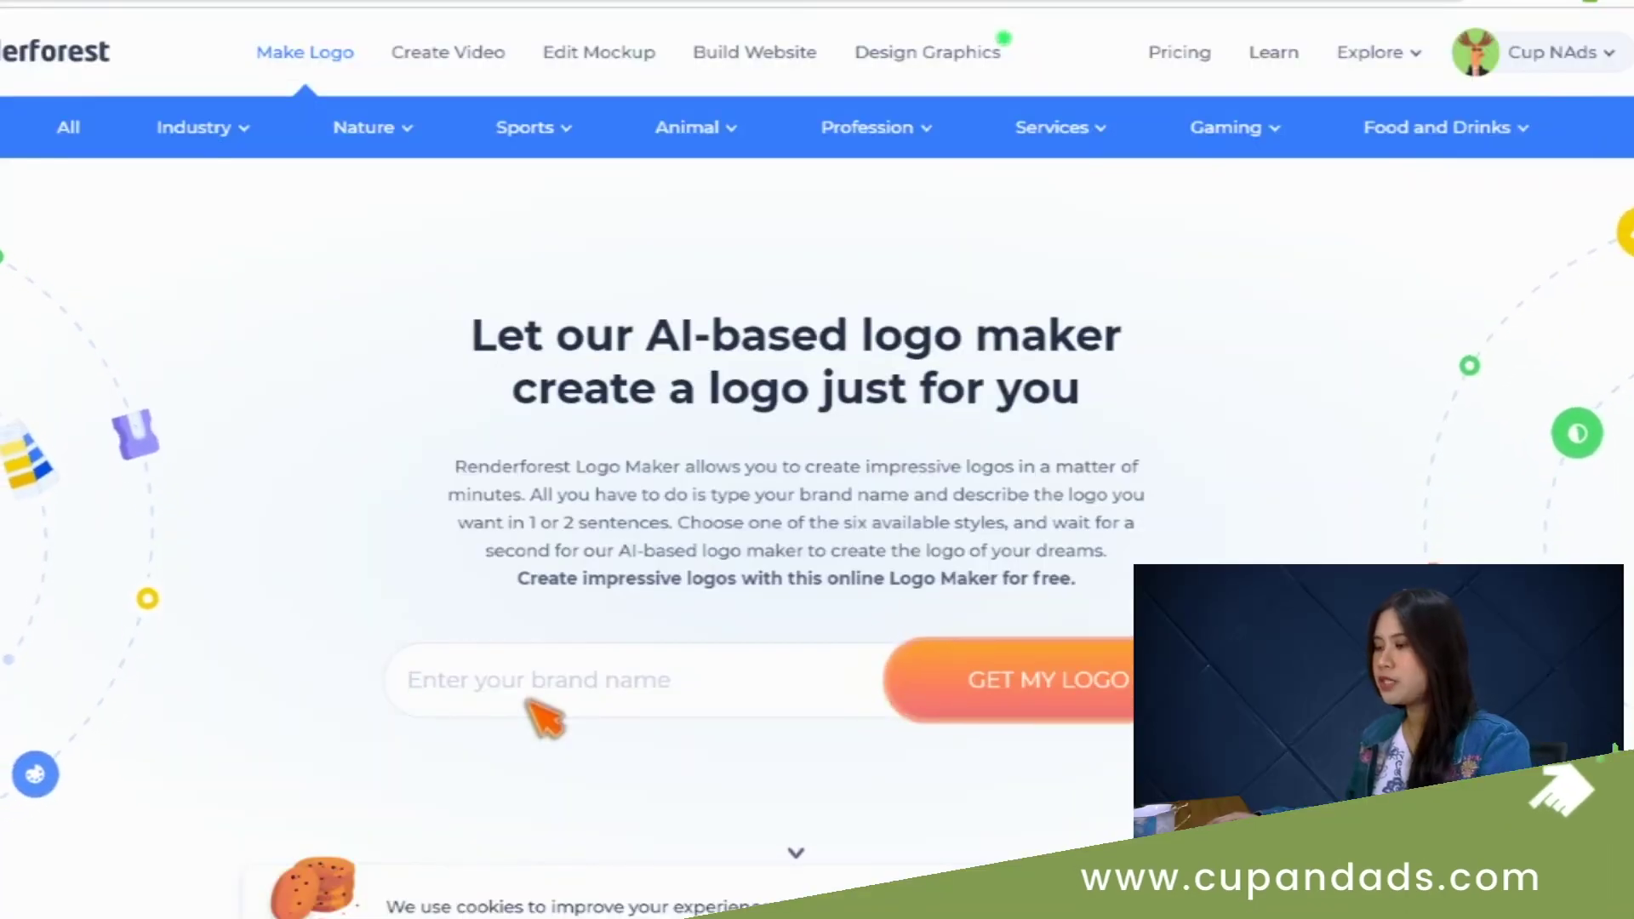
- Enter CoffeeCrave as the brand name for a new logo
left_click(530, 703)
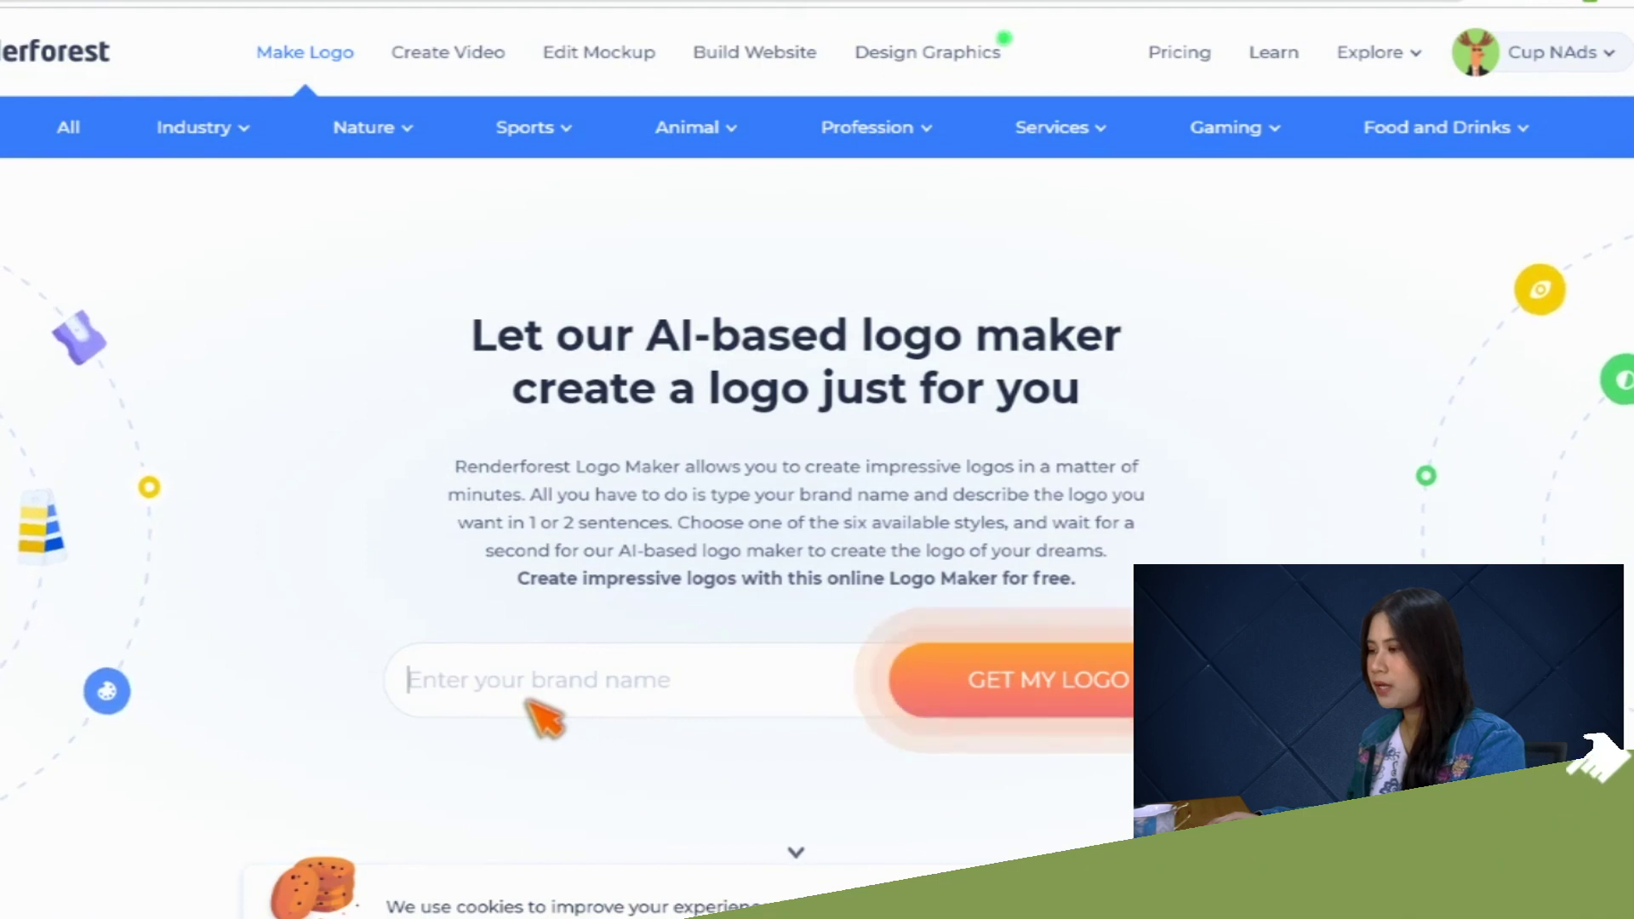
type("CoffeeCrave")
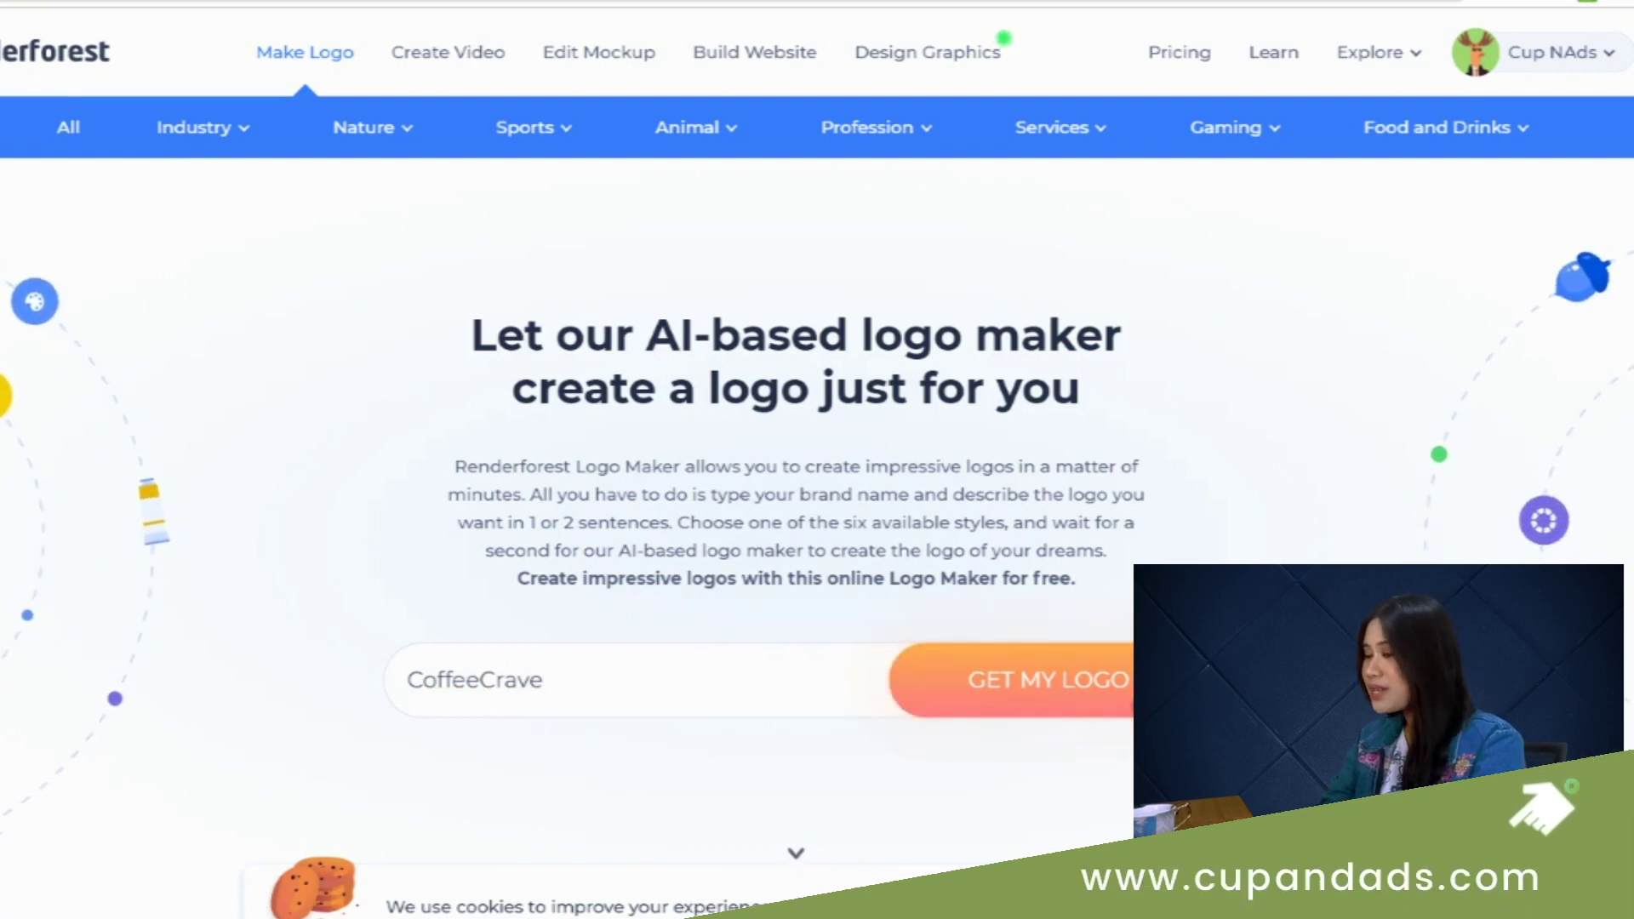
key("Return")
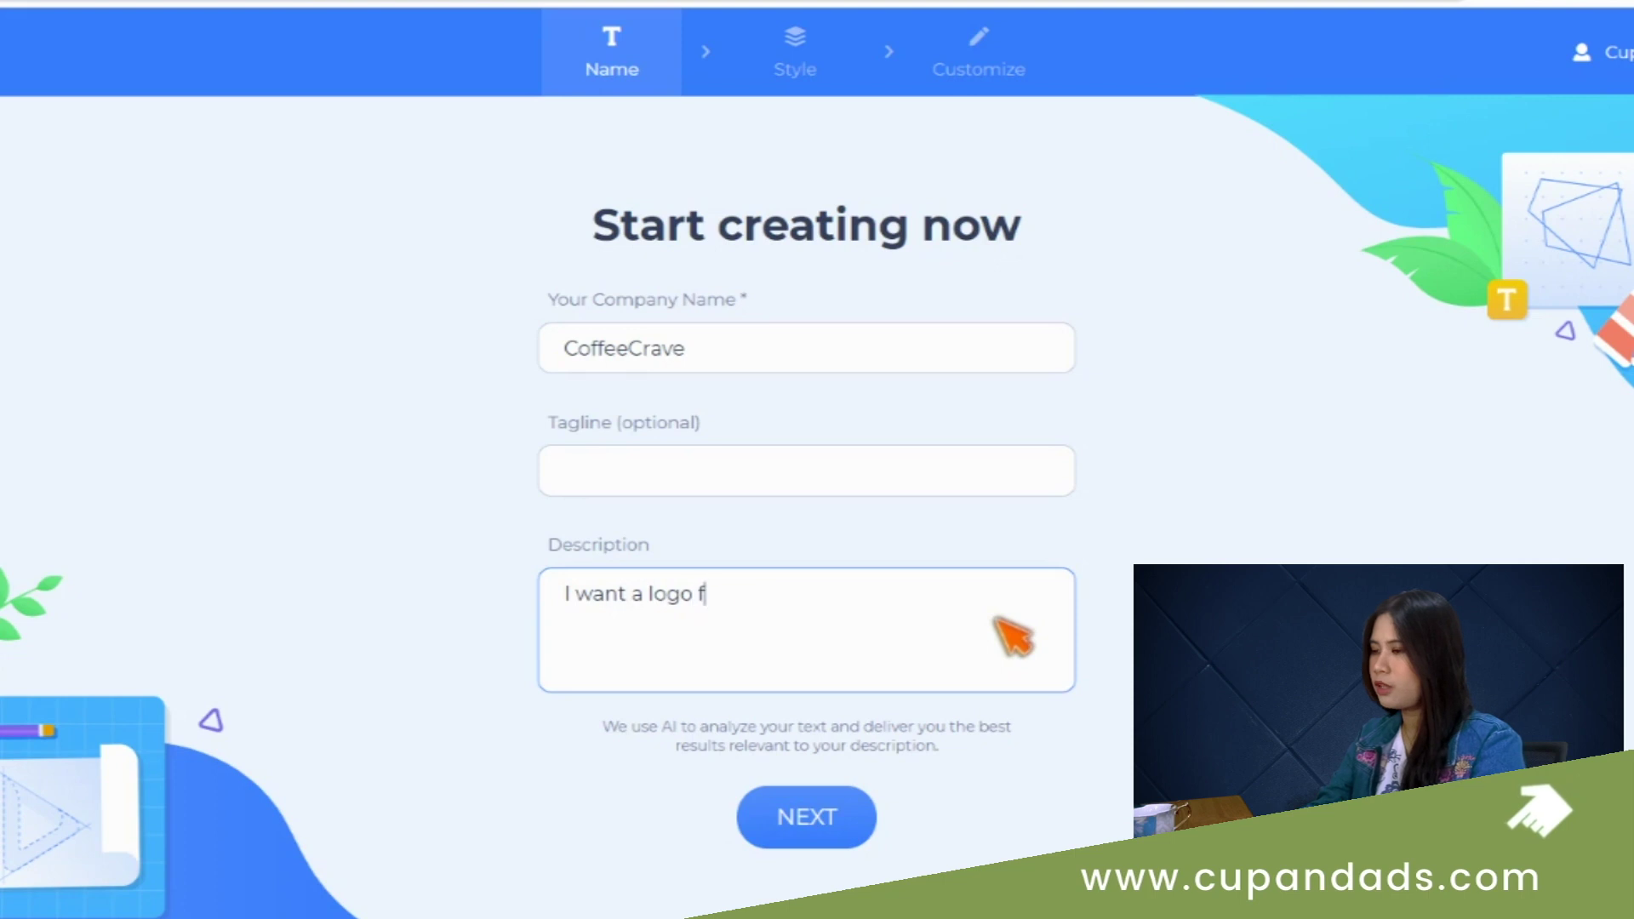
- Describe the logo as a coffee-shop design with a cup and coffee, and continue to logo styles
type("or my ")
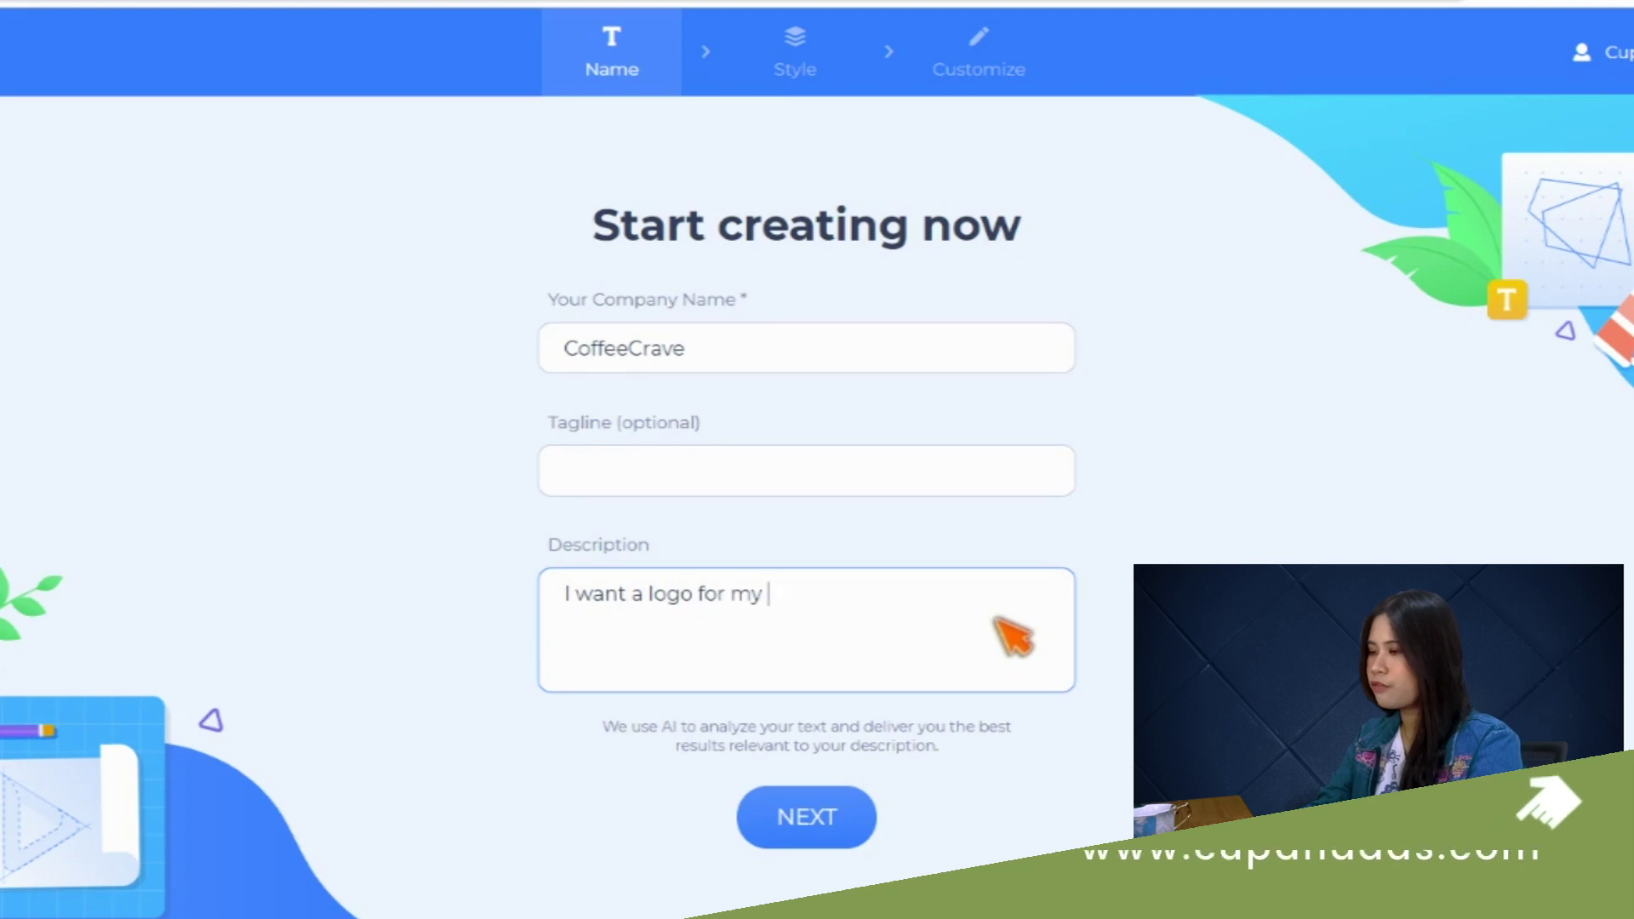
type("coffee shop. I imagine it to")
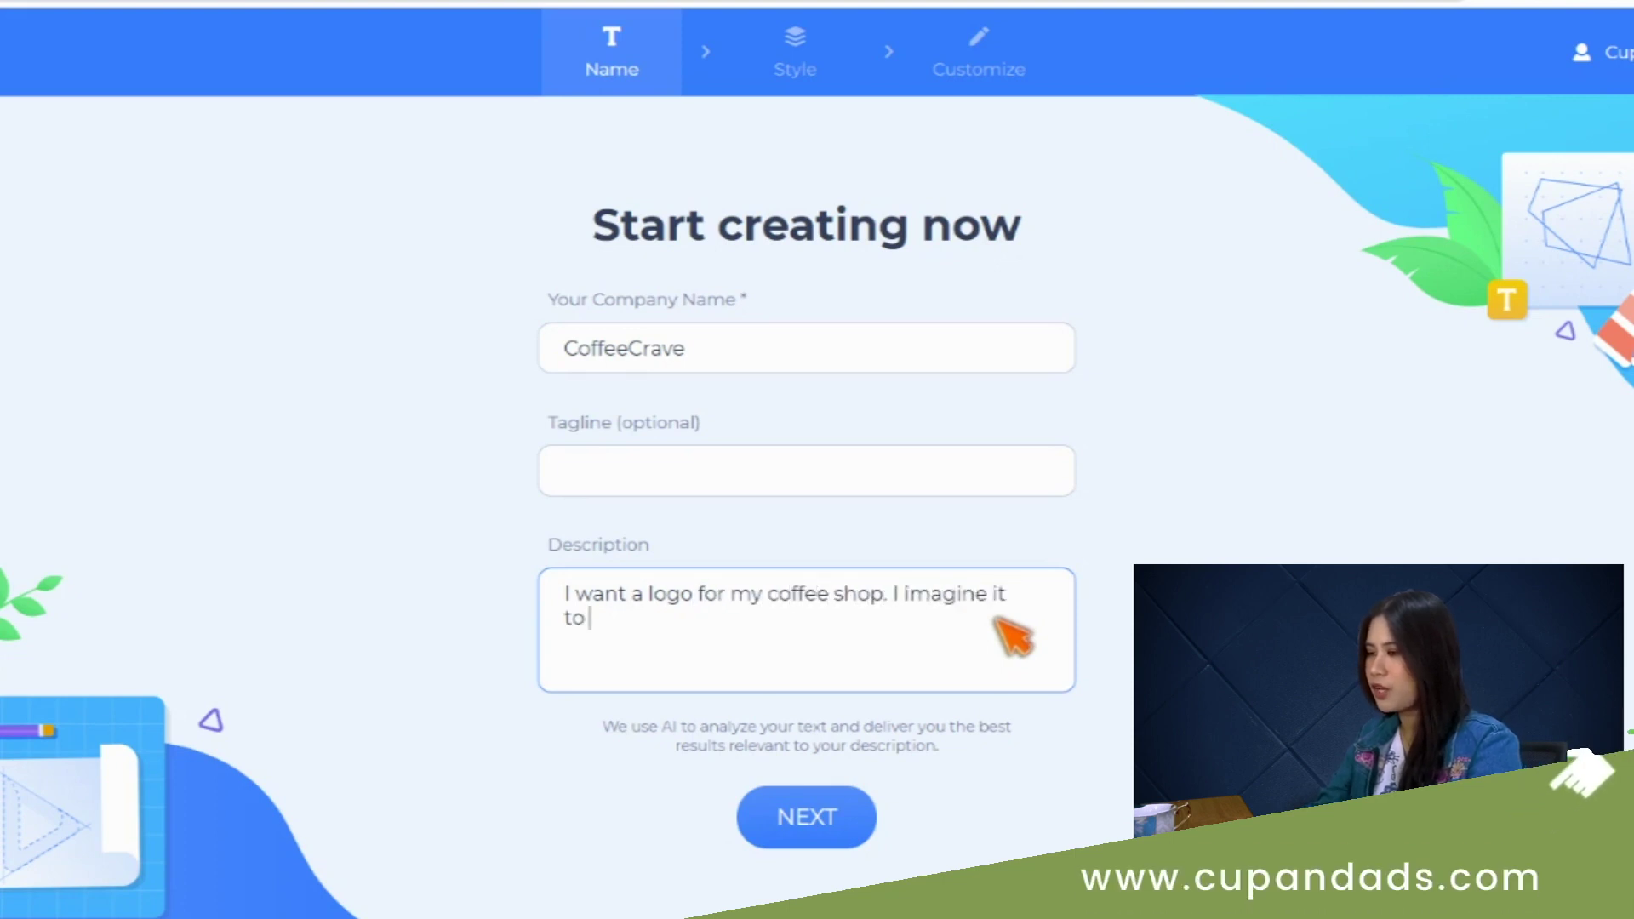
type(" have a cu")
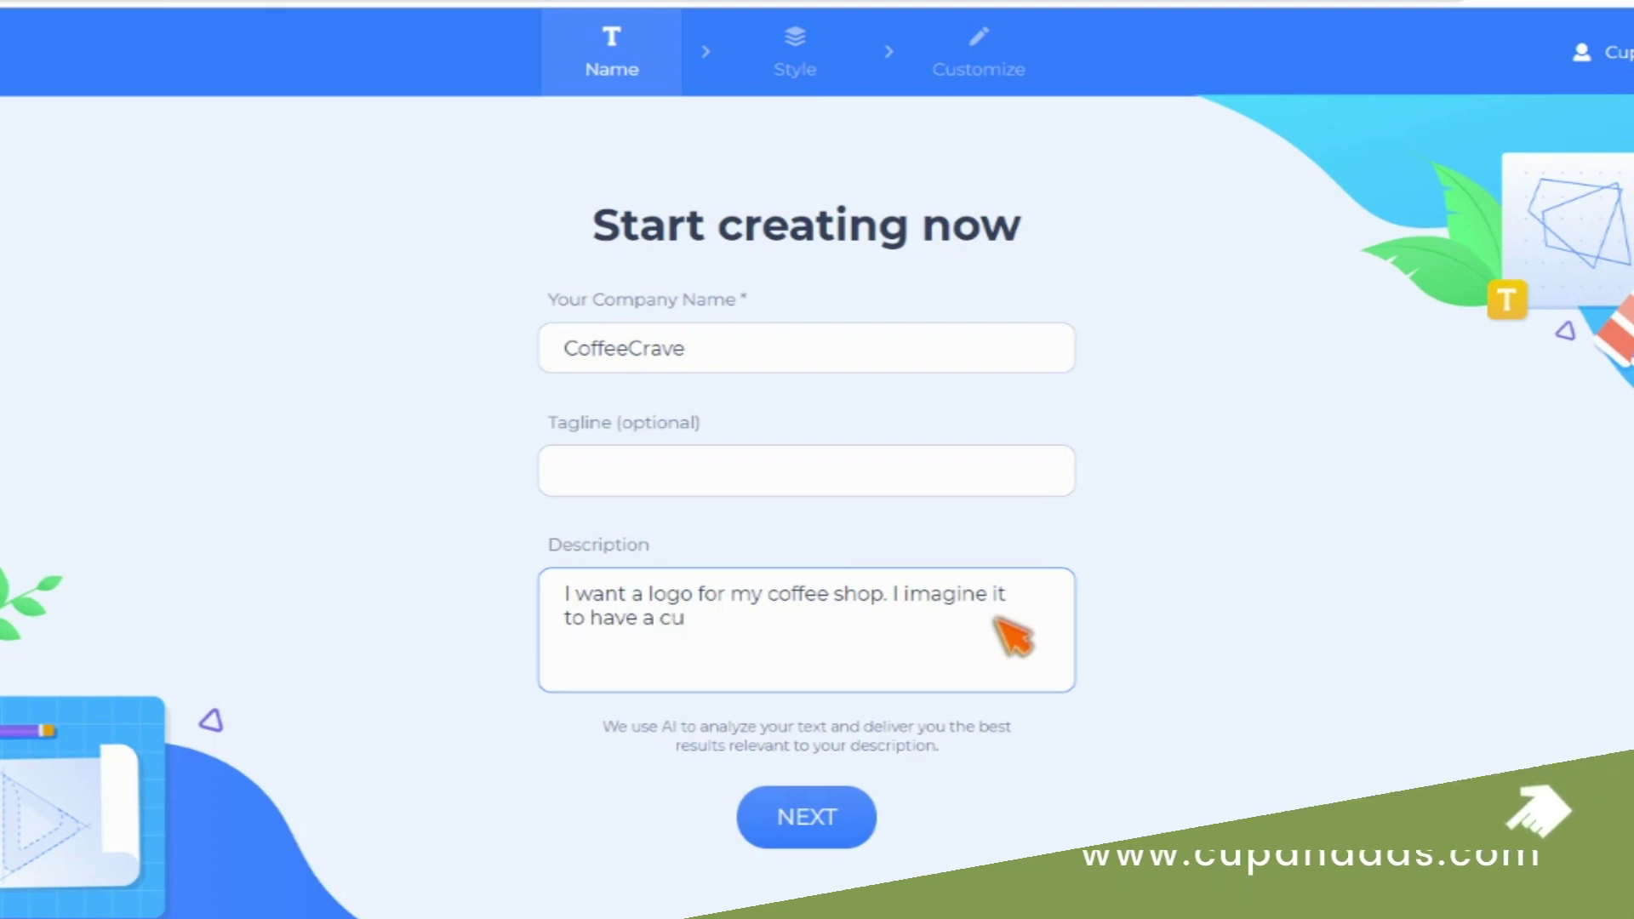
type("p and coffee.")
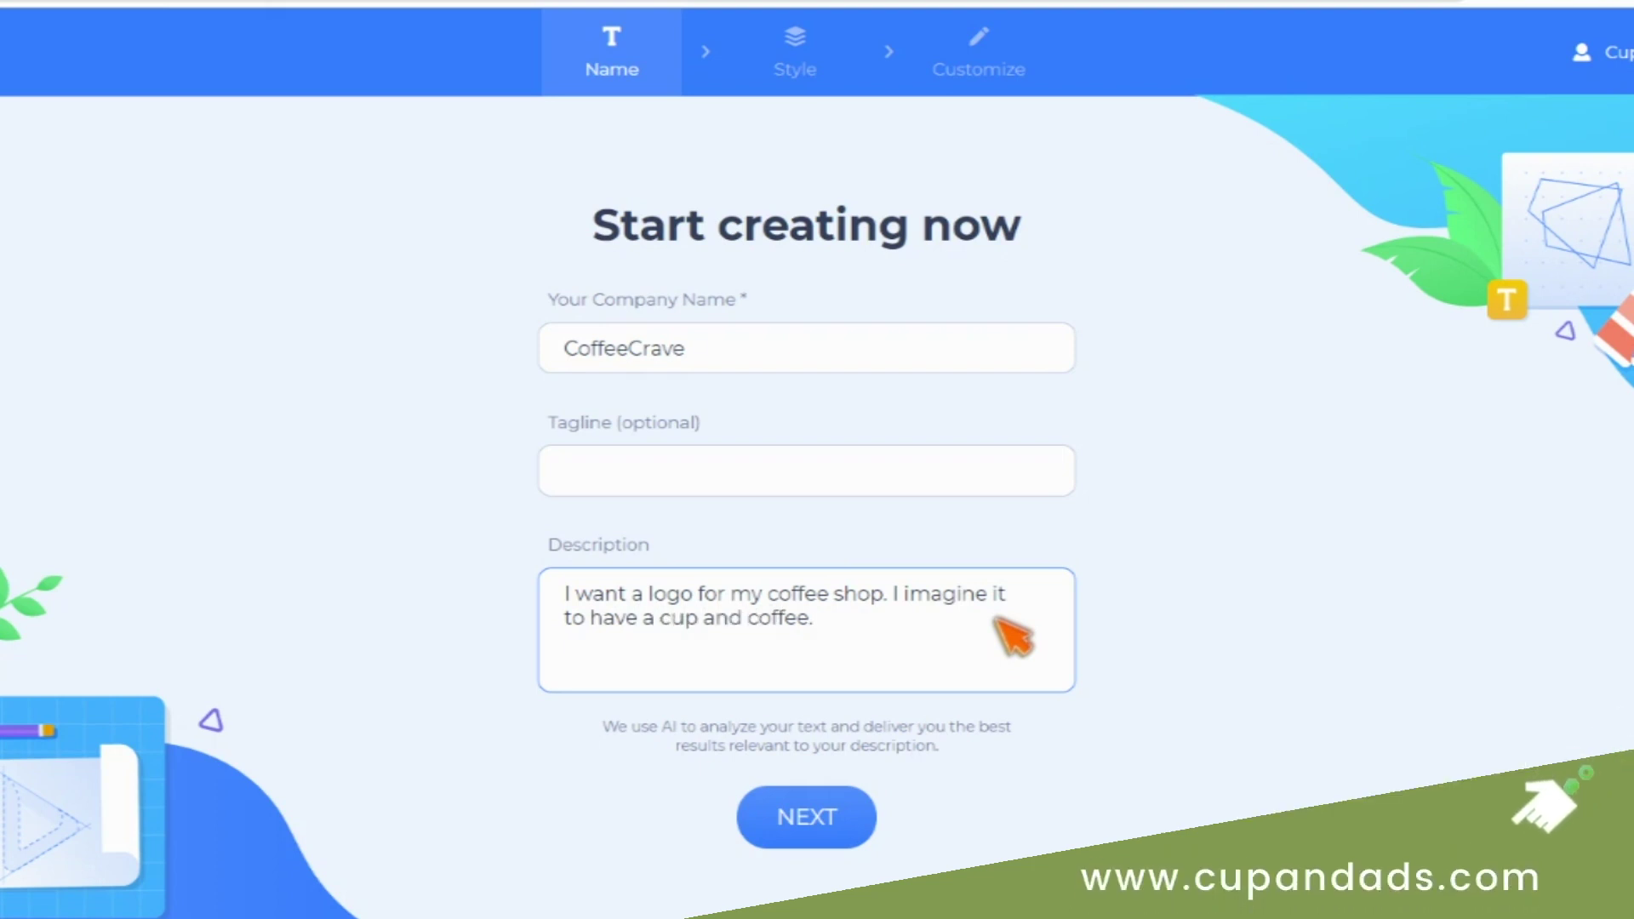
left_click(833, 815)
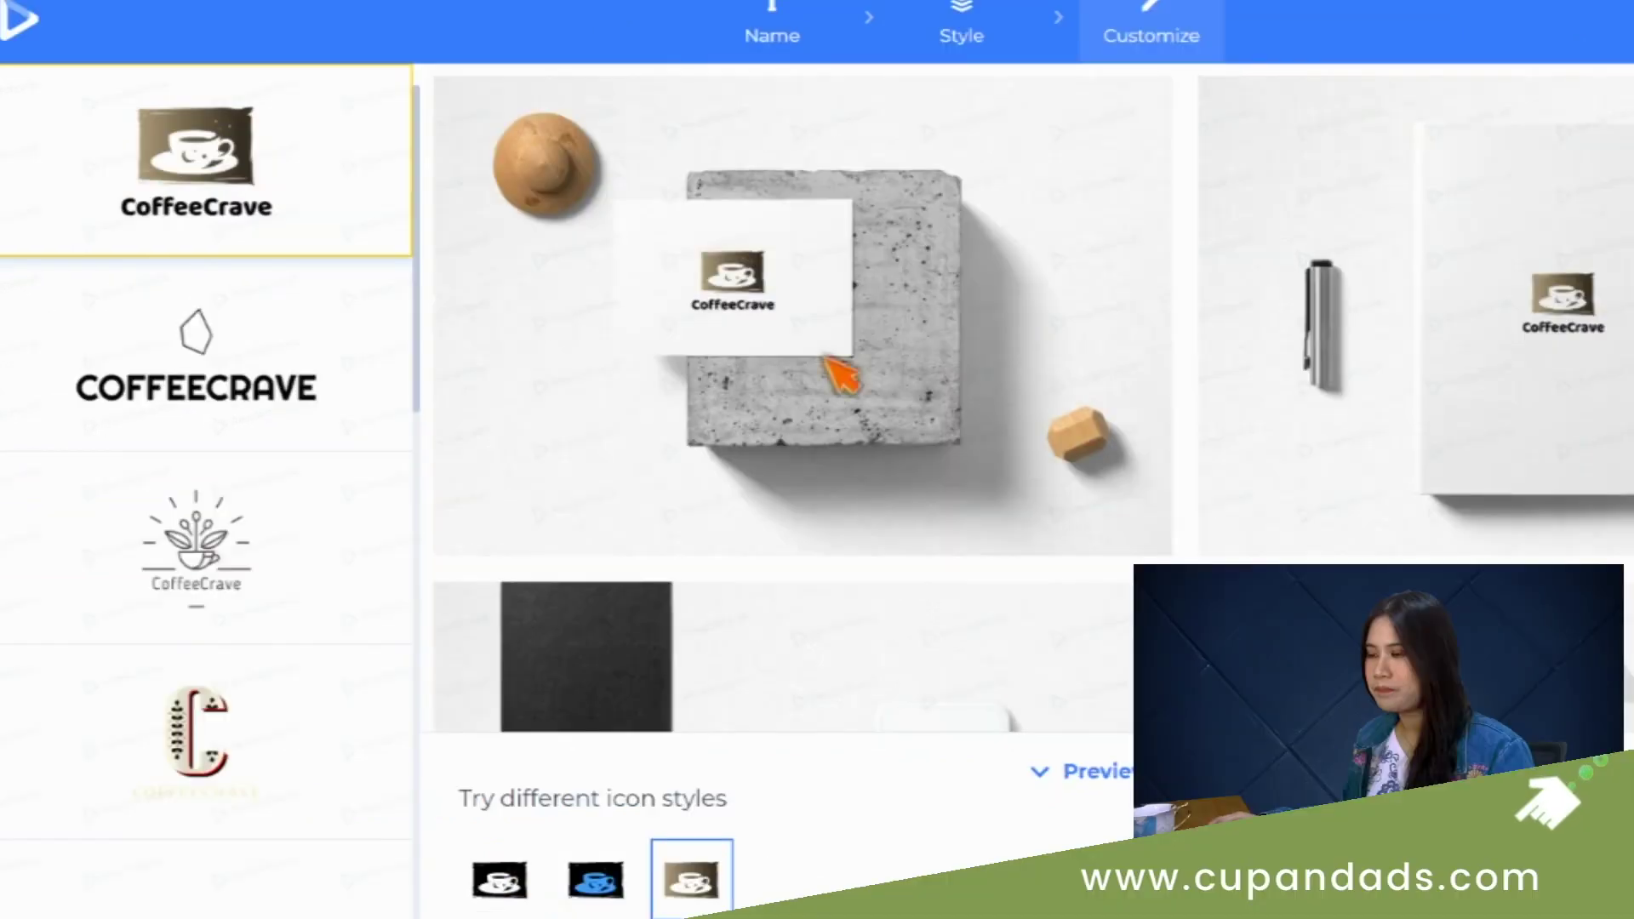
- Find the cat-in-a-cup COFFEECRAVE design among the generated logos and open it for editing
scroll(104, 595, "down", 5)
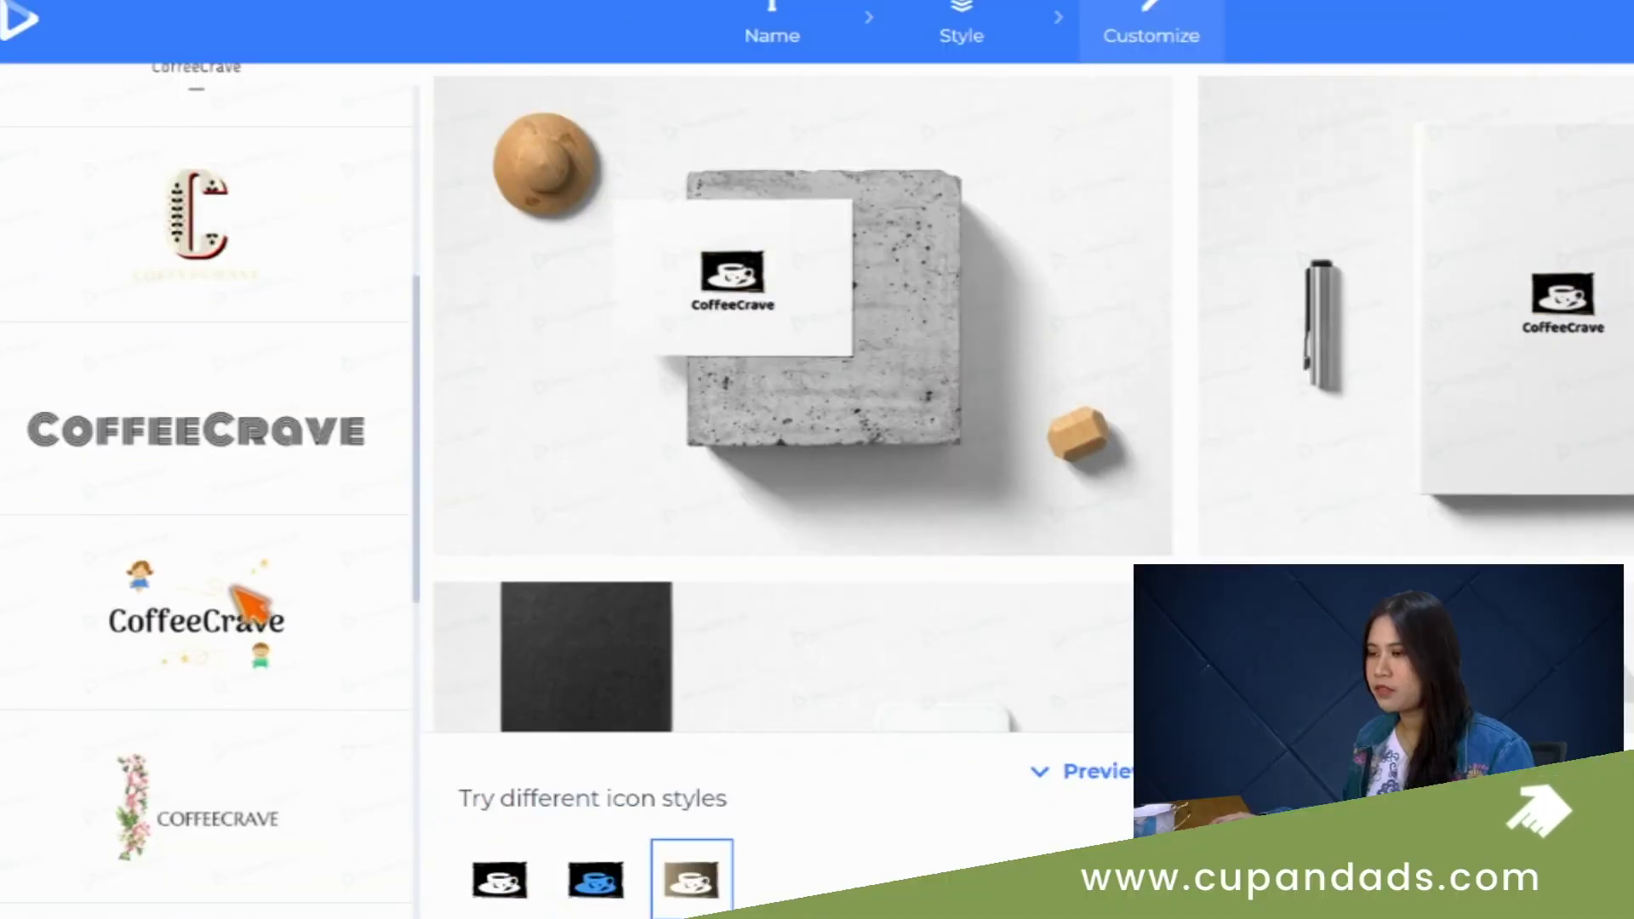
scroll(324, 534, "down", 5)
scroll(324, 534, "down", 4)
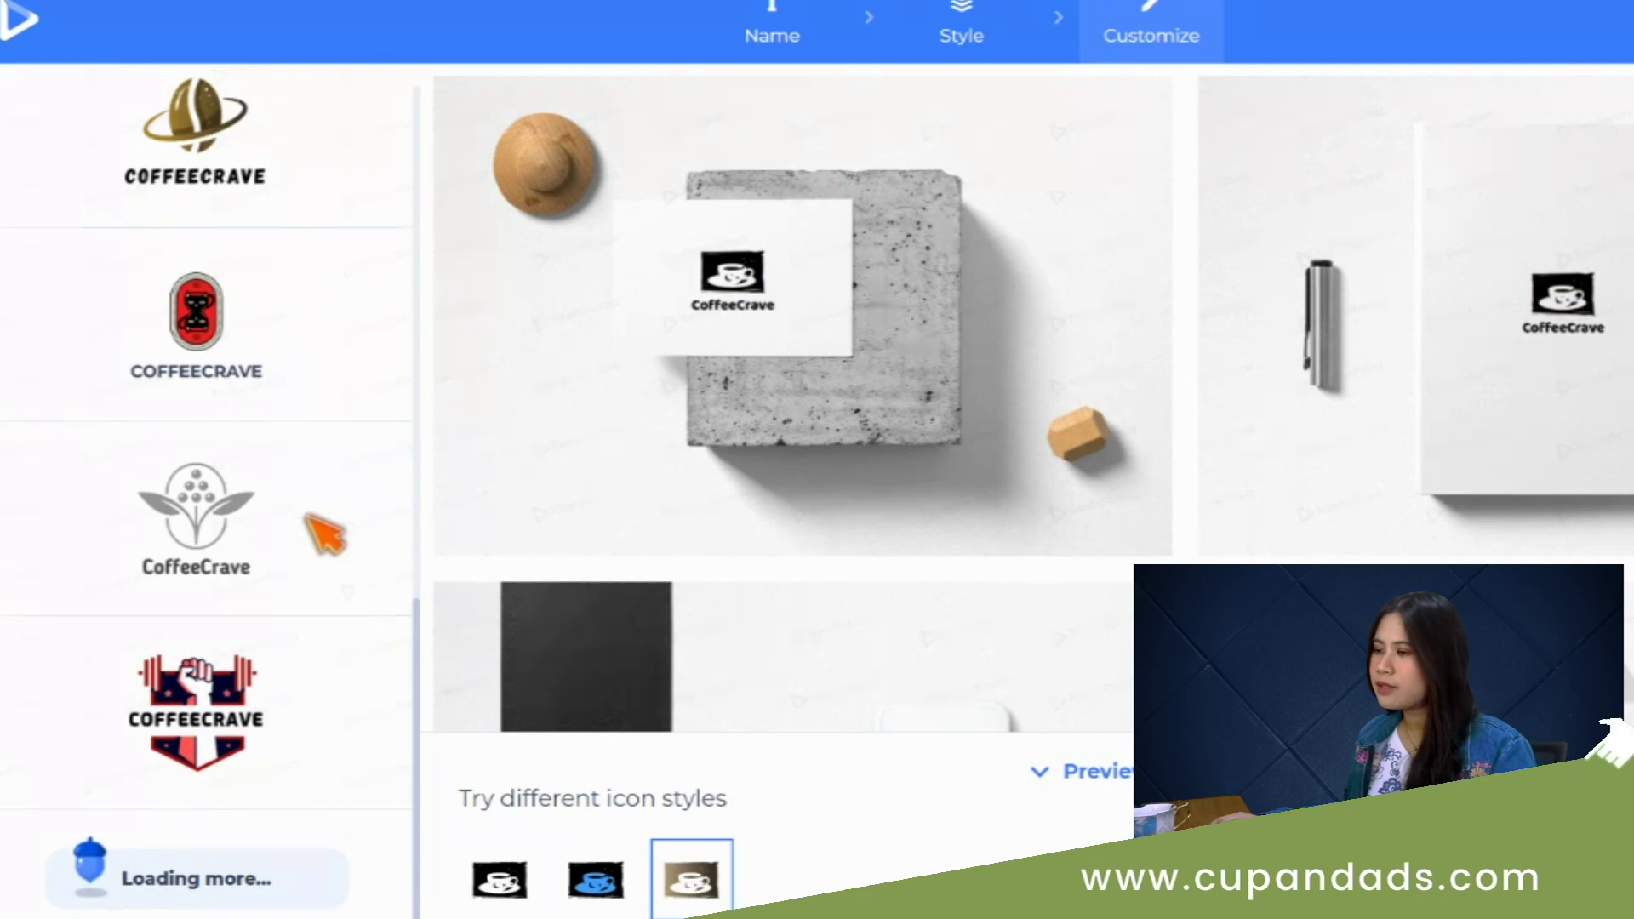
scroll(324, 534, "down", 4)
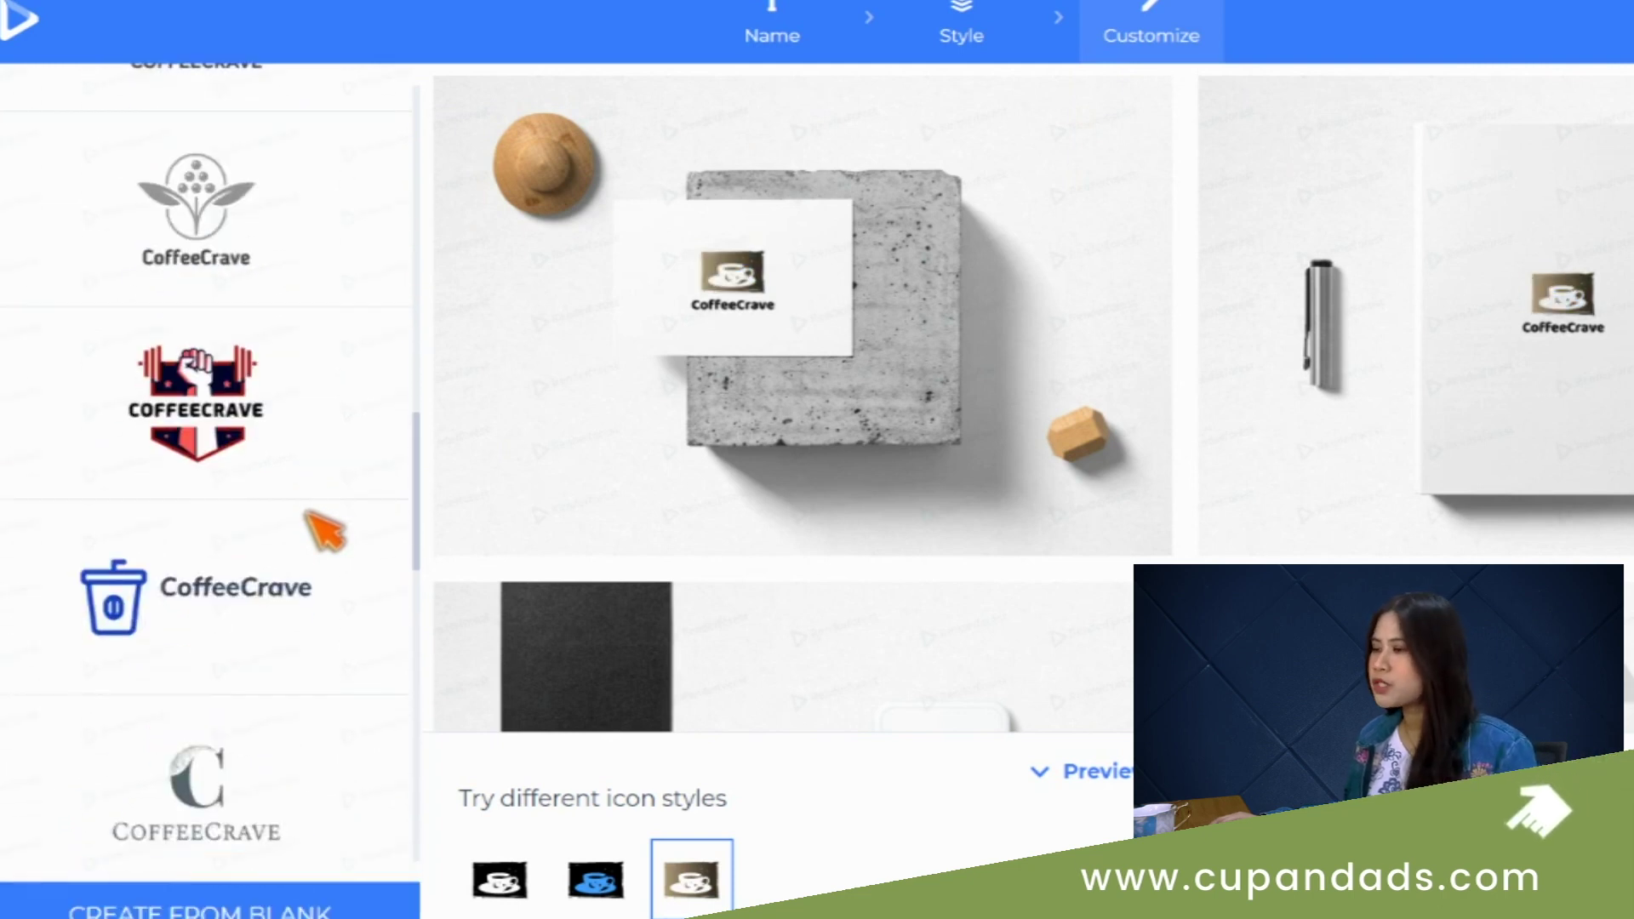
scroll(325, 534, "down", 4)
scroll(321, 529, "down", 8)
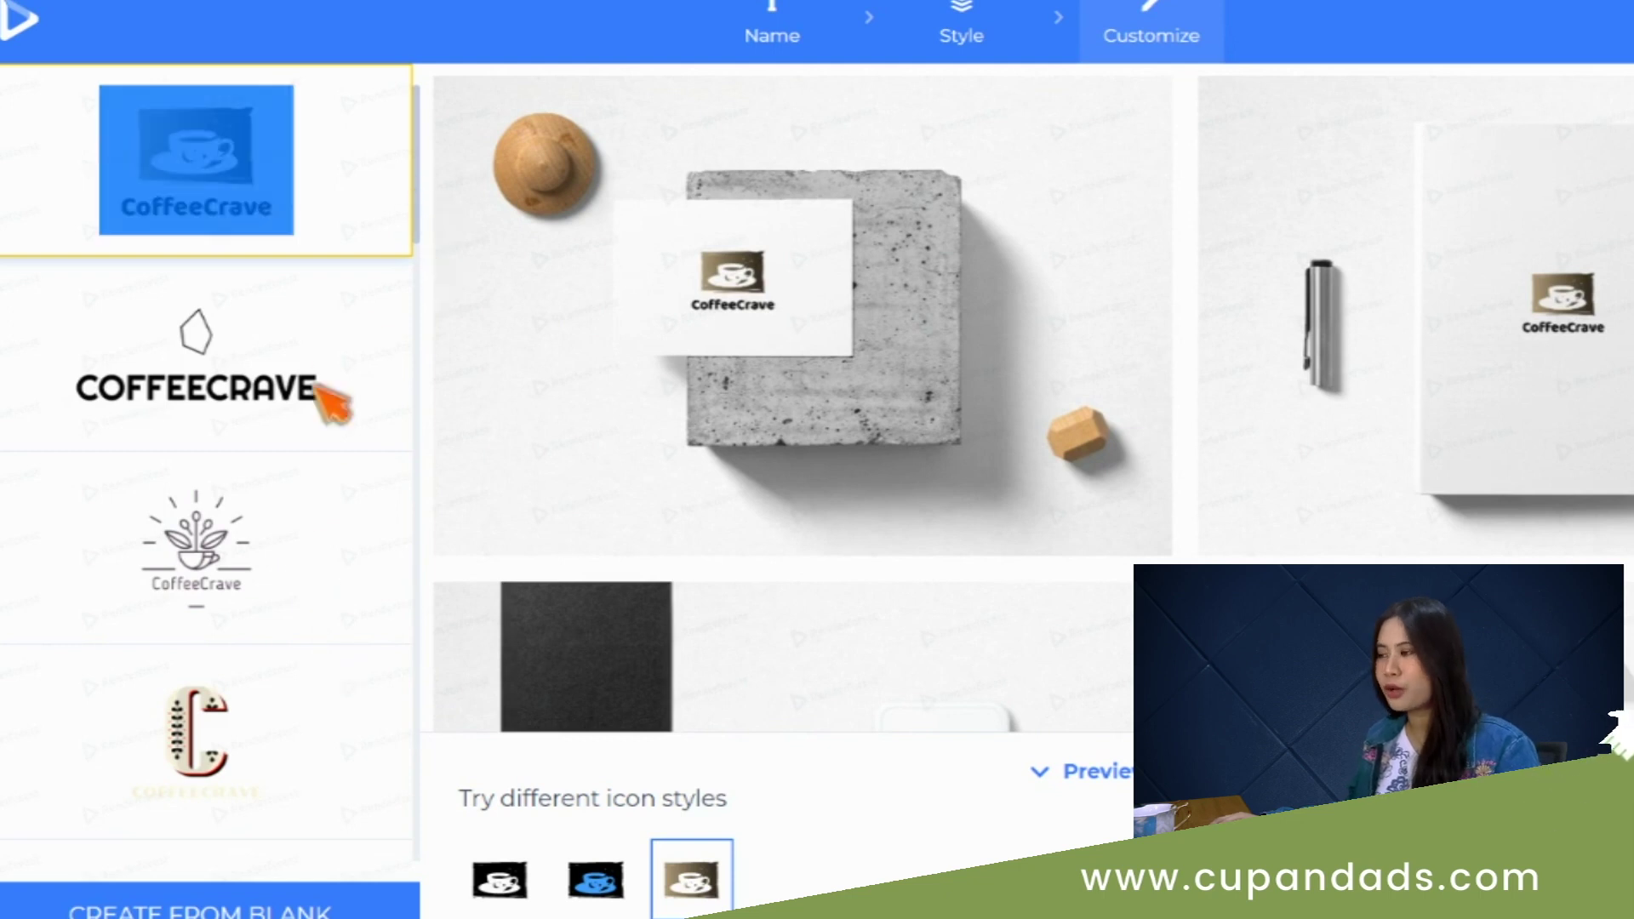
scroll(263, 562, "down", 5)
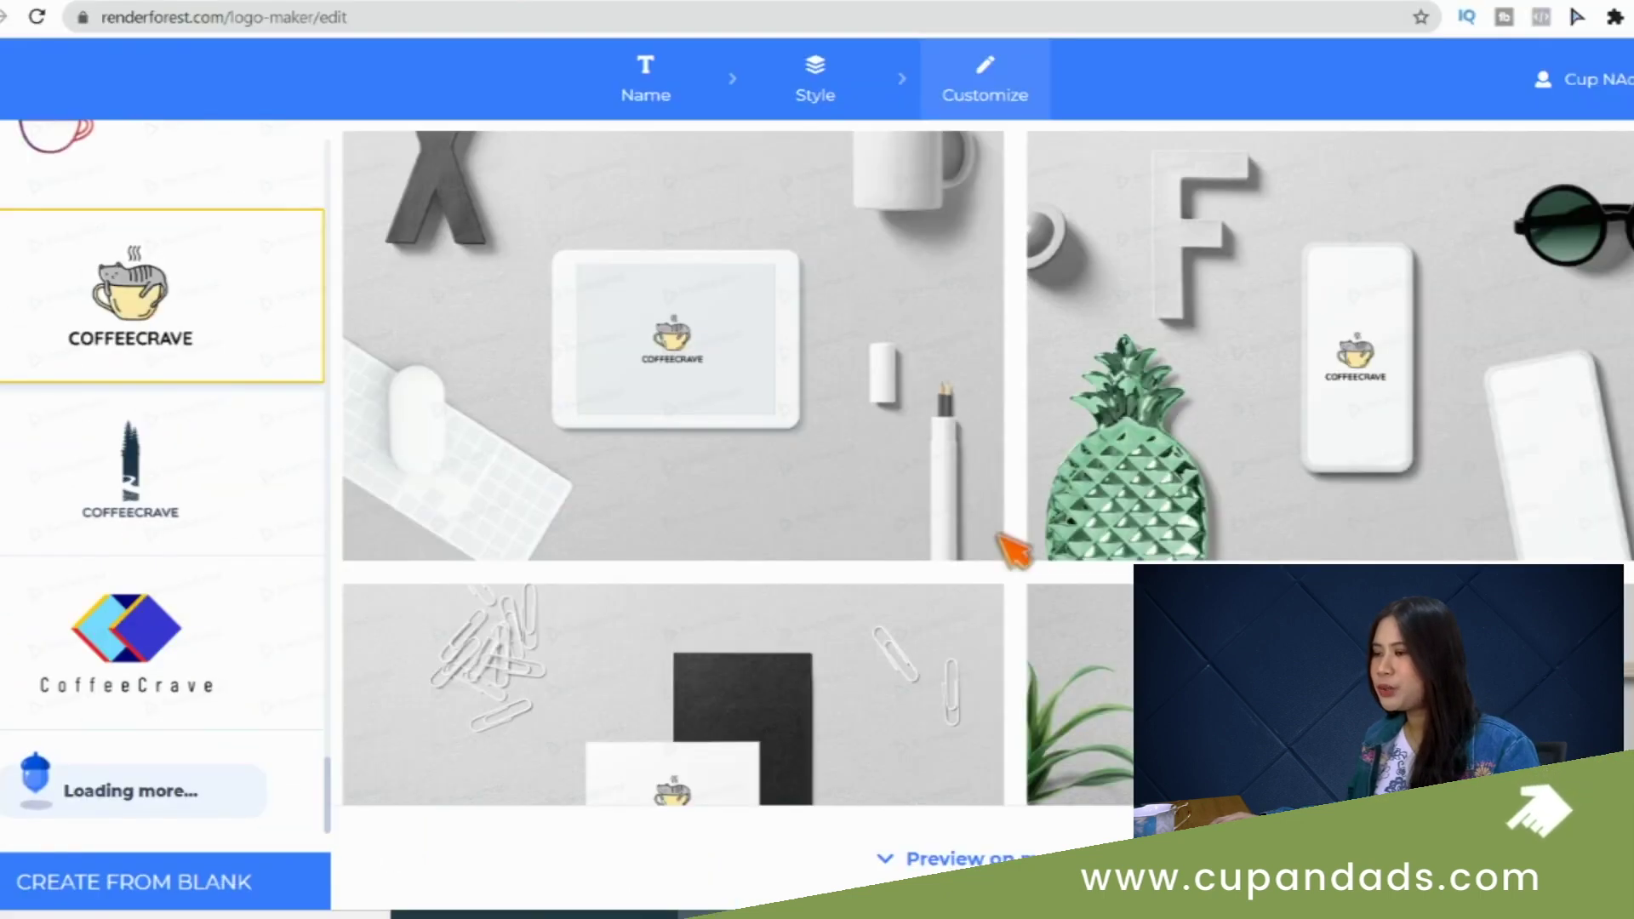
scroll(1013, 551, "down", 3)
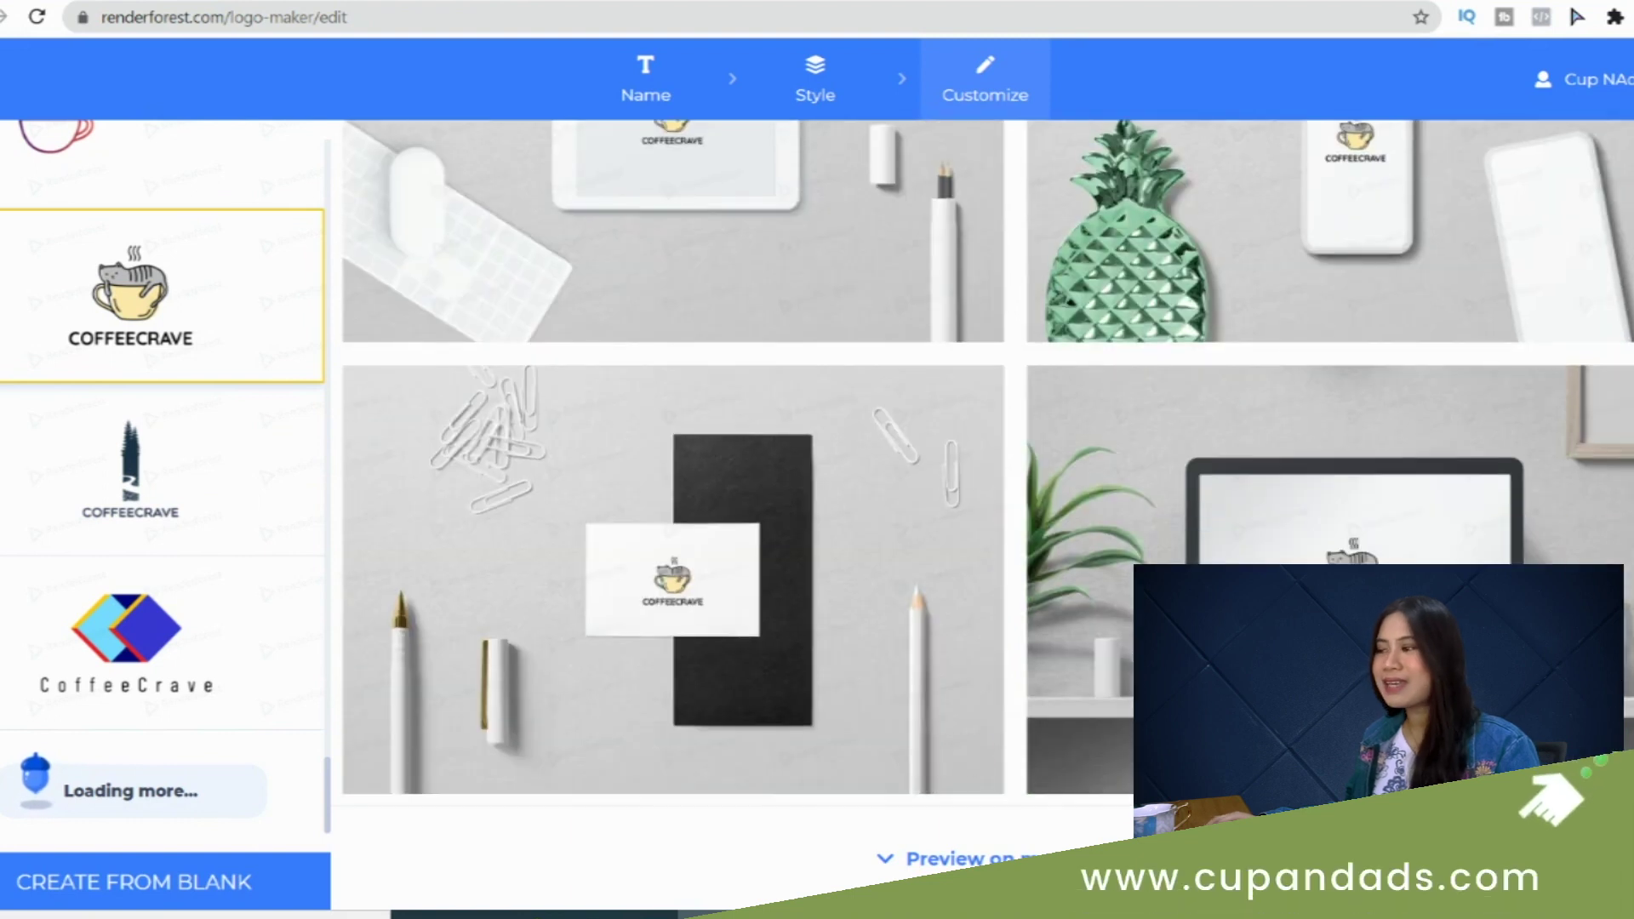
scroll(988, 464, "up", 3)
left_click(985, 78)
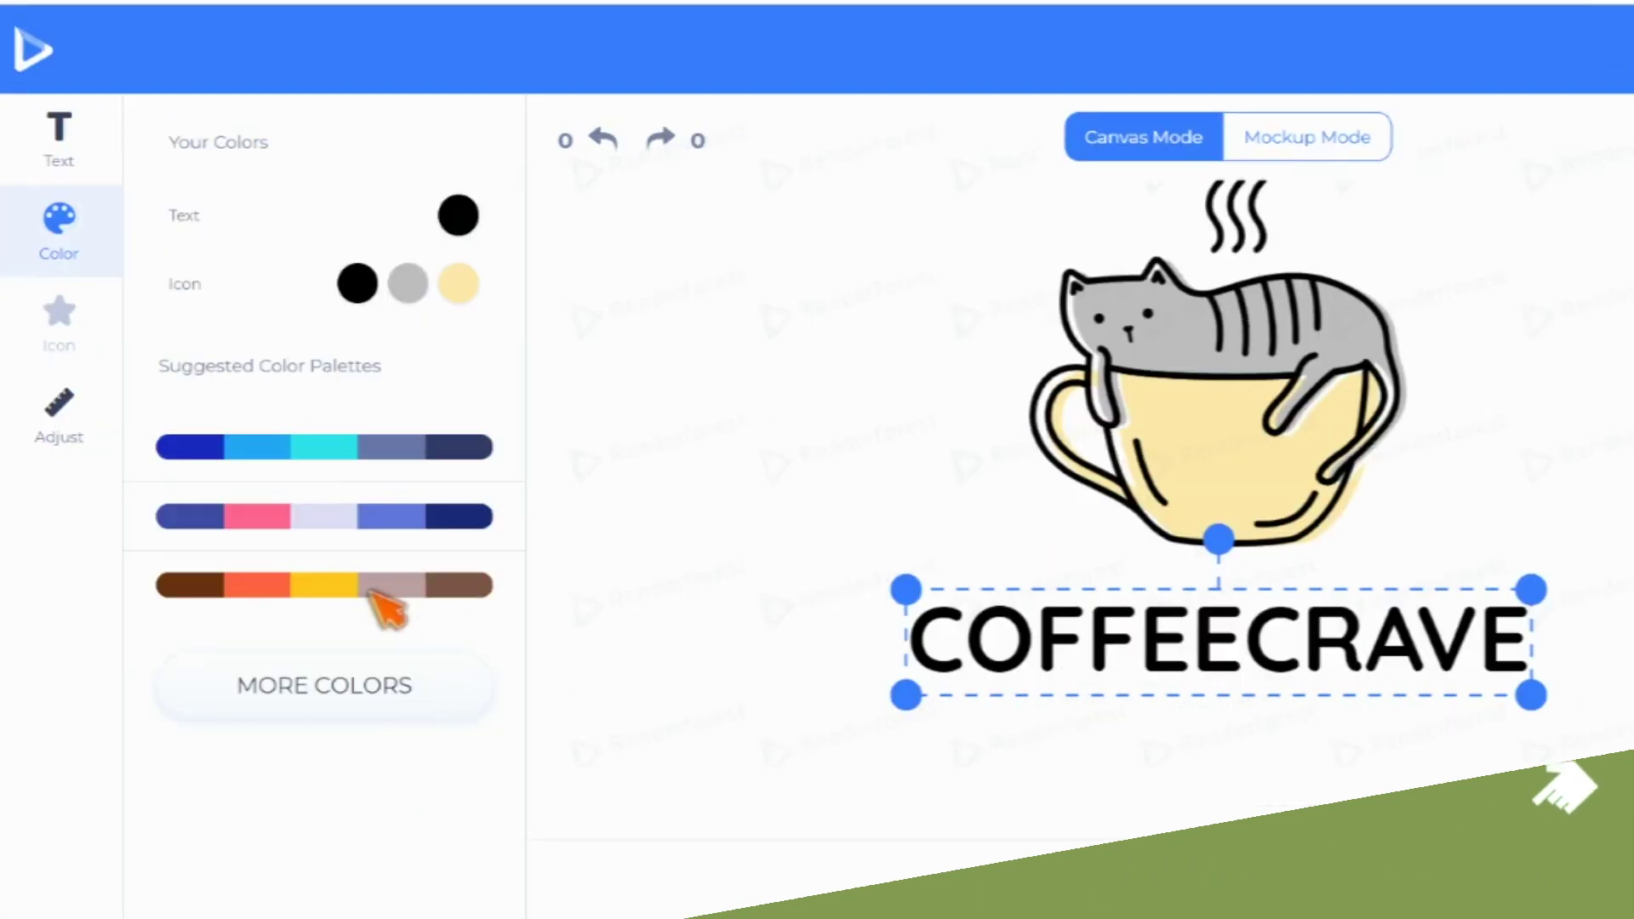
- Try alternative palettes, including blue-cyan, and a brighter blue icon colour on the cat-cup logo
left_click(391, 592)
left_click(426, 519)
left_click(430, 453)
left_click(406, 286)
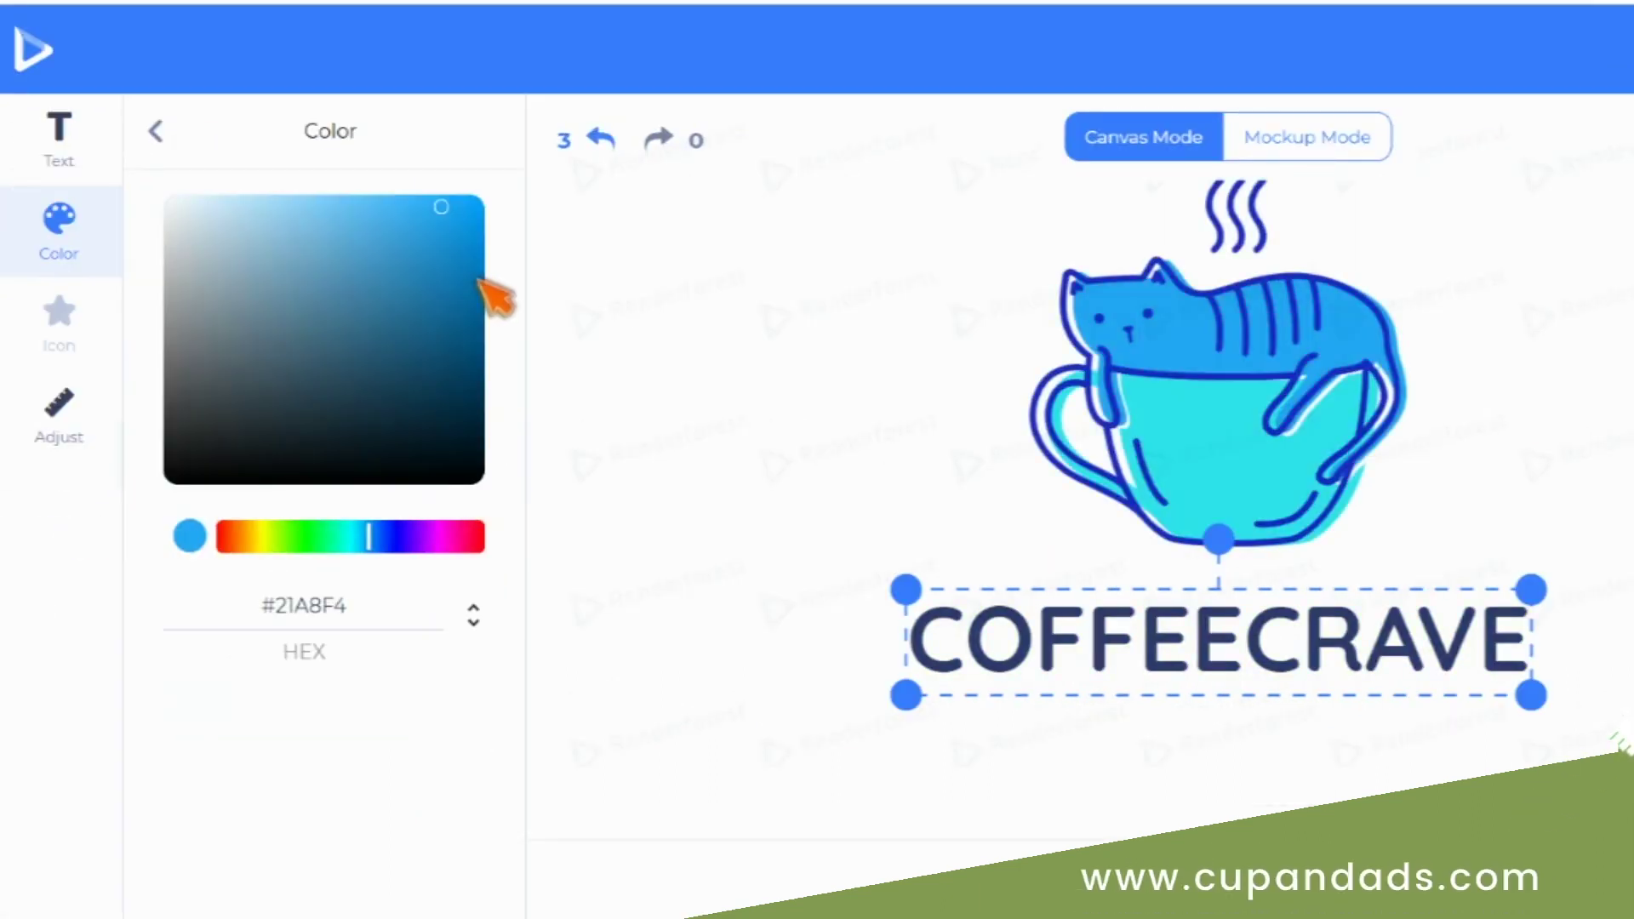
left_click_drag(336, 444, 404, 229)
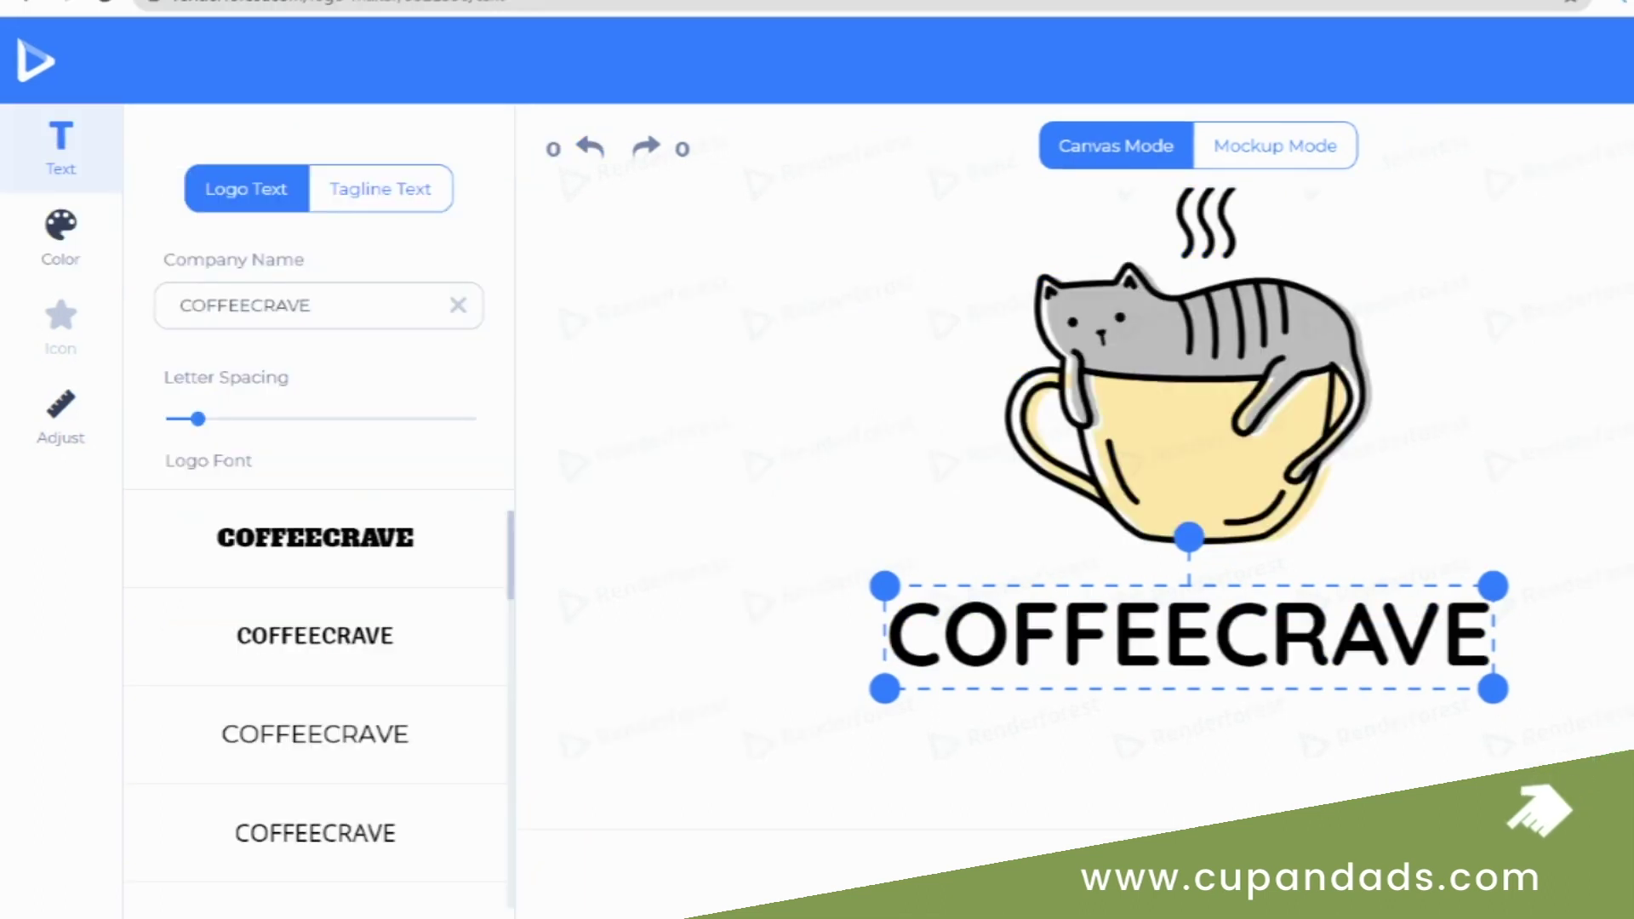
scroll(365, 686, "down", 5)
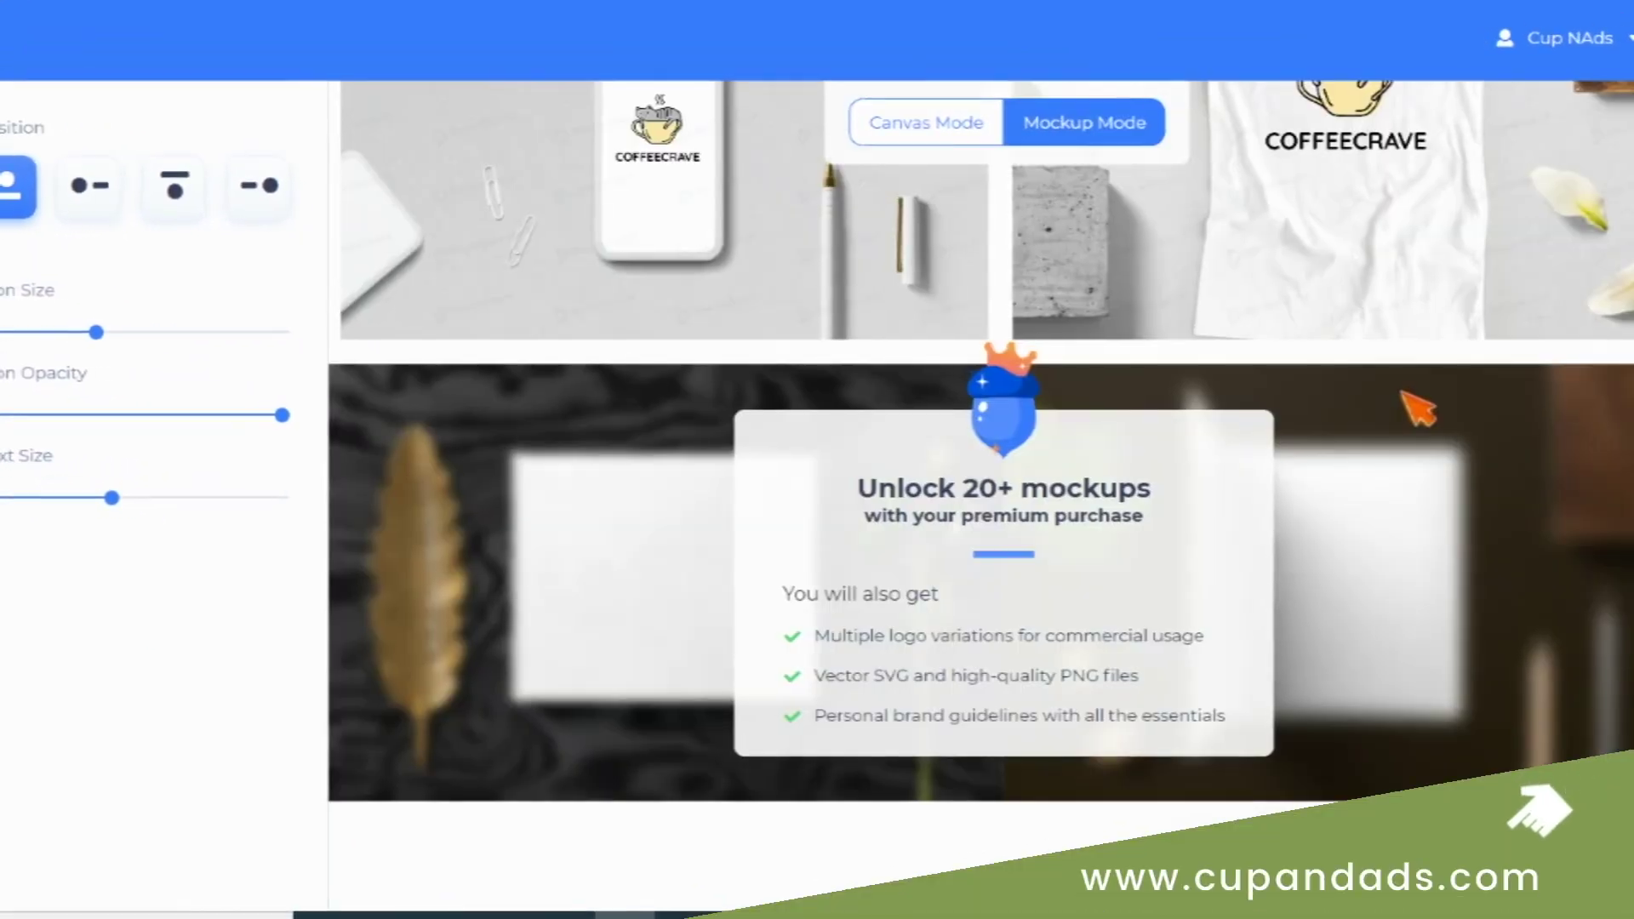
scroll(1324, 412, "up", 5)
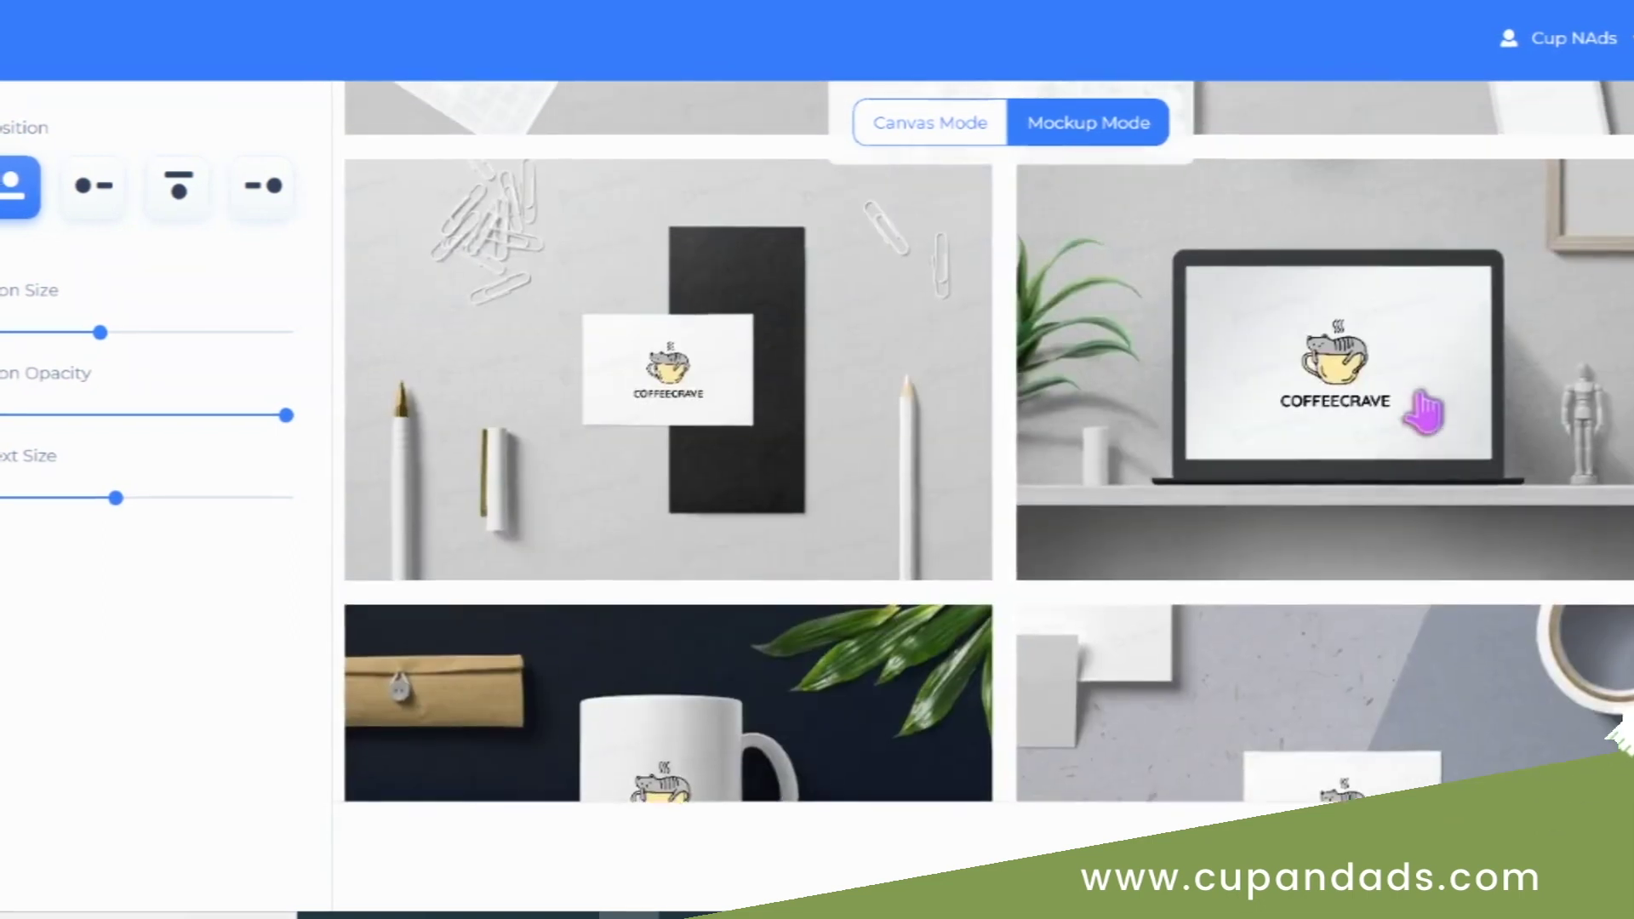
scroll(1424, 412, "up", 3)
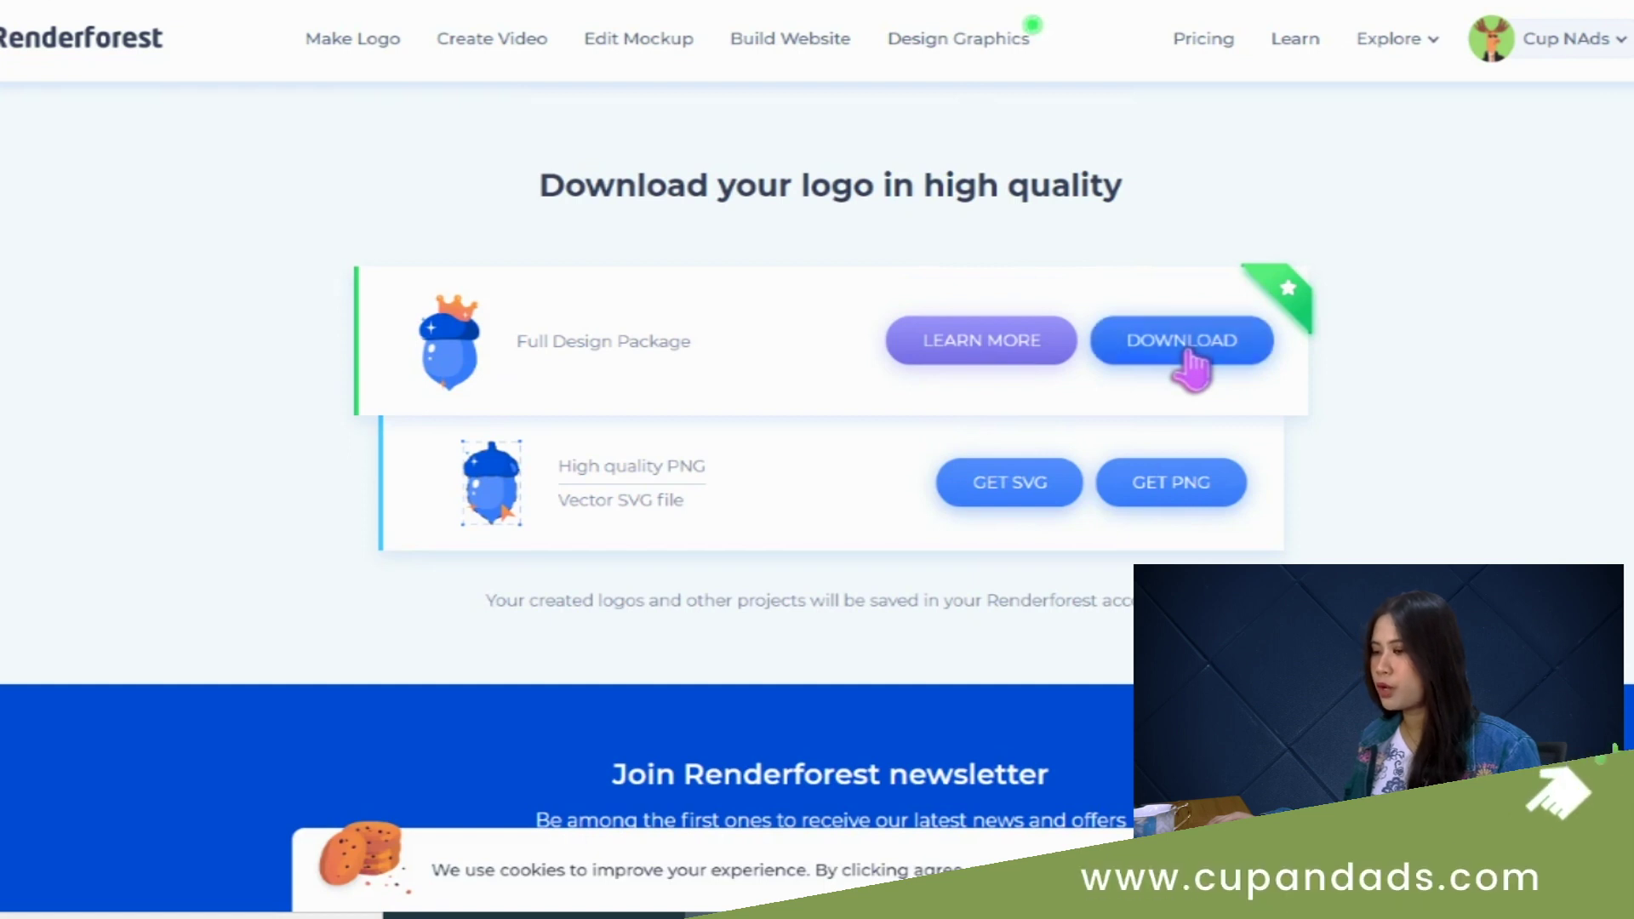
- Download the Full Design Package for the CoffeeCrave logo
left_click(1190, 358)
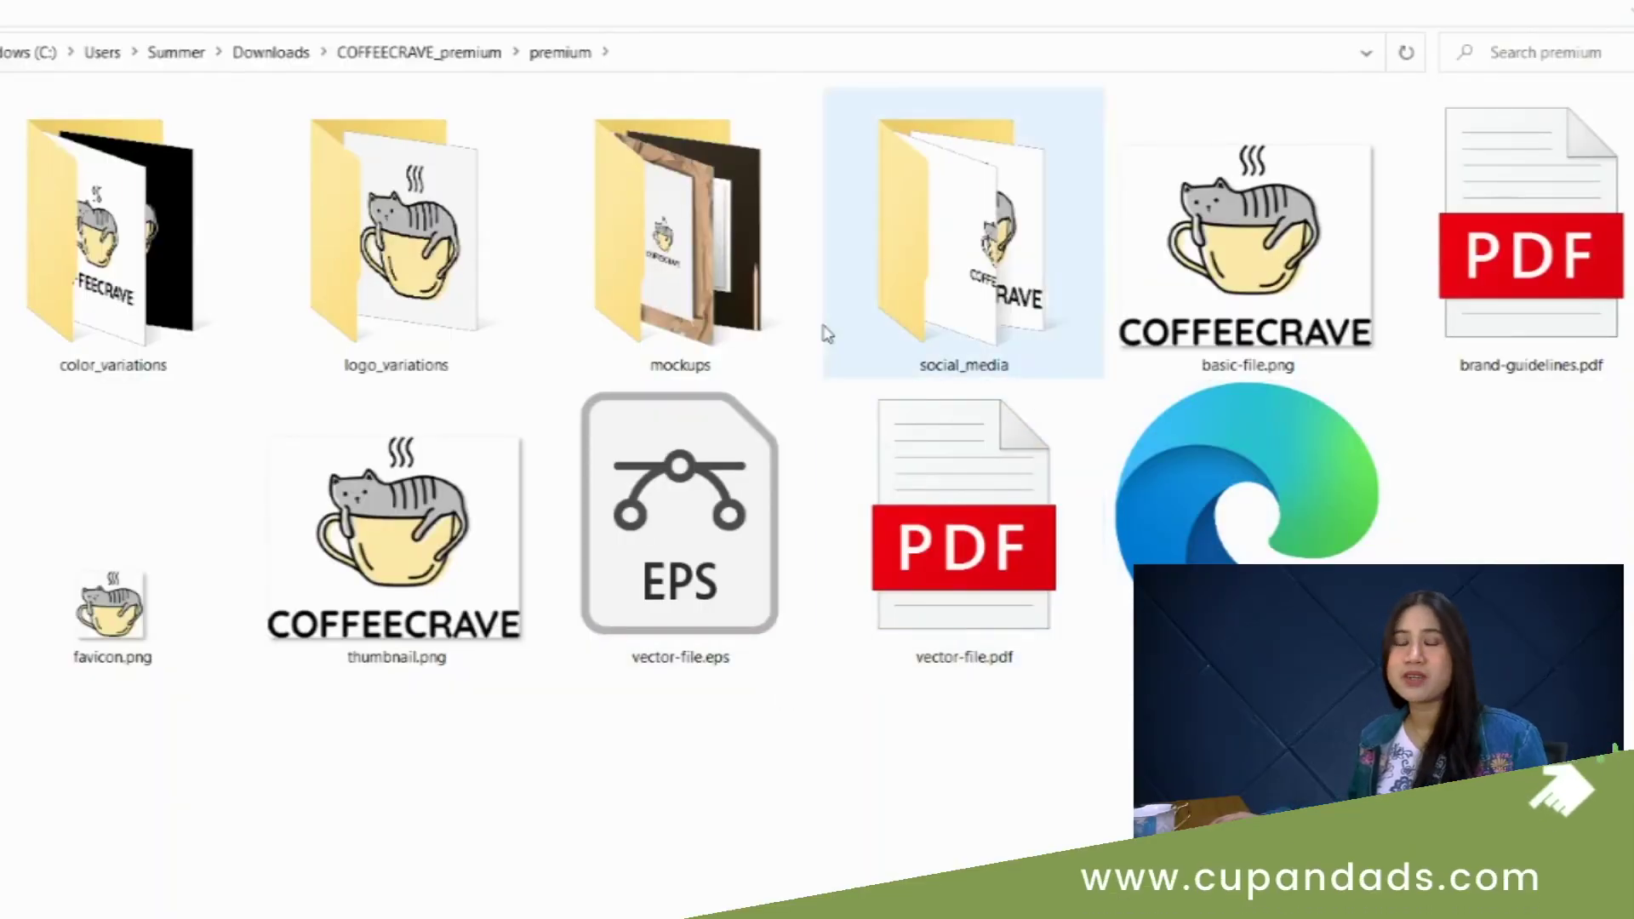
- Open brand-guidelines.pdf and scroll through the CoffeeCrave brand guidelines
left_click(1519, 324)
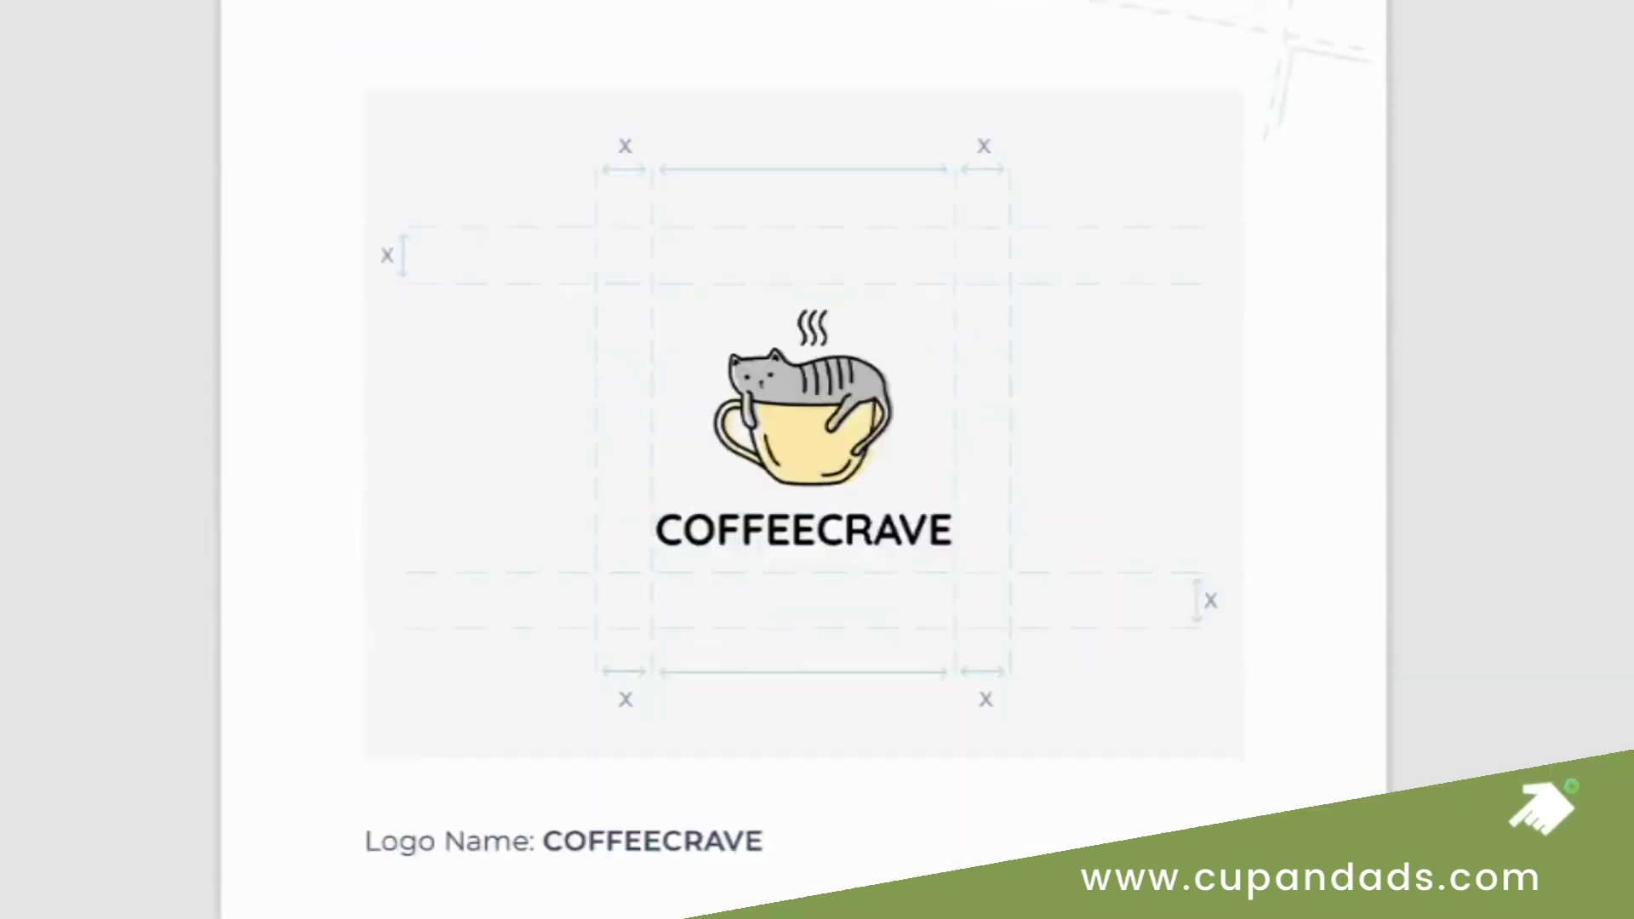
scroll(804, 459, "down", 15)
scroll(804, 460, "down", 20)
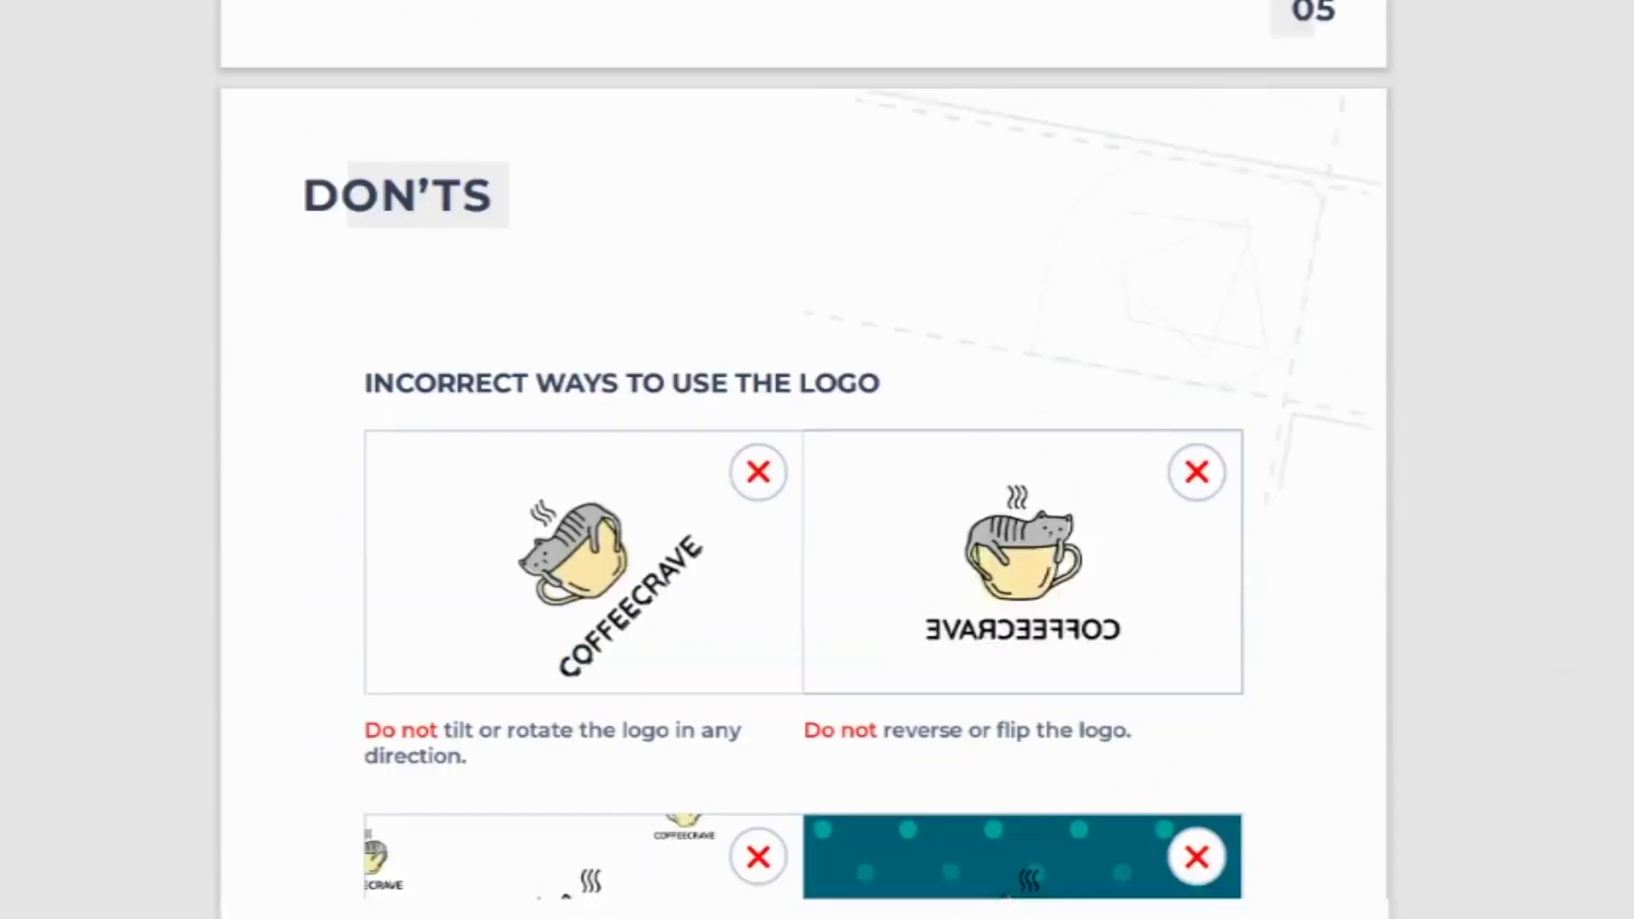
scroll(803, 460, "down", 15)
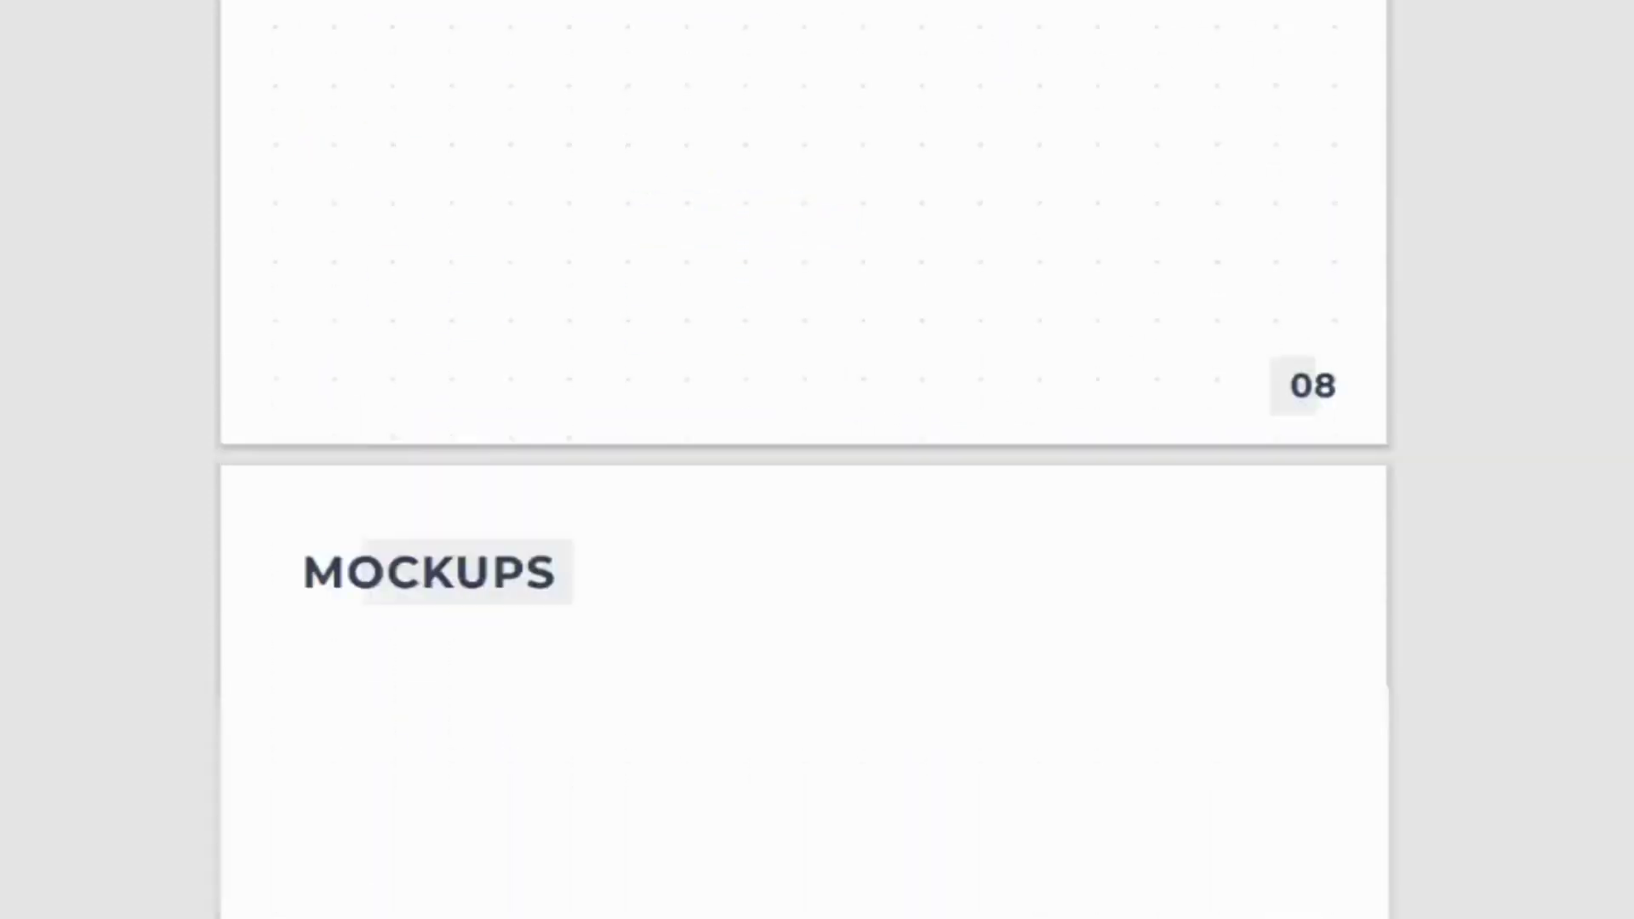
- Preview the mockup images from a4_file_mockup through album cover, business card and container
left_click(73, 119)
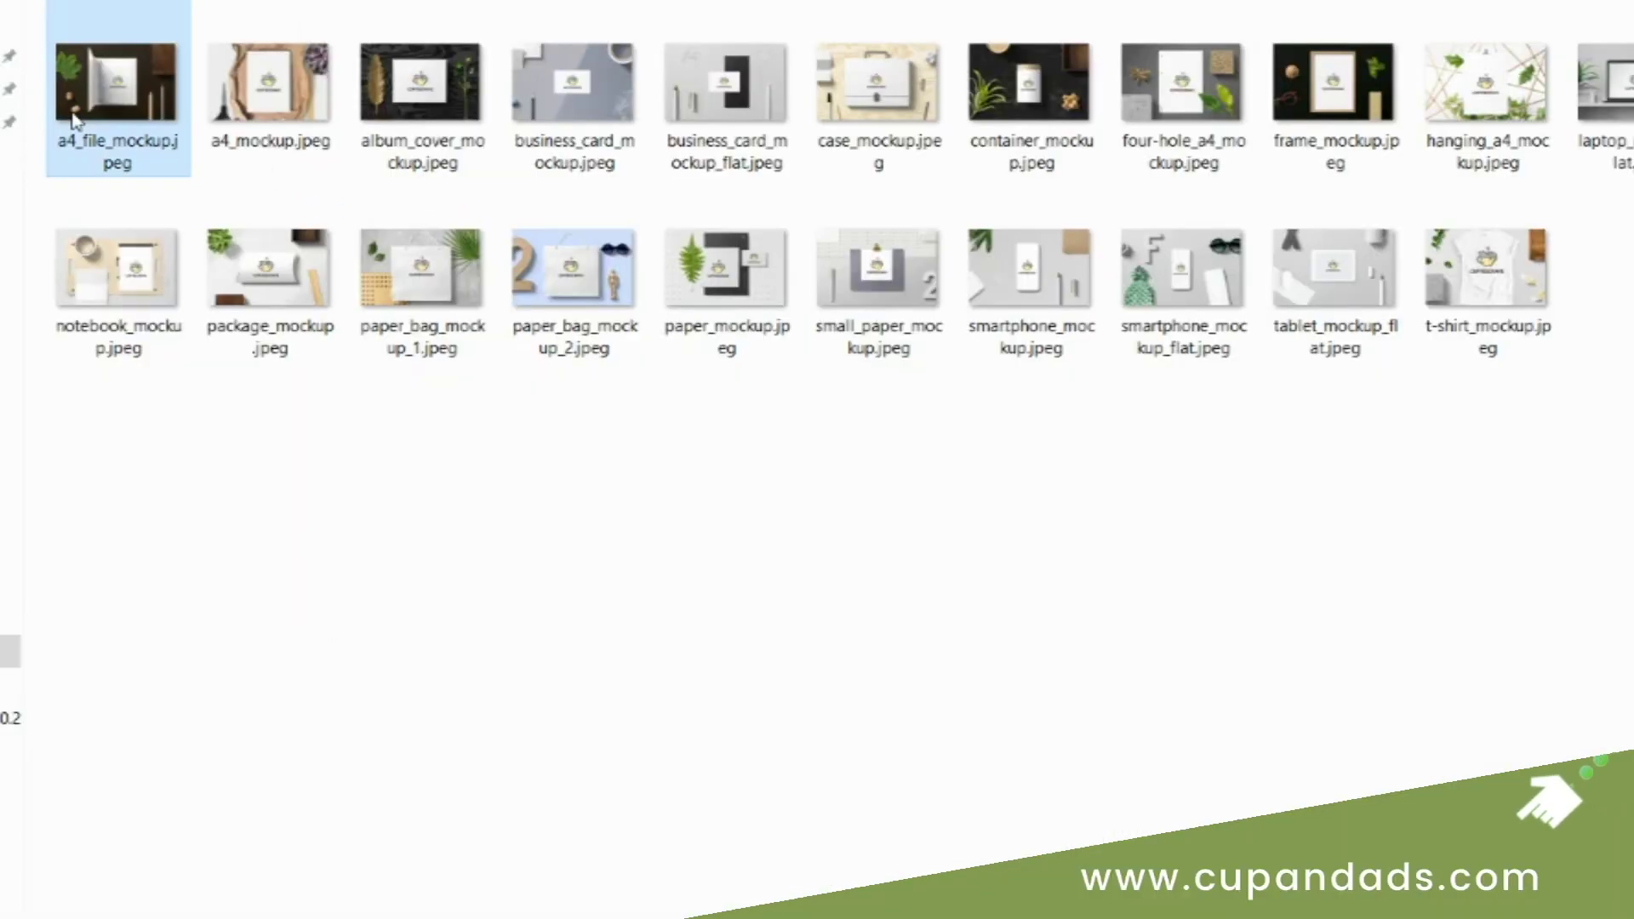
key("space")
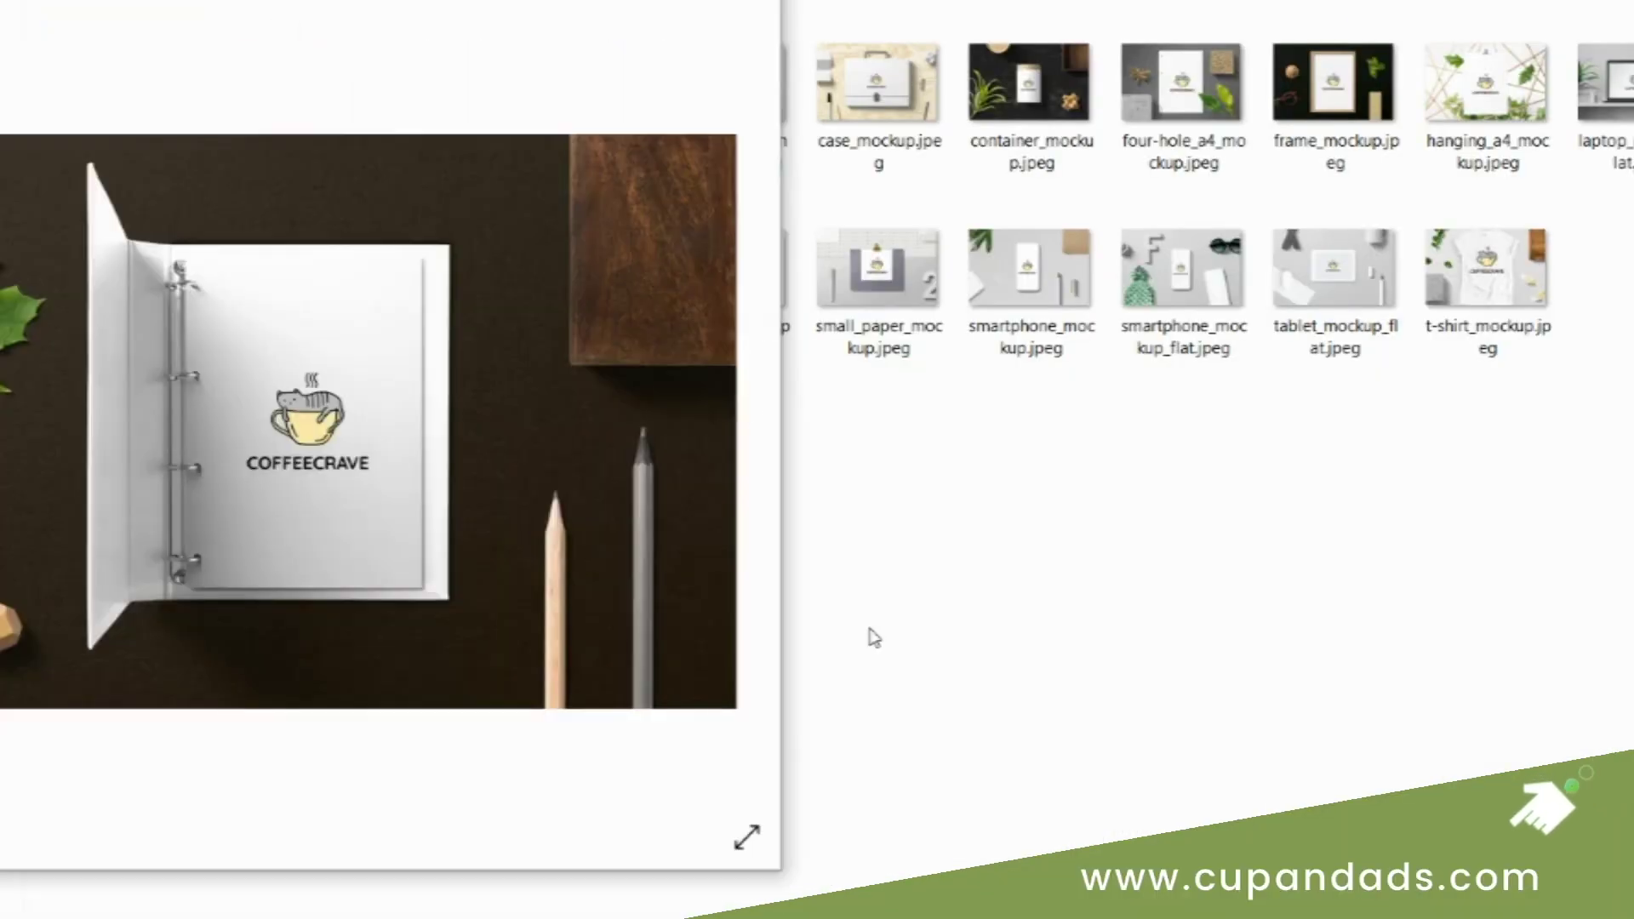
left_click(742, 412)
left_click(742, 412)
left_click(742, 412)
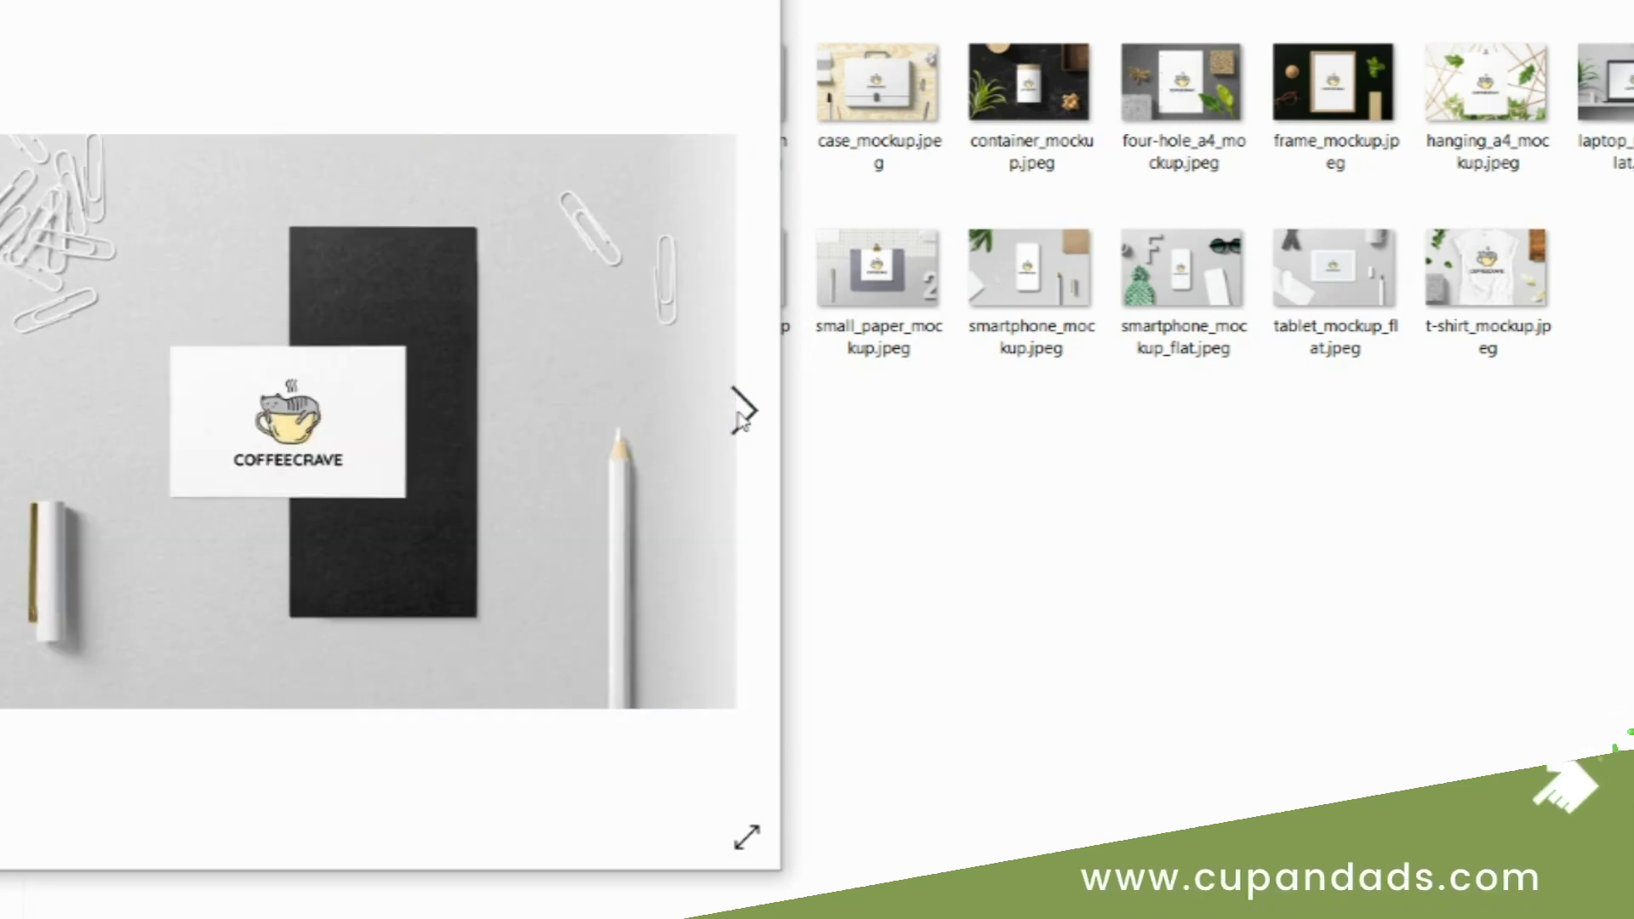
left_click(743, 412)
left_click(742, 412)
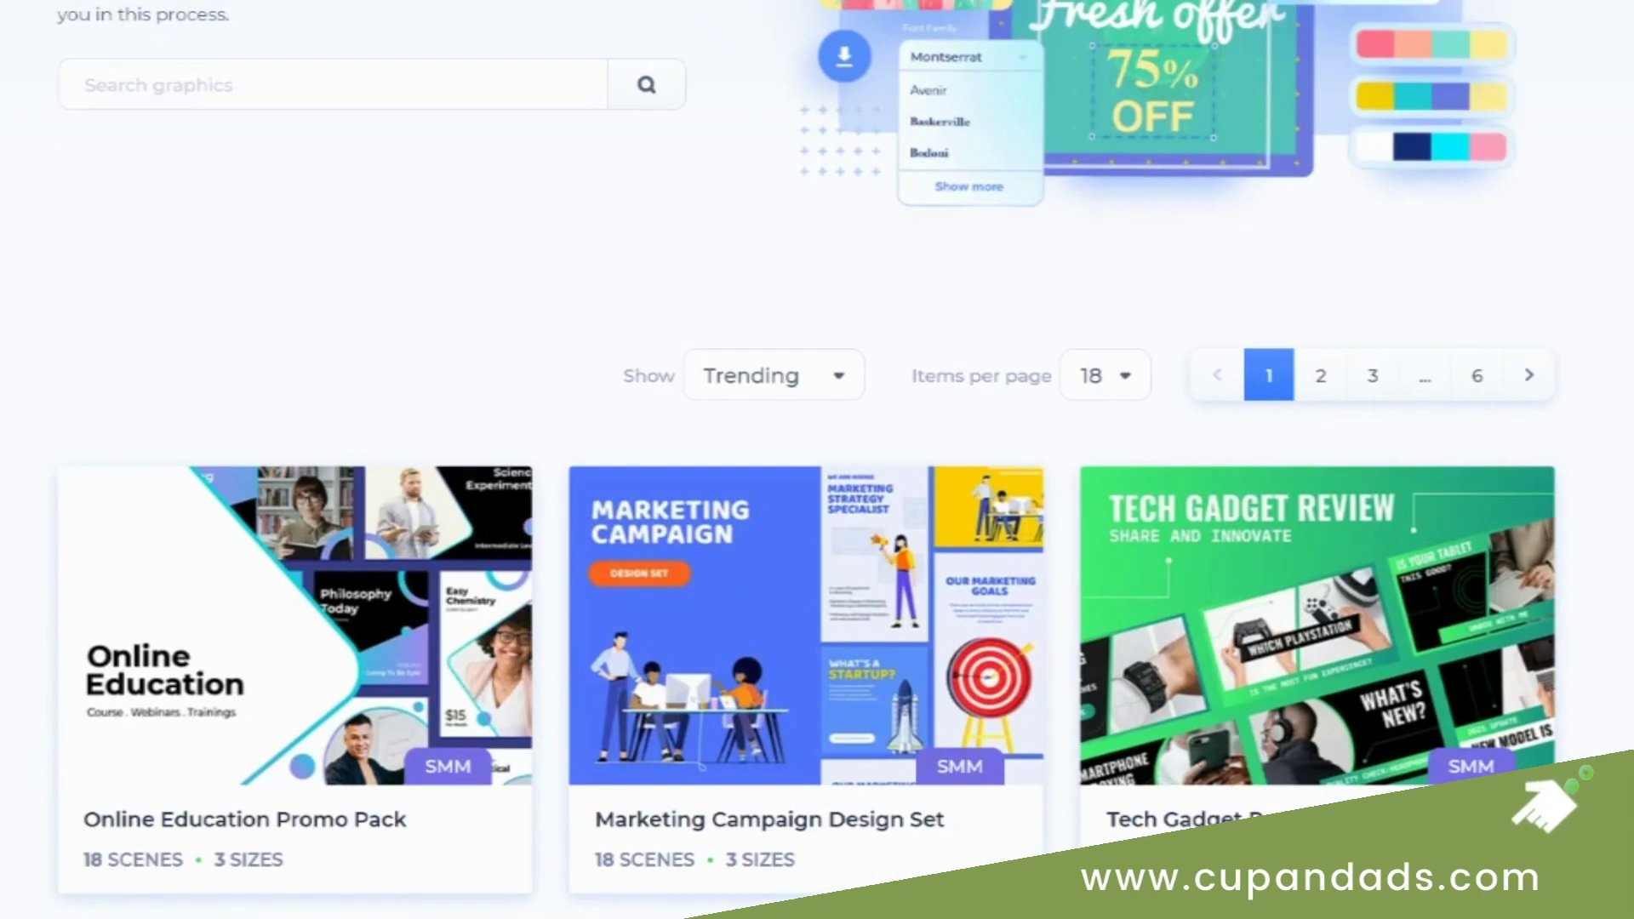
- Browse the social media templates on pages 2 and 6
scroll(817, 460, "down", 5)
scroll(817, 460, "down", 15)
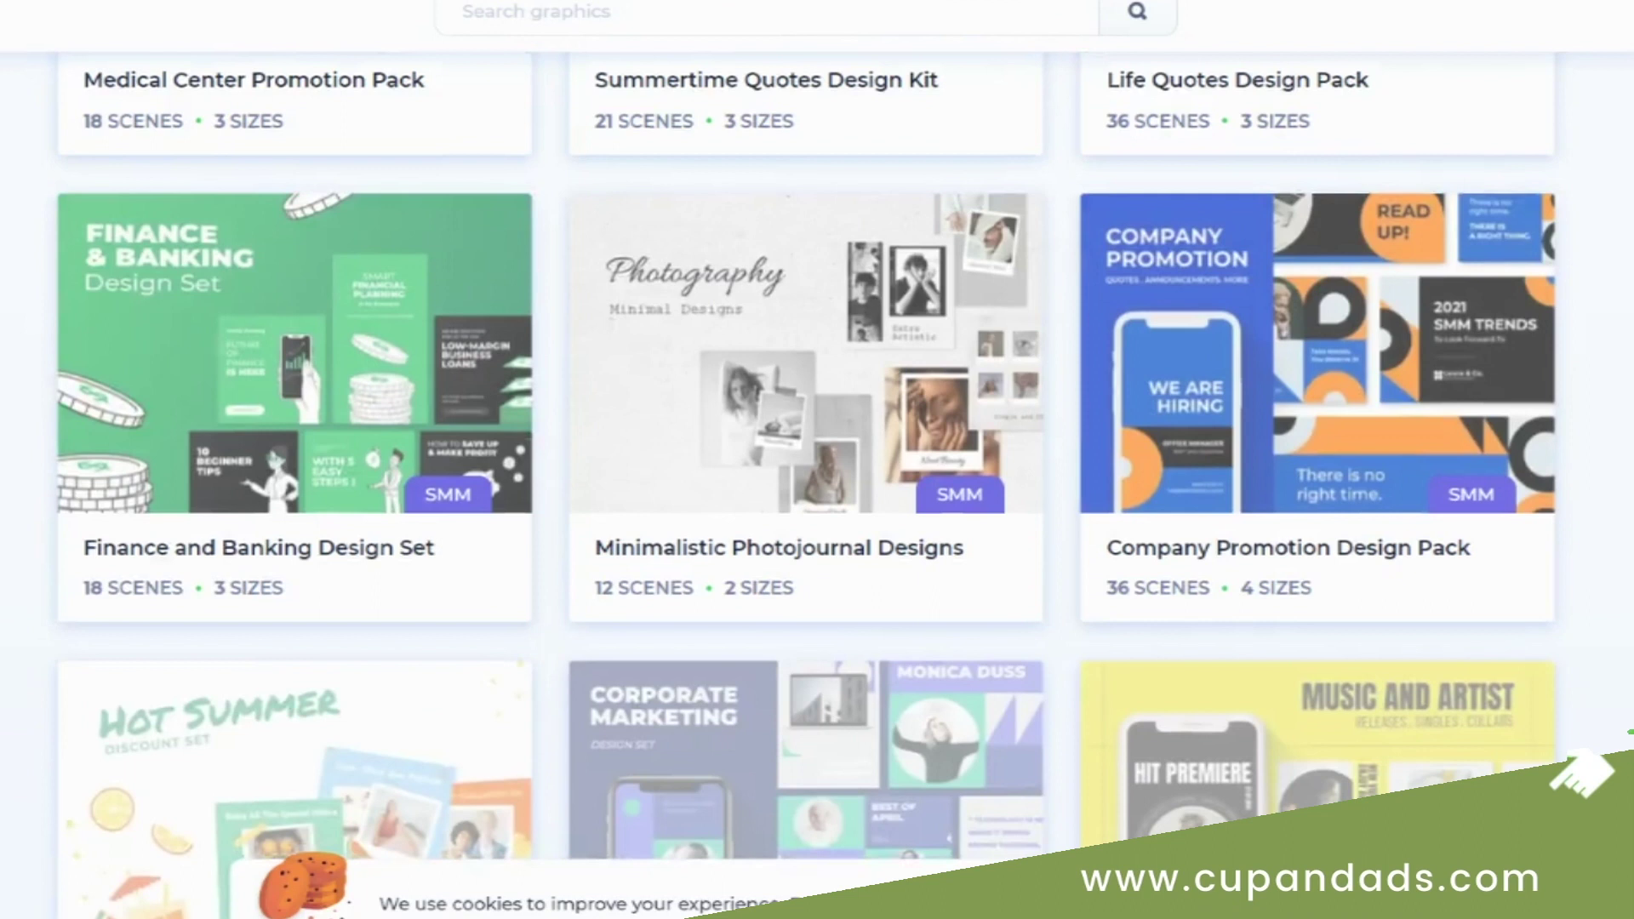
scroll(818, 460, "down", 15)
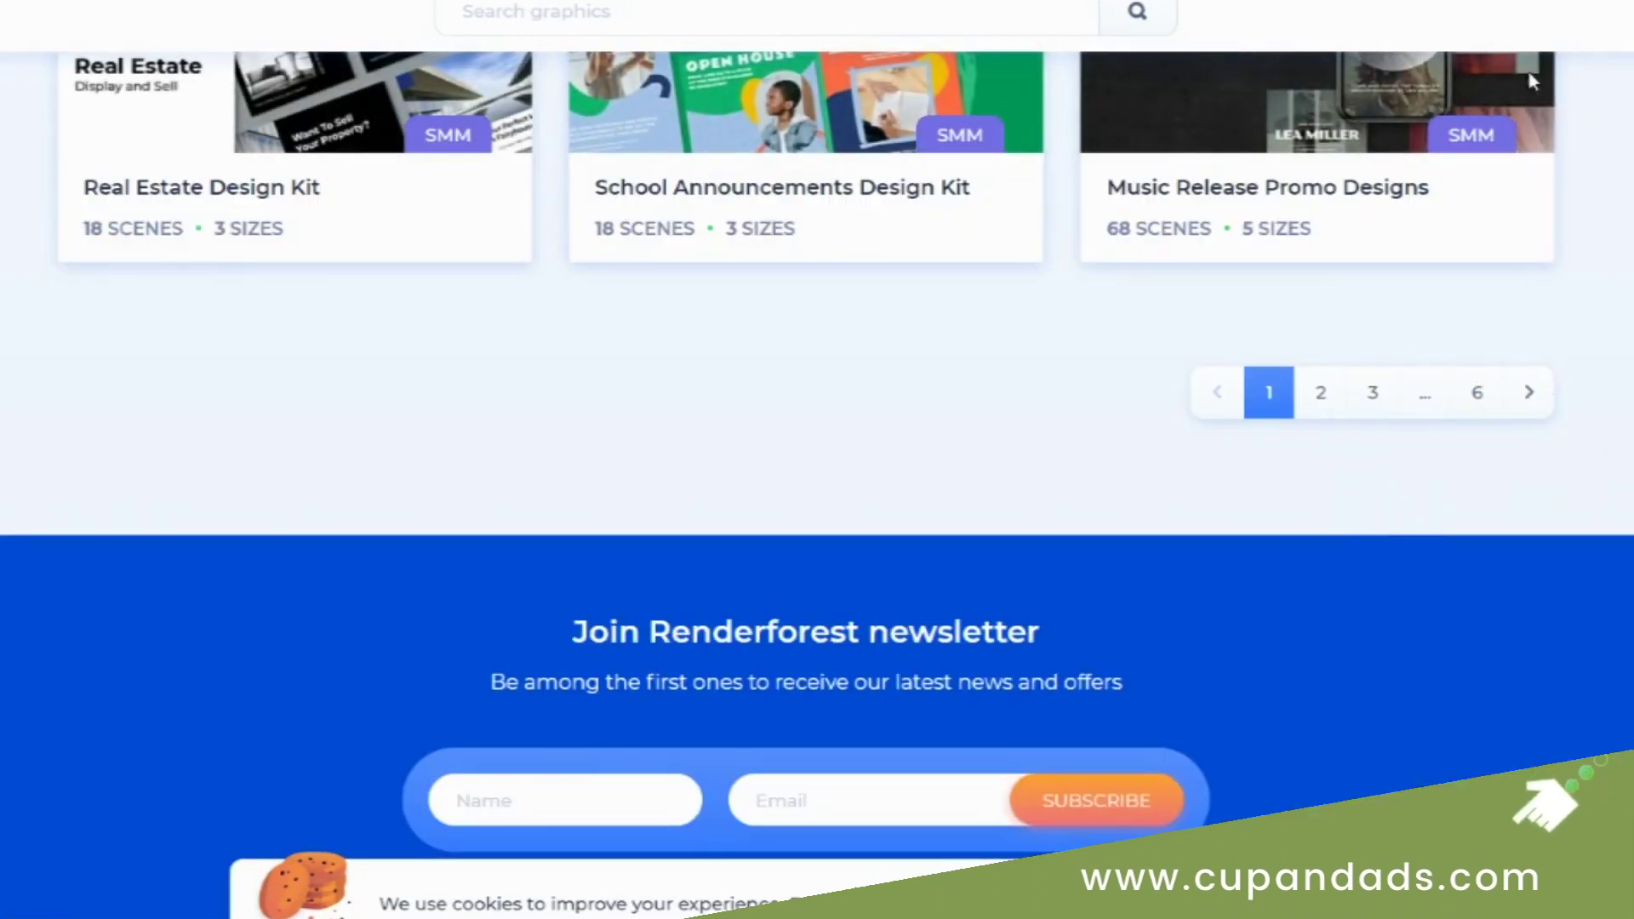
left_click(1321, 392)
scroll(817, 459, "down", 8)
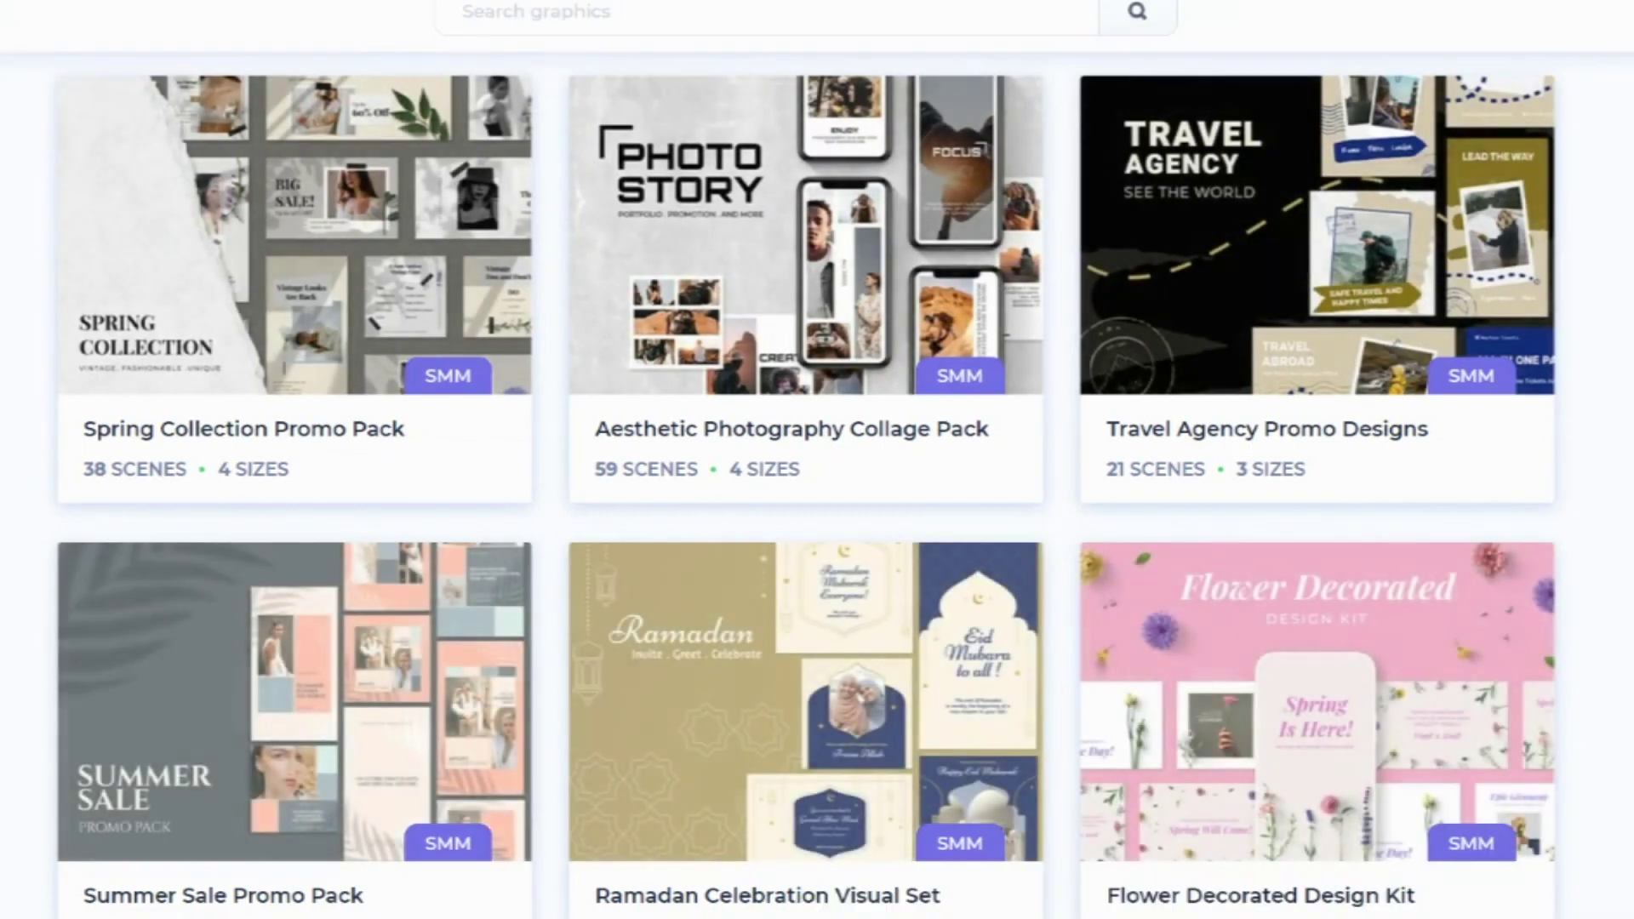
scroll(818, 460, "down", 7)
scroll(818, 459, "down", 6)
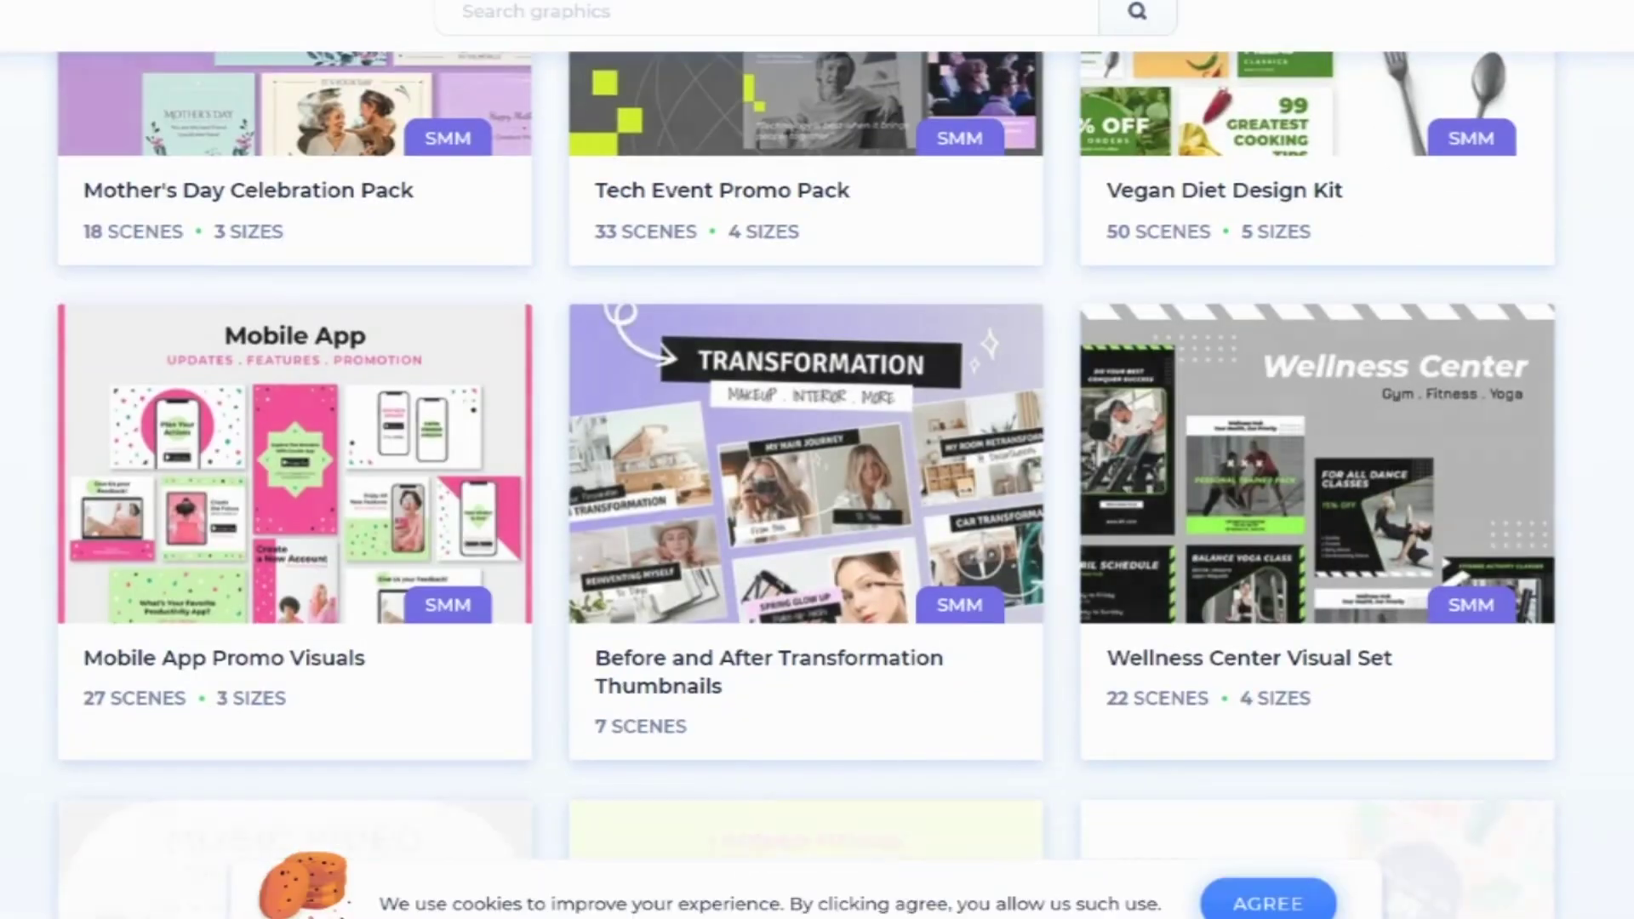
scroll(817, 460, "up", 3)
scroll(817, 459, "down", 9)
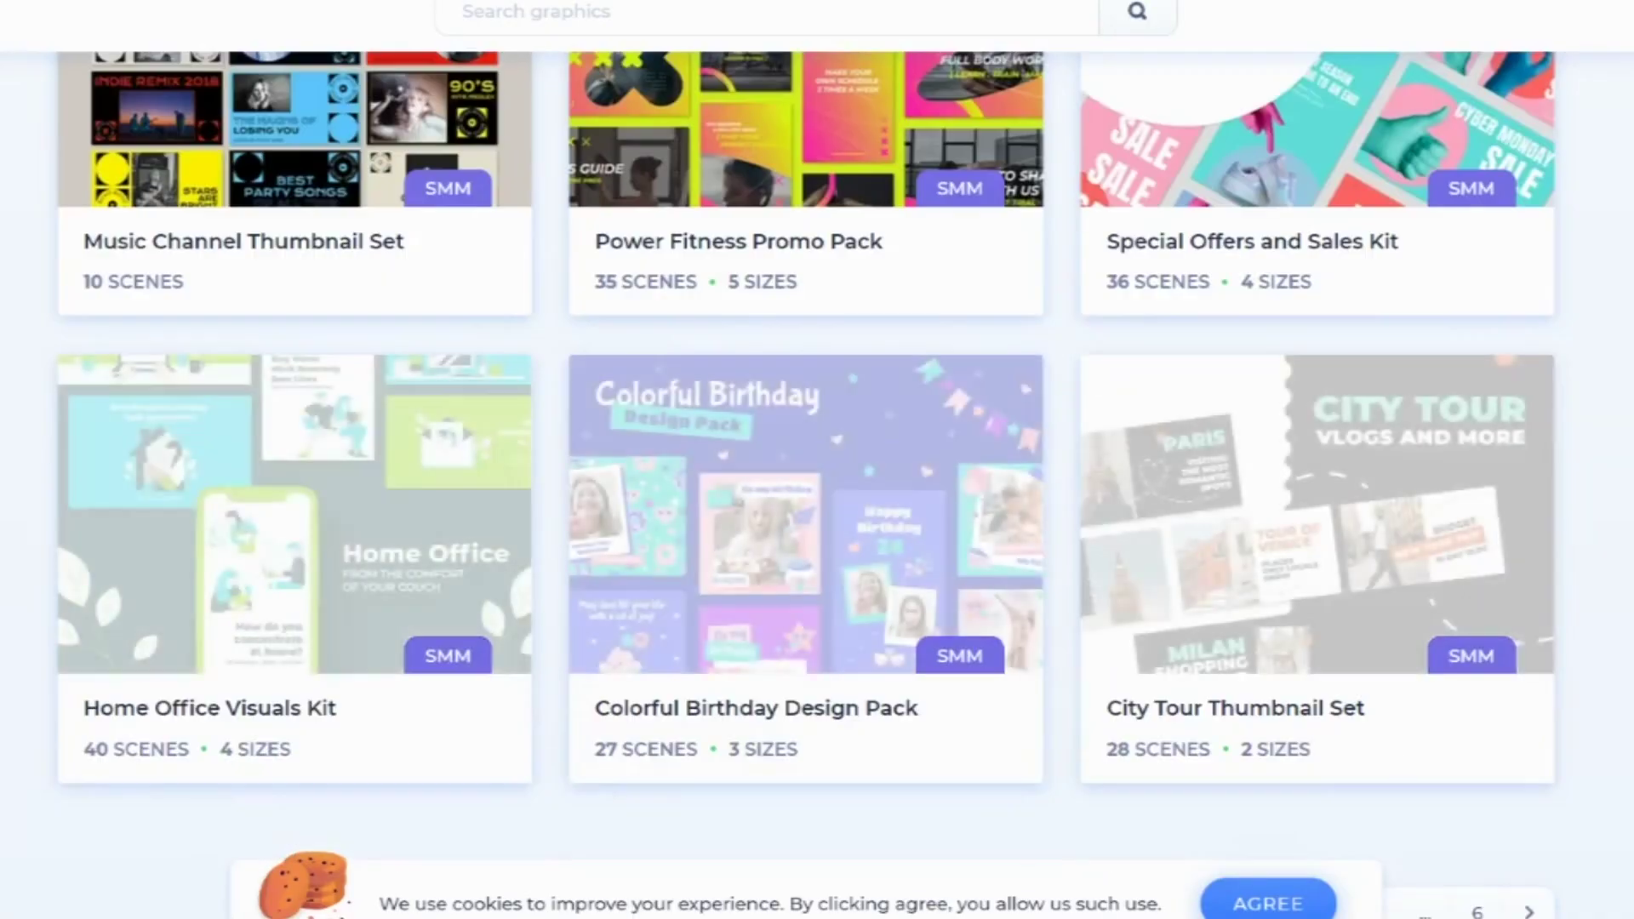
scroll(1558, 445, "down", 5)
scroll(1558, 445, "up", 3)
left_click(1478, 656)
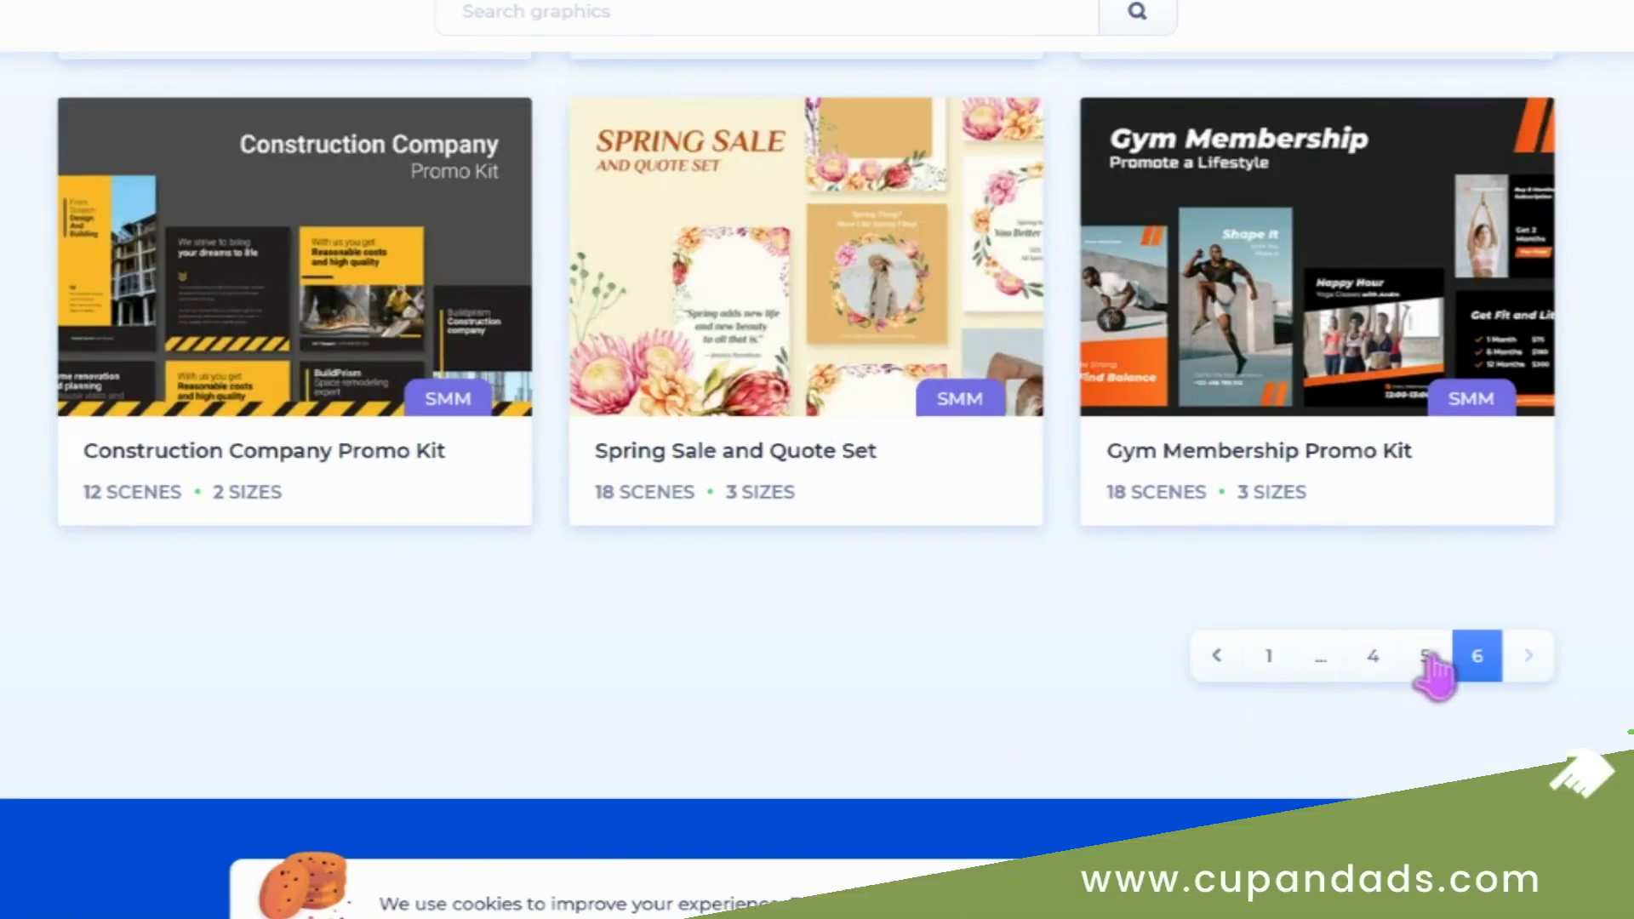
- Return to page 5 and open the Foodie Blog Design Kit template
key("alt+Left")
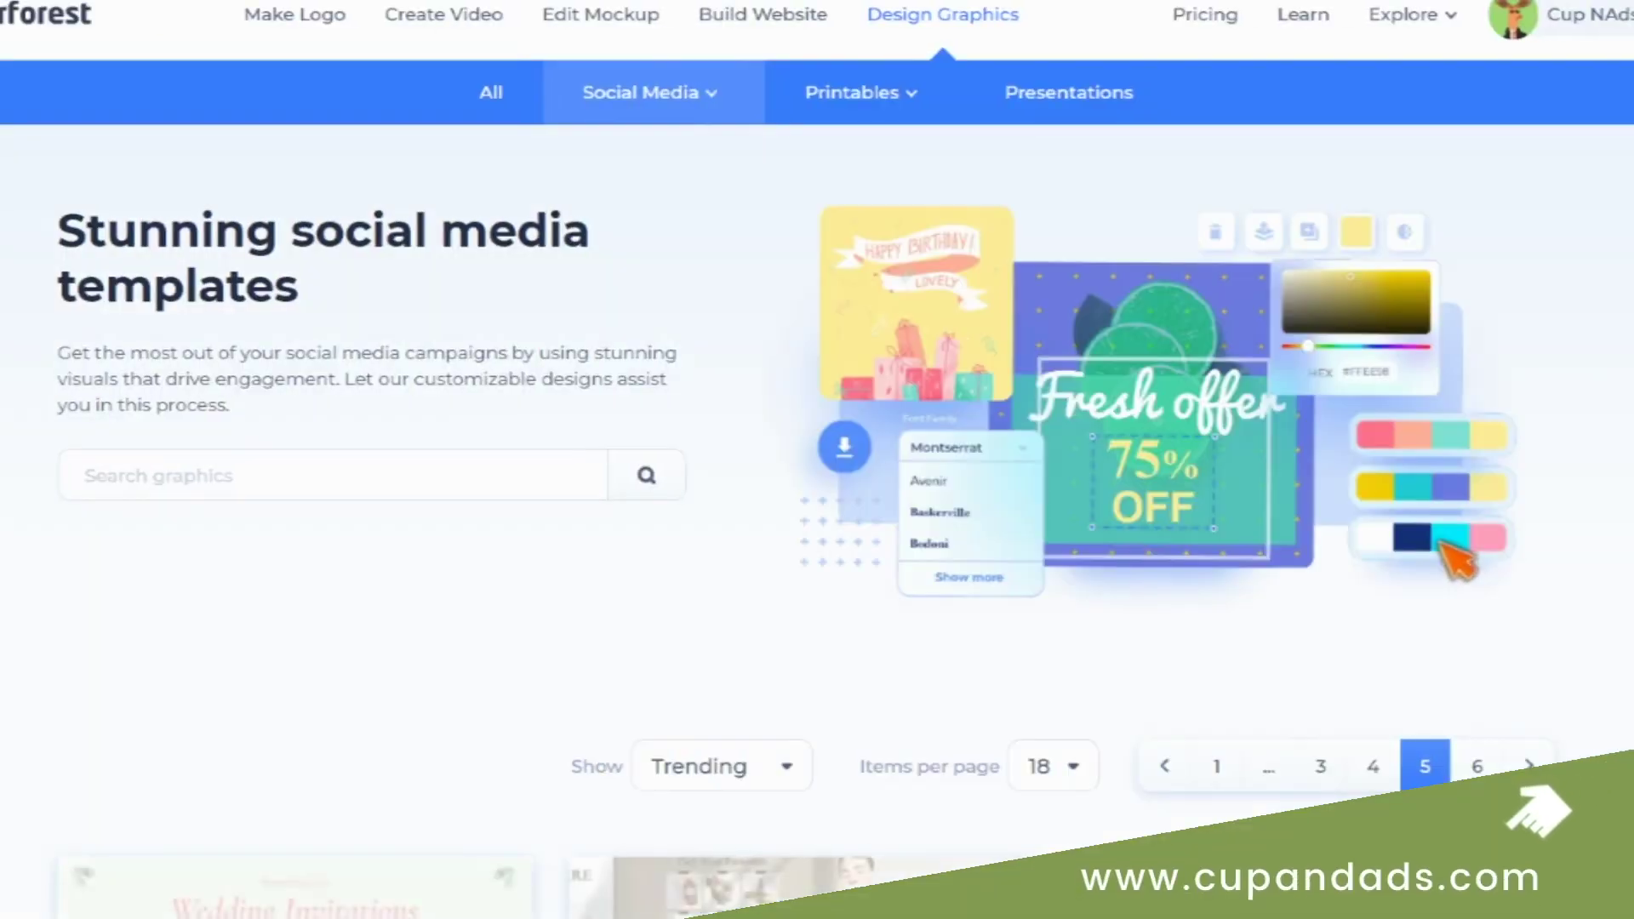
scroll(1458, 562, "down", 5)
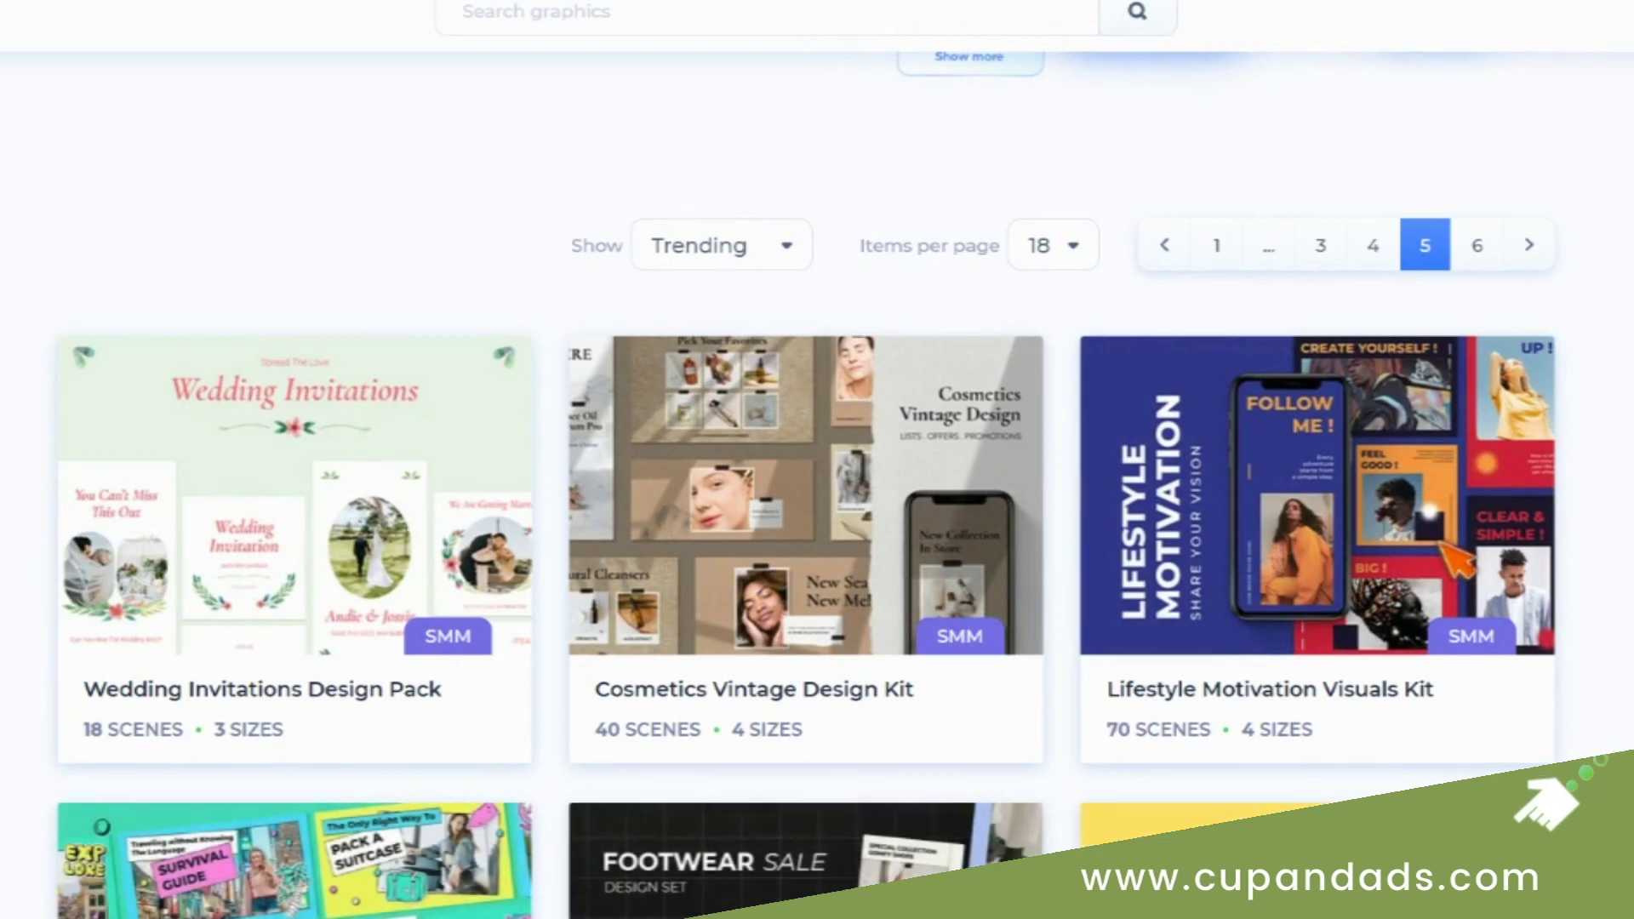
scroll(1458, 562, "down", 5)
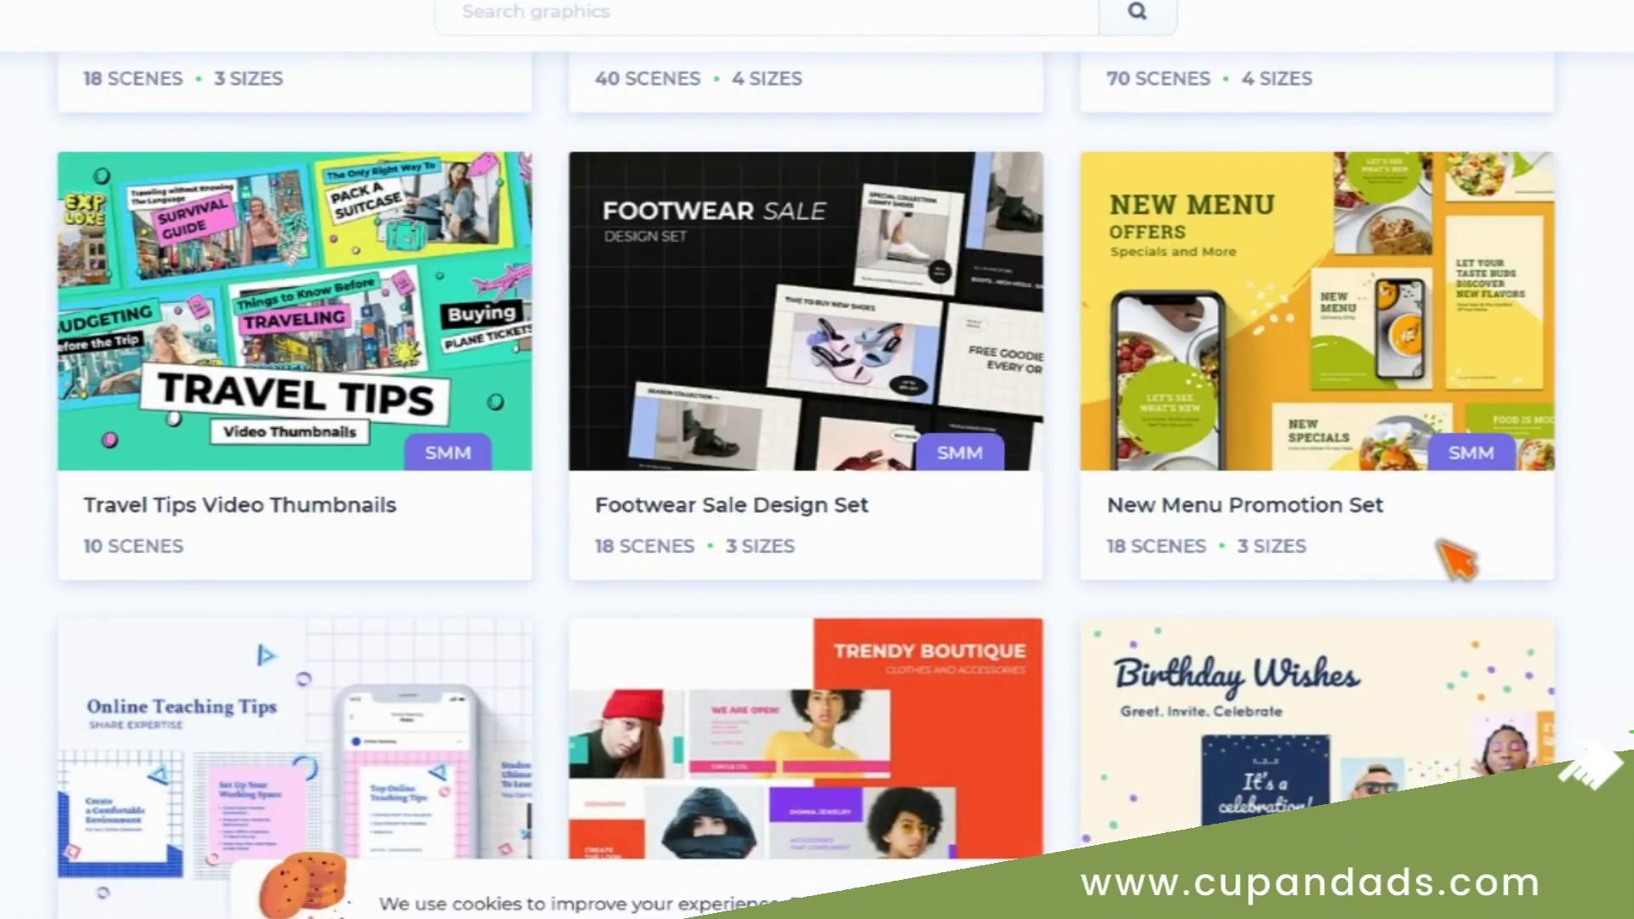
scroll(477, 474, "down", 10)
scroll(477, 474, "up", 15)
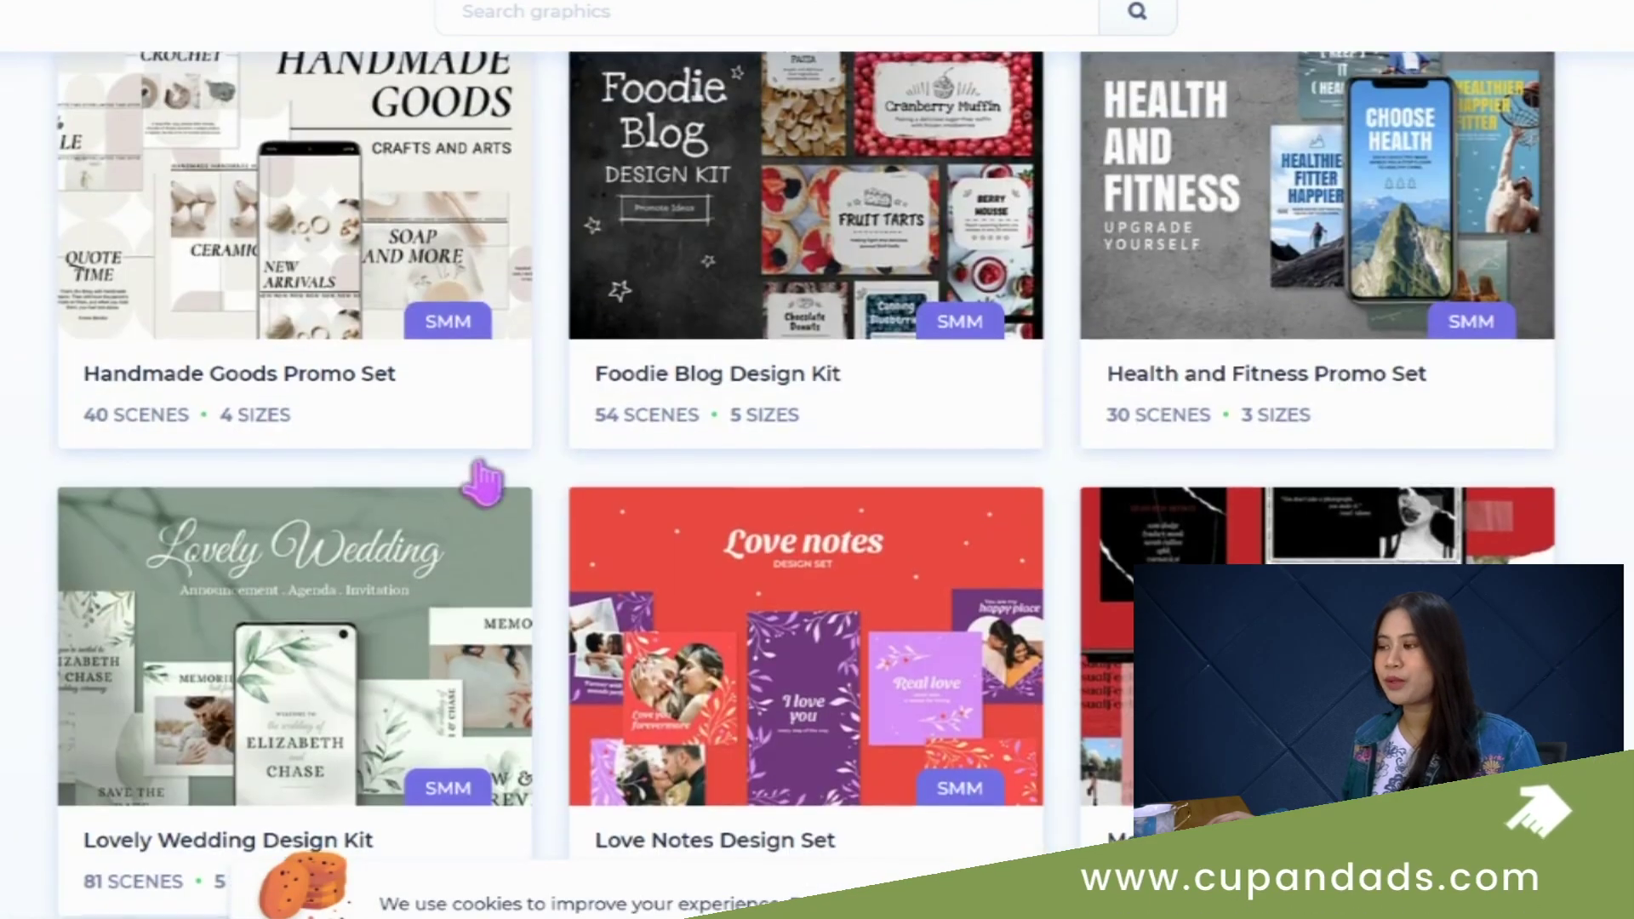
left_click(803, 201)
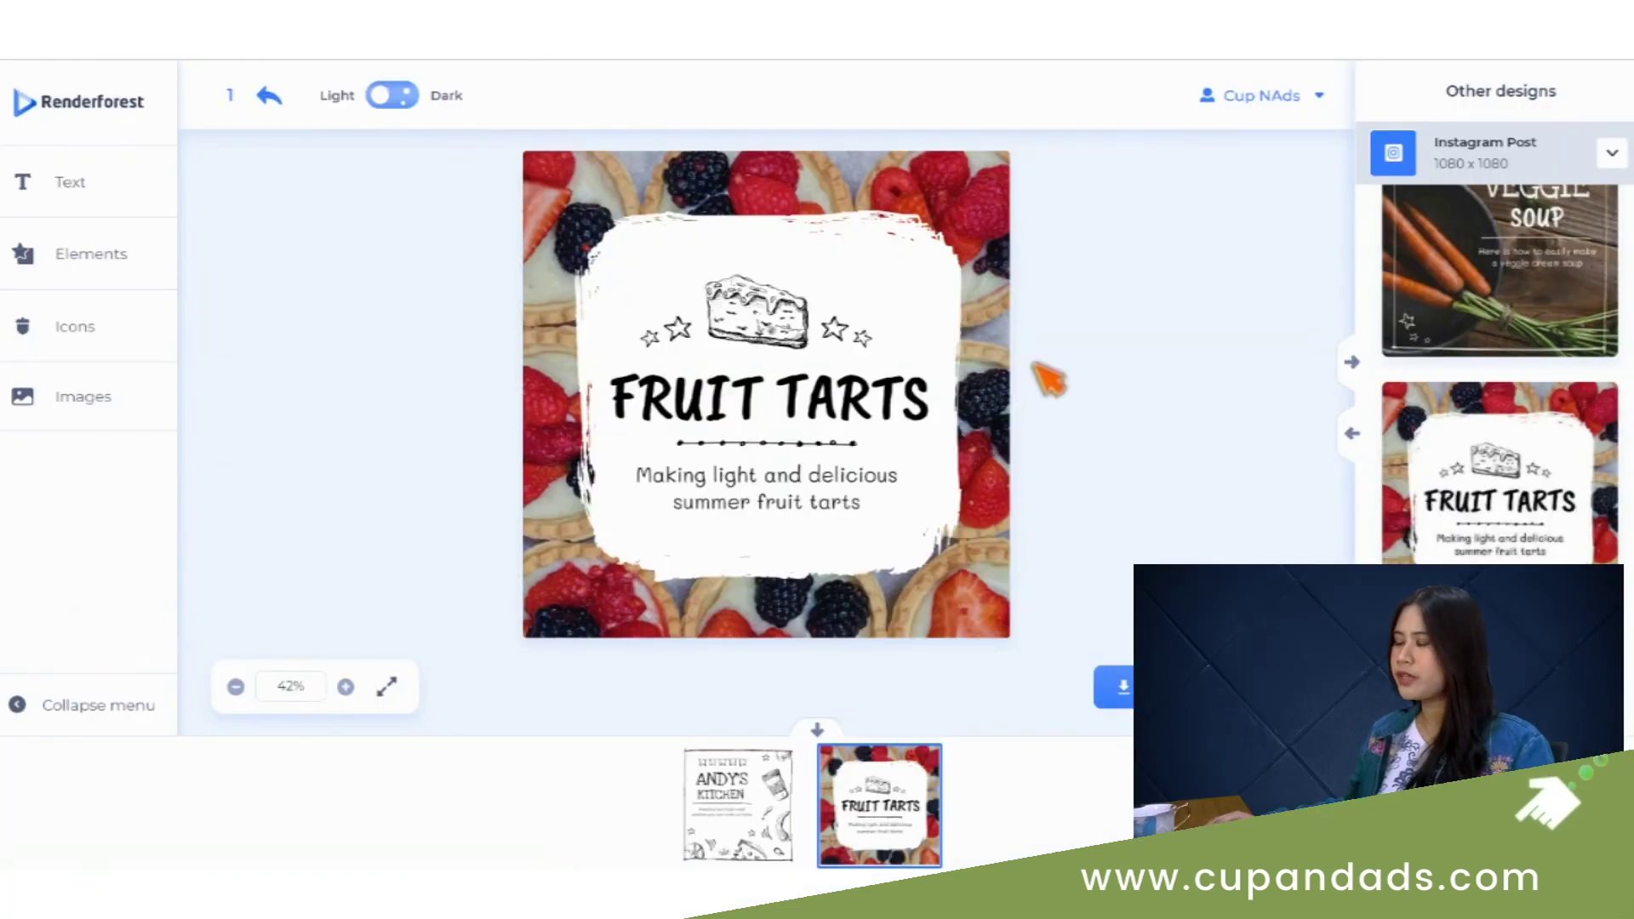
- Switch the FRUIT TARTS heading font from Caveat Brush to Love Ya Like A Sister
left_click(775, 343)
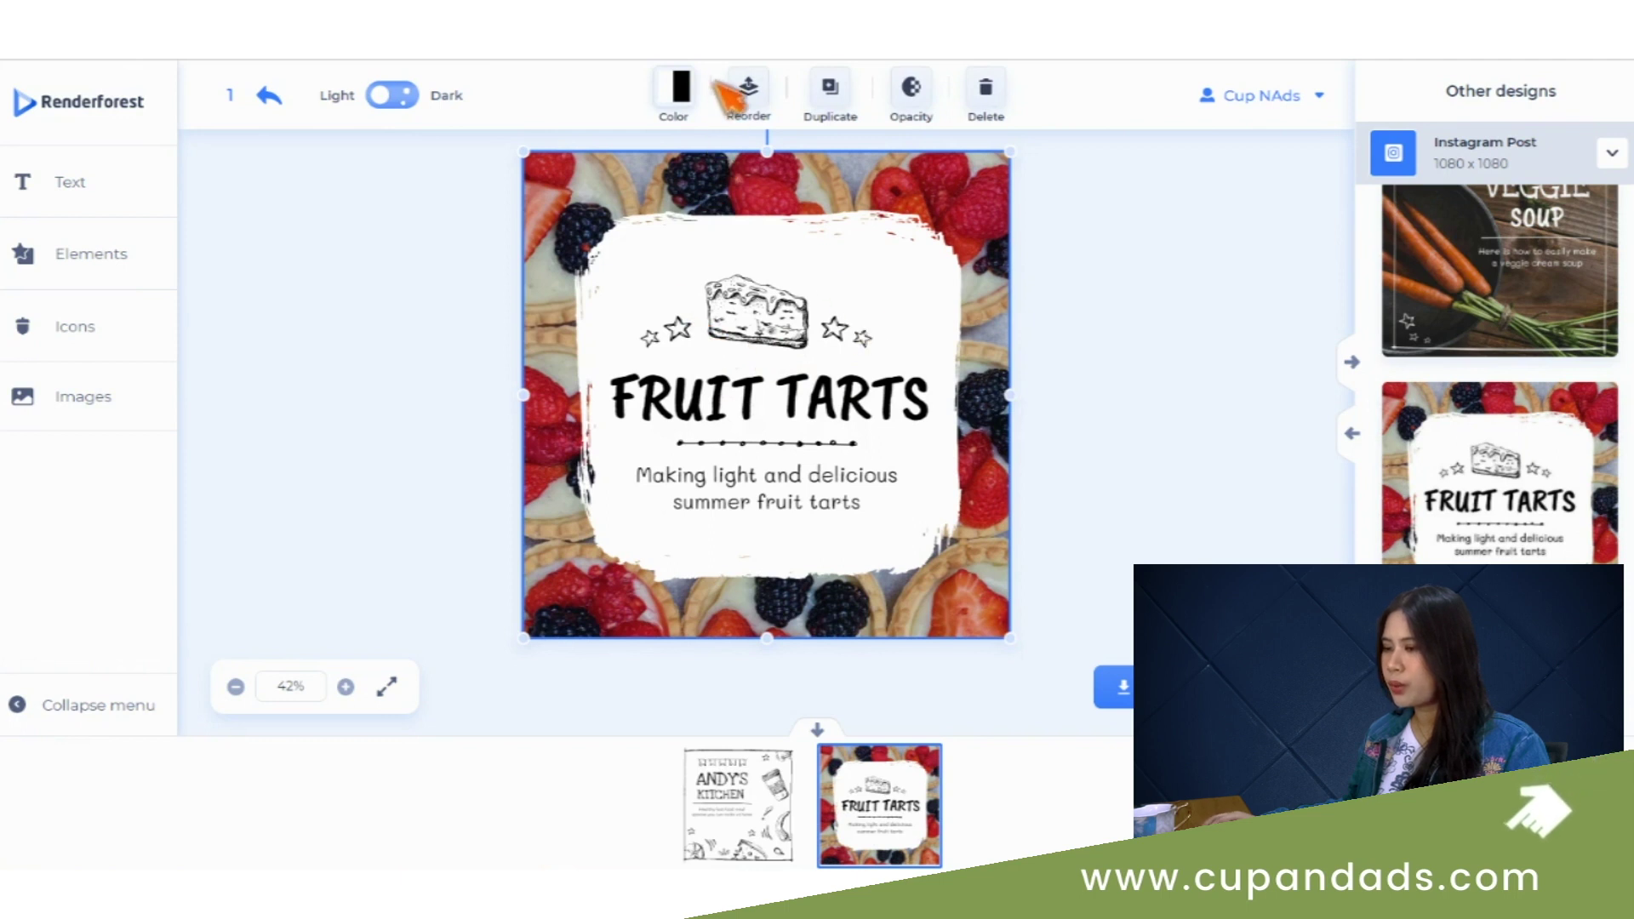
left_click(771, 398)
left_click(333, 208)
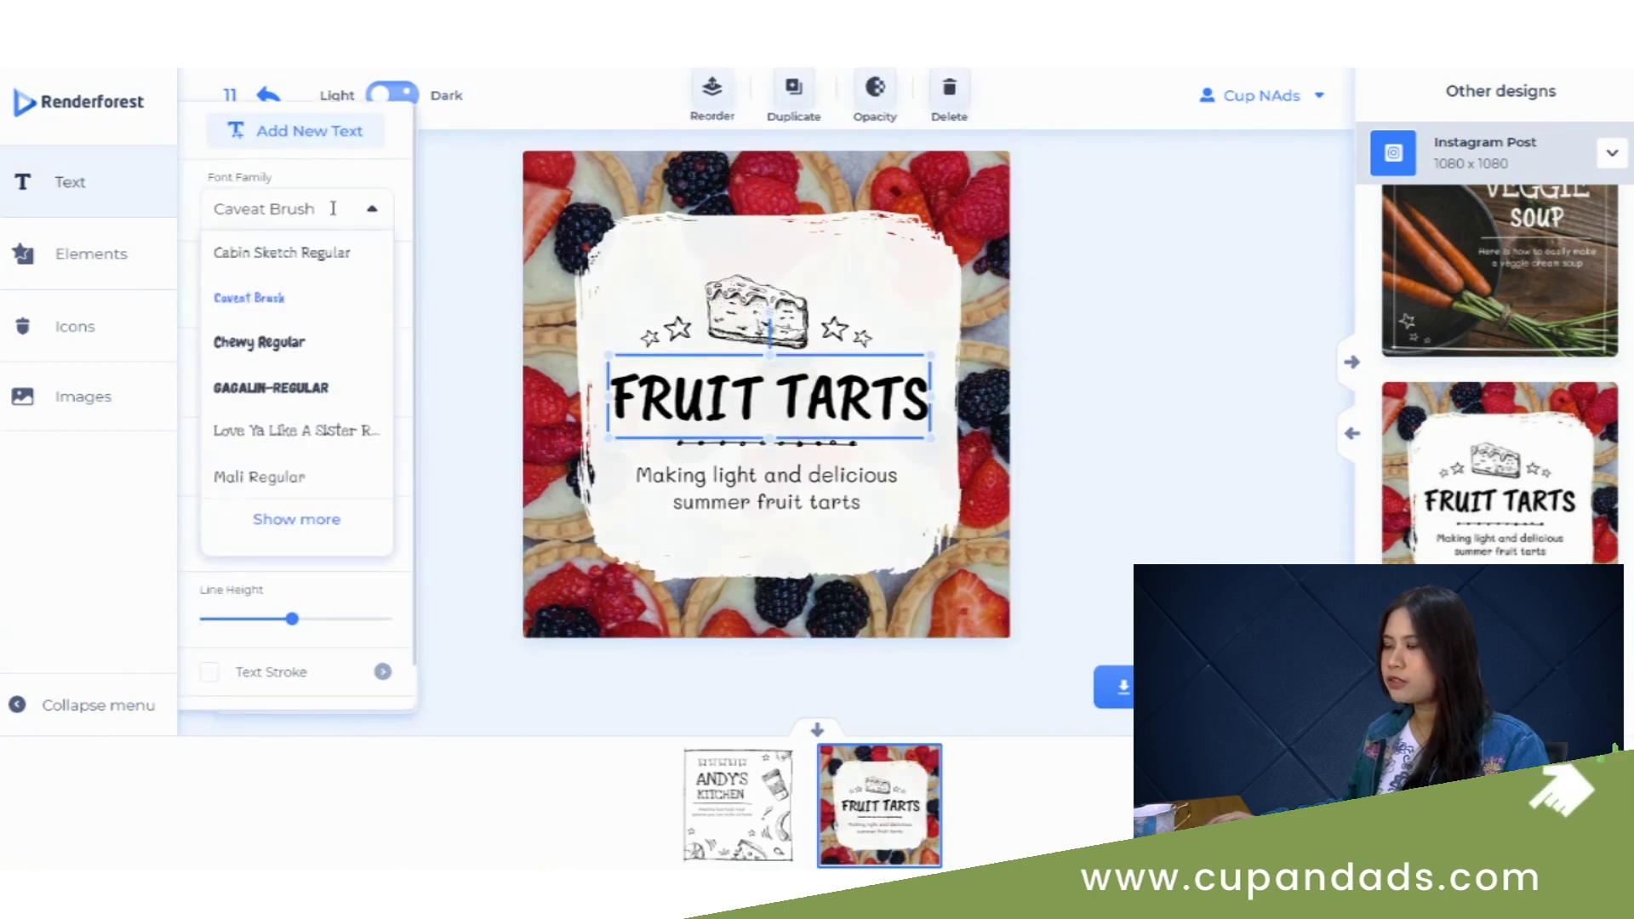
left_click(307, 519)
left_click(255, 341)
left_click(289, 429)
scroll(315, 515, "down", 3)
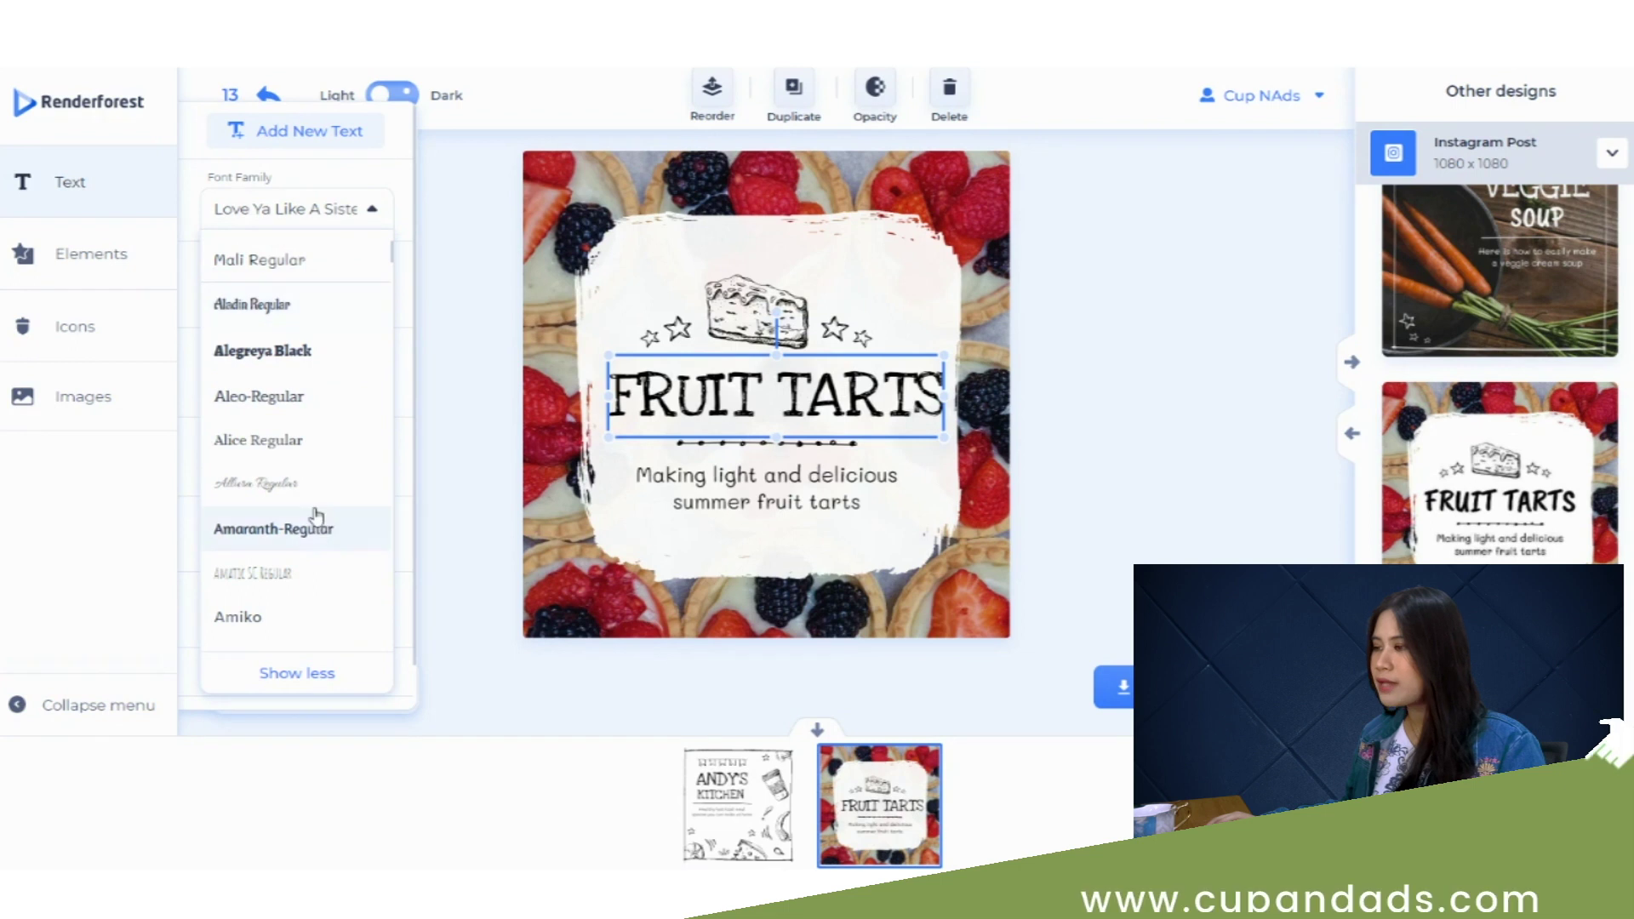
left_click(375, 209)
- Browse the full collection of decorative element assets
left_click(91, 253)
left_click(534, 312)
scroll(456, 532, "down", 1)
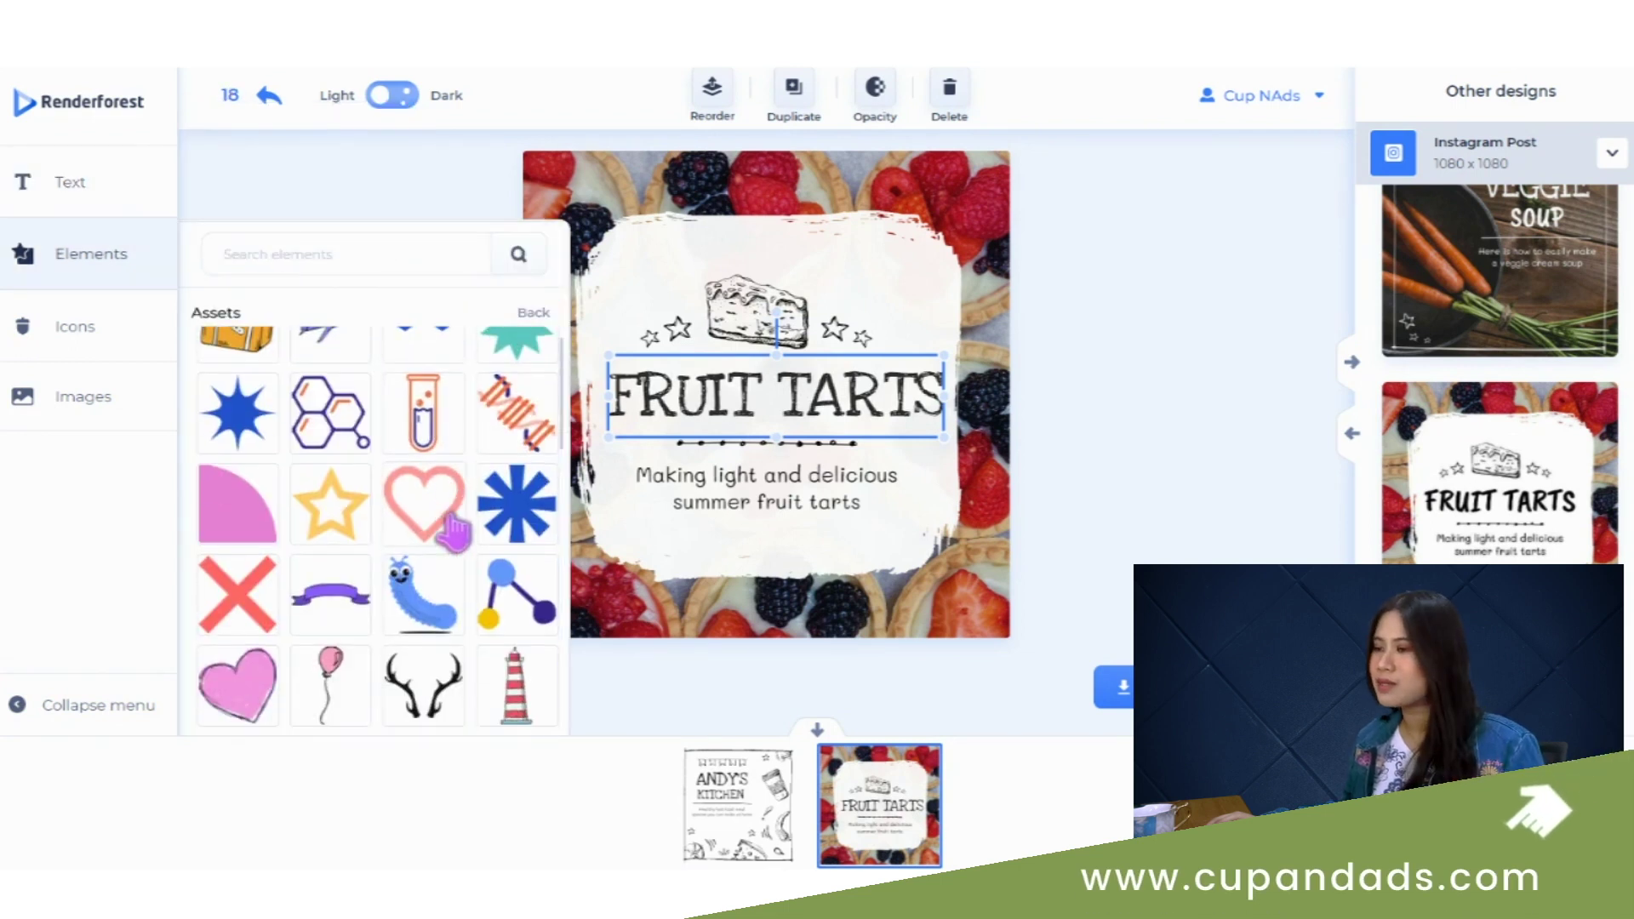
scroll(452, 527, "down", 15)
- Upload the cat-in-teacup logo, place it below the subtitle, and realign the white card
scroll(449, 523, "down", 5)
left_click(82, 397)
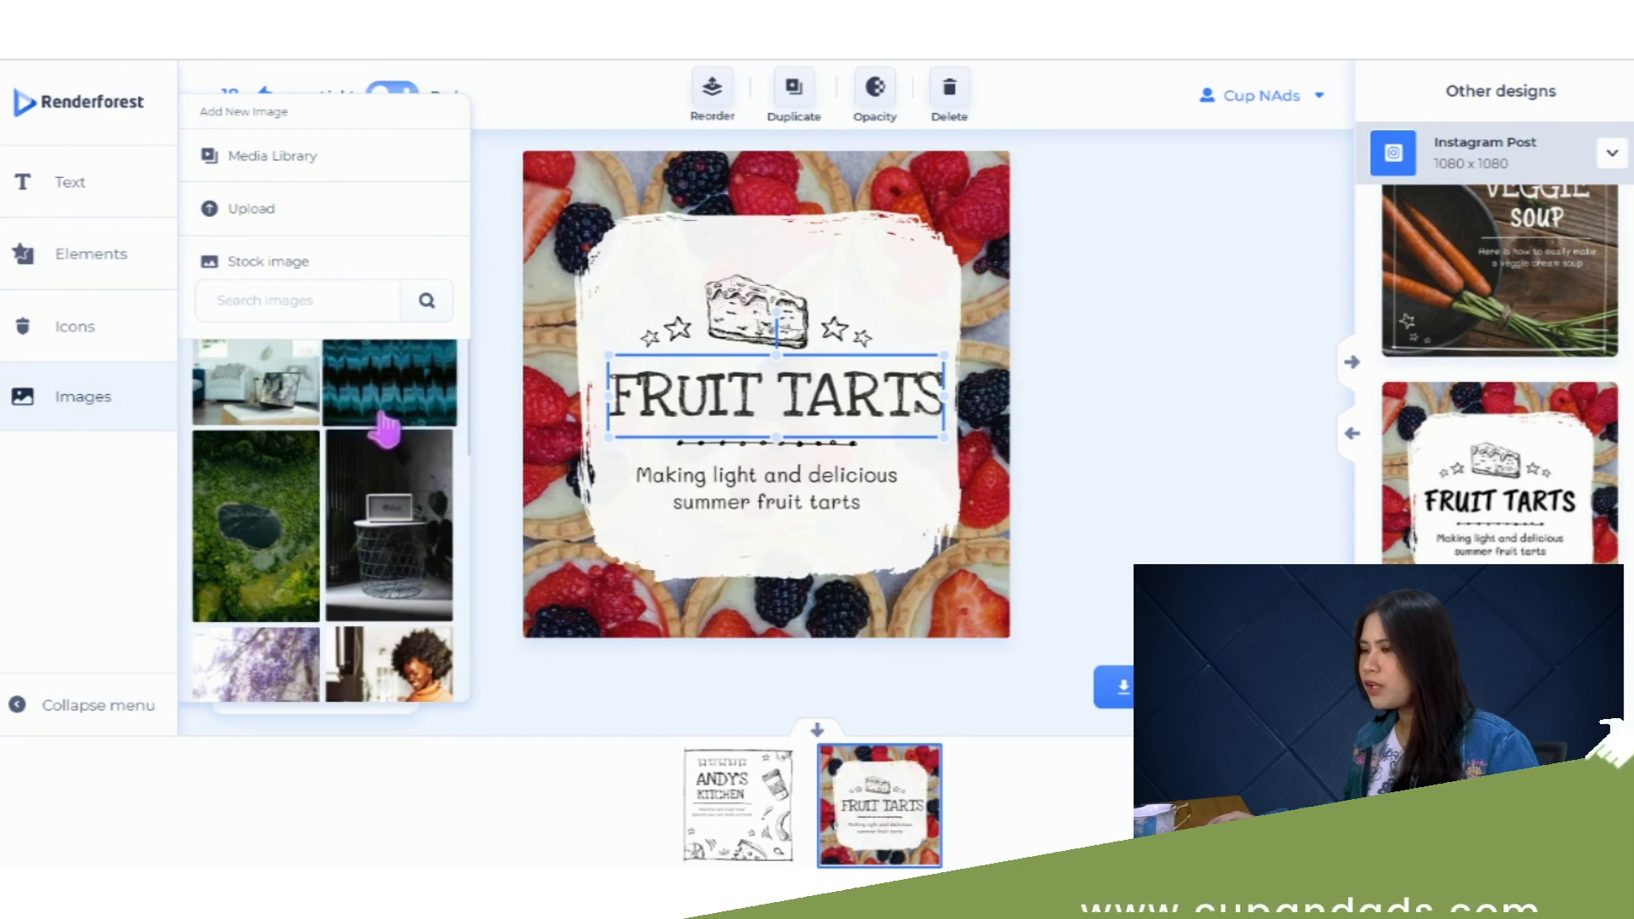
left_click(251, 208)
double_click(409, 328)
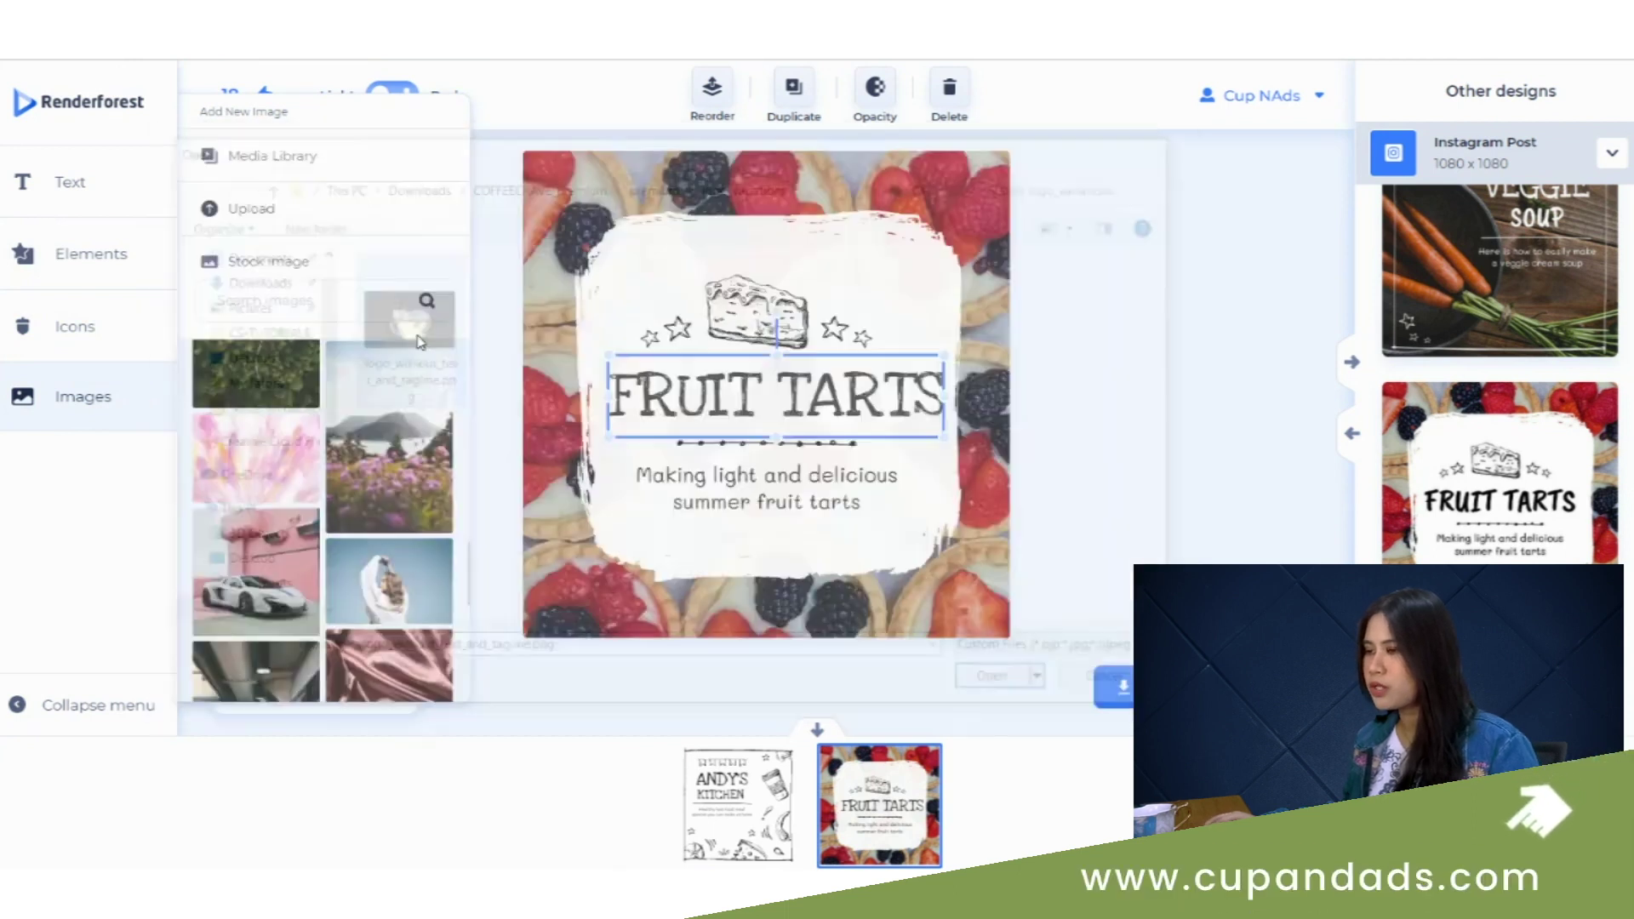
left_click_drag(847, 408, 767, 563)
left_click(1141, 387)
mouse_move(800, 315)
left_mouse_down()
mouse_move(805, 298)
mouse_move(809, 335)
mouse_move(796, 336)
left_mouse_up()
- Create a public share link for the Fruit Tarts post from the download options
scroll(1546, 511, "down", 5)
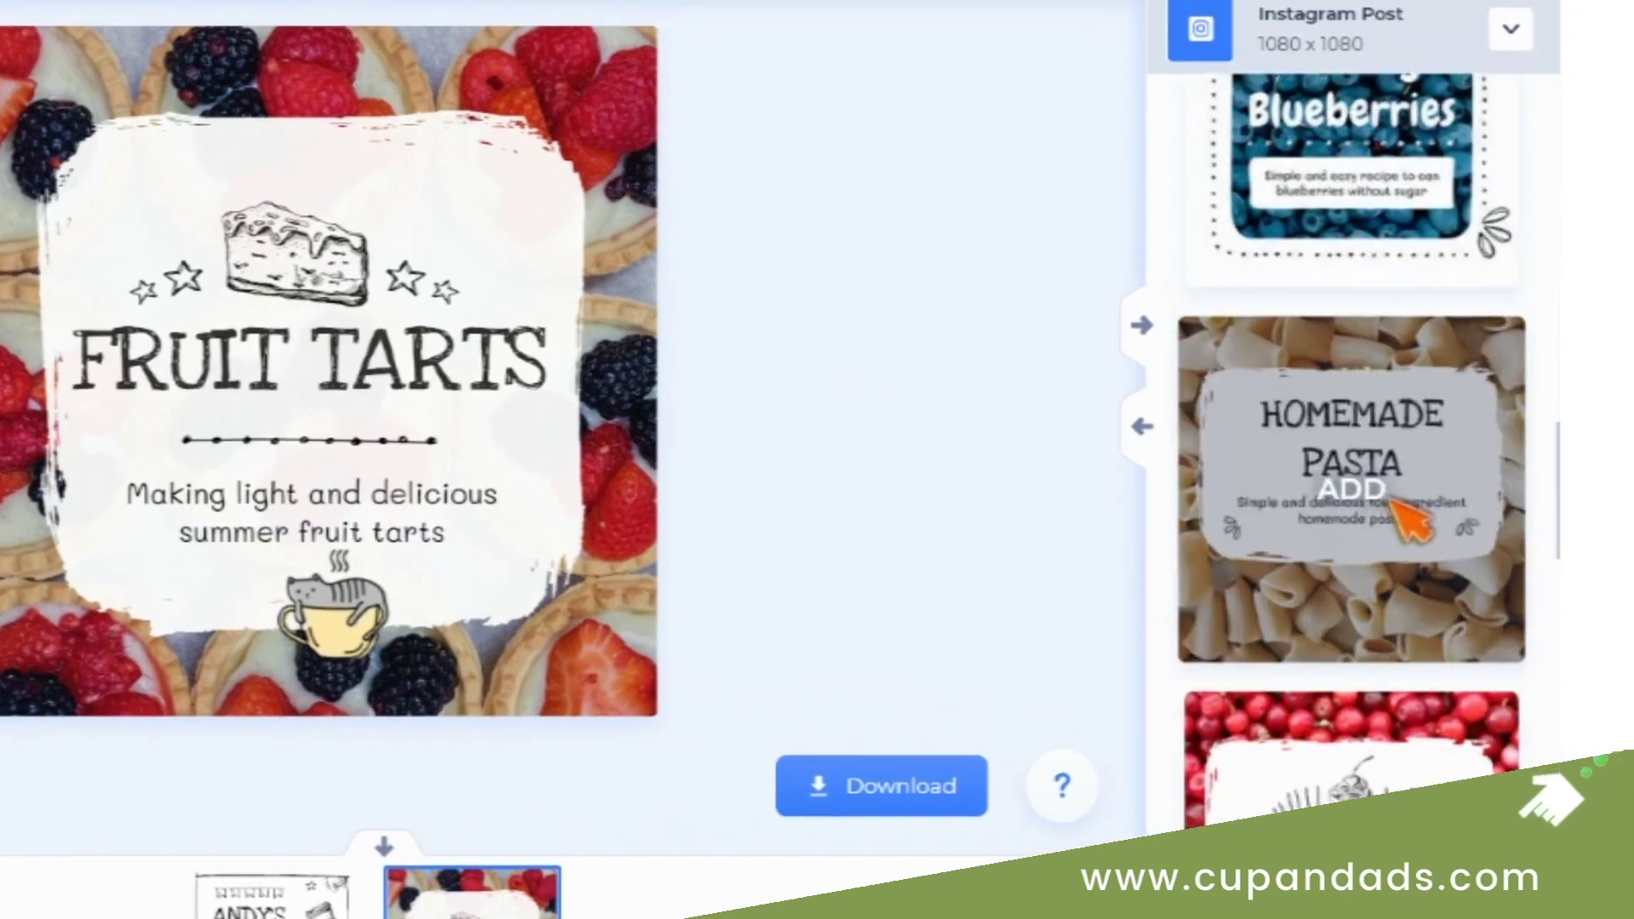
scroll(1409, 519, "down", 5)
scroll(1298, 693, "up", 6)
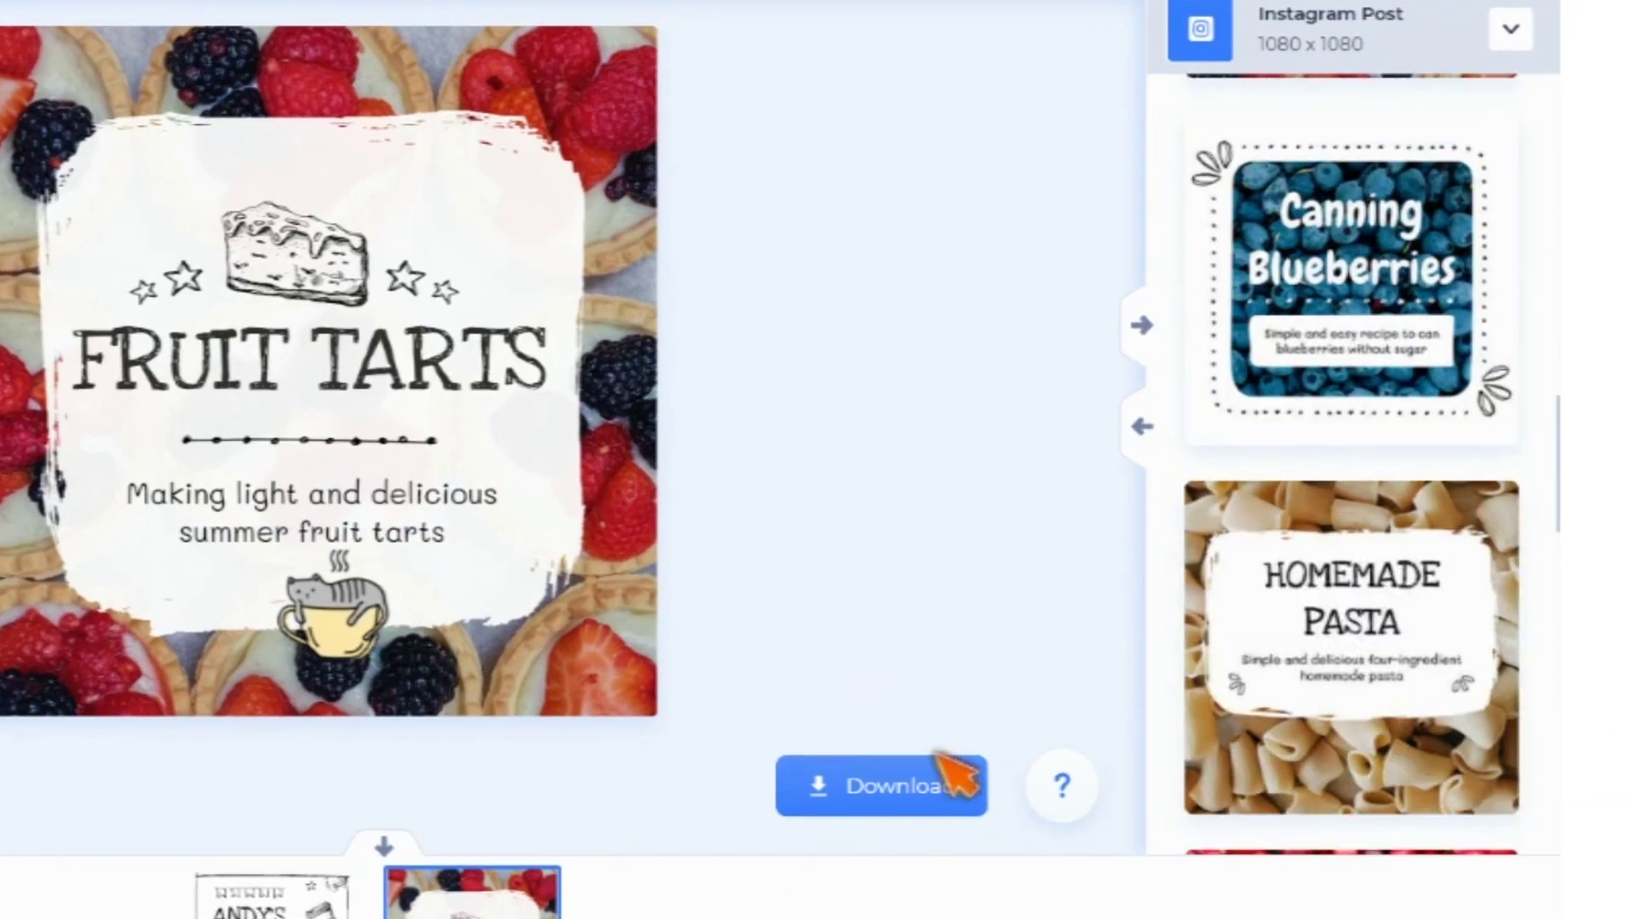
left_click(954, 779)
left_click(380, 704)
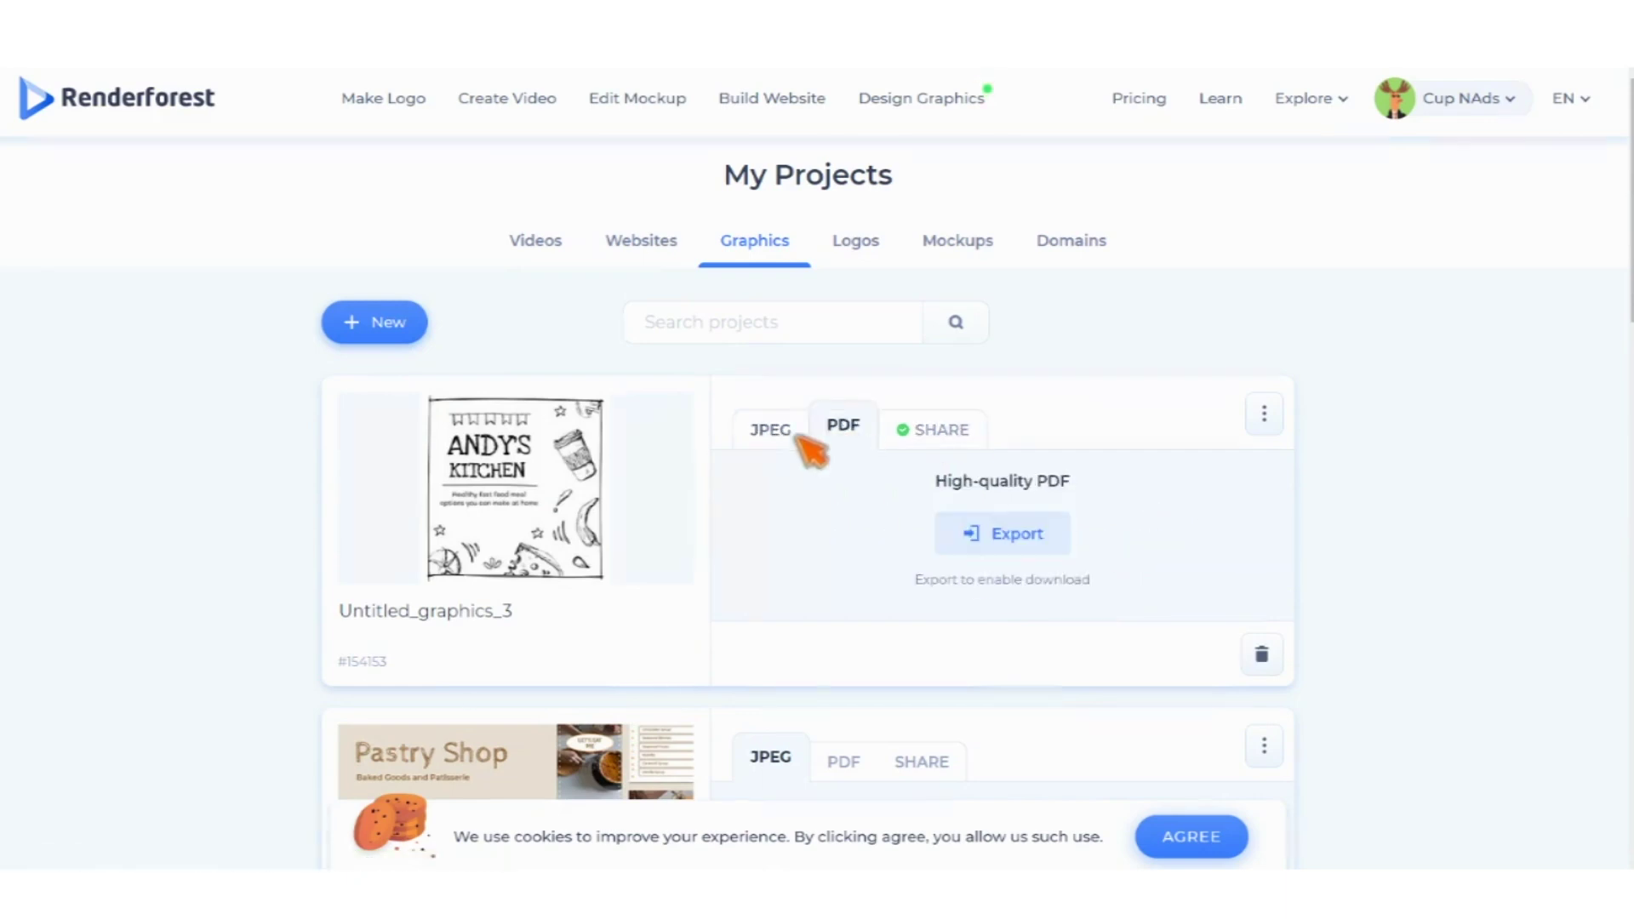
- Export the saved graphics project from My Projects as a high-quality PDF
left_click(1021, 536)
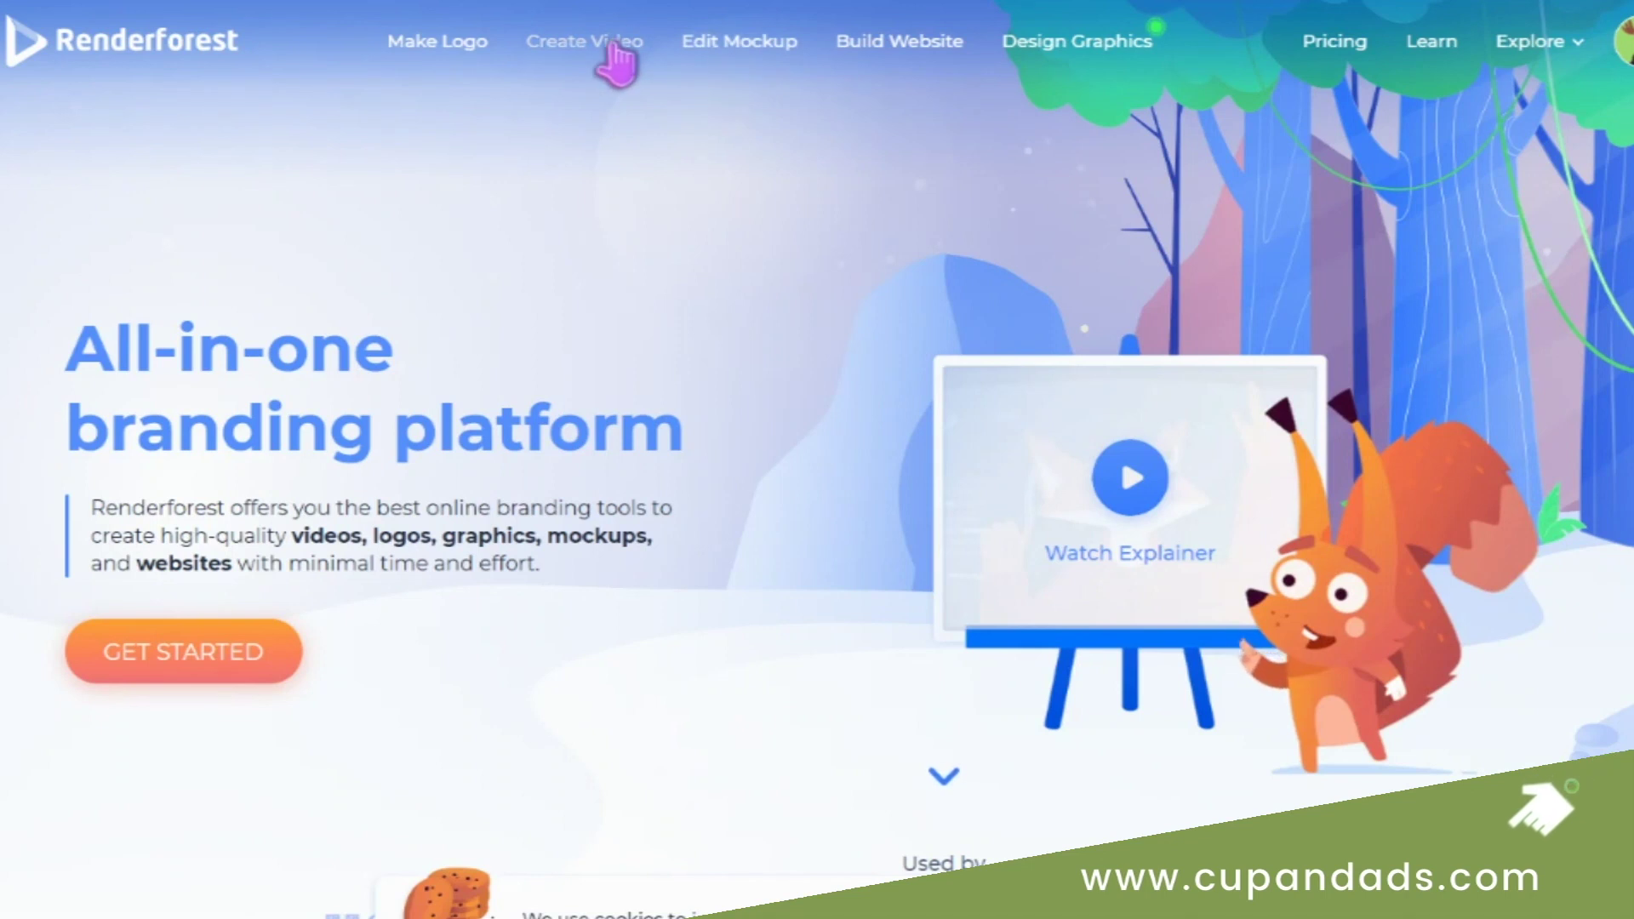
- Open the Video Templates catalogue and scroll down to the 3D Explainer Video Toolkit
left_click(613, 47)
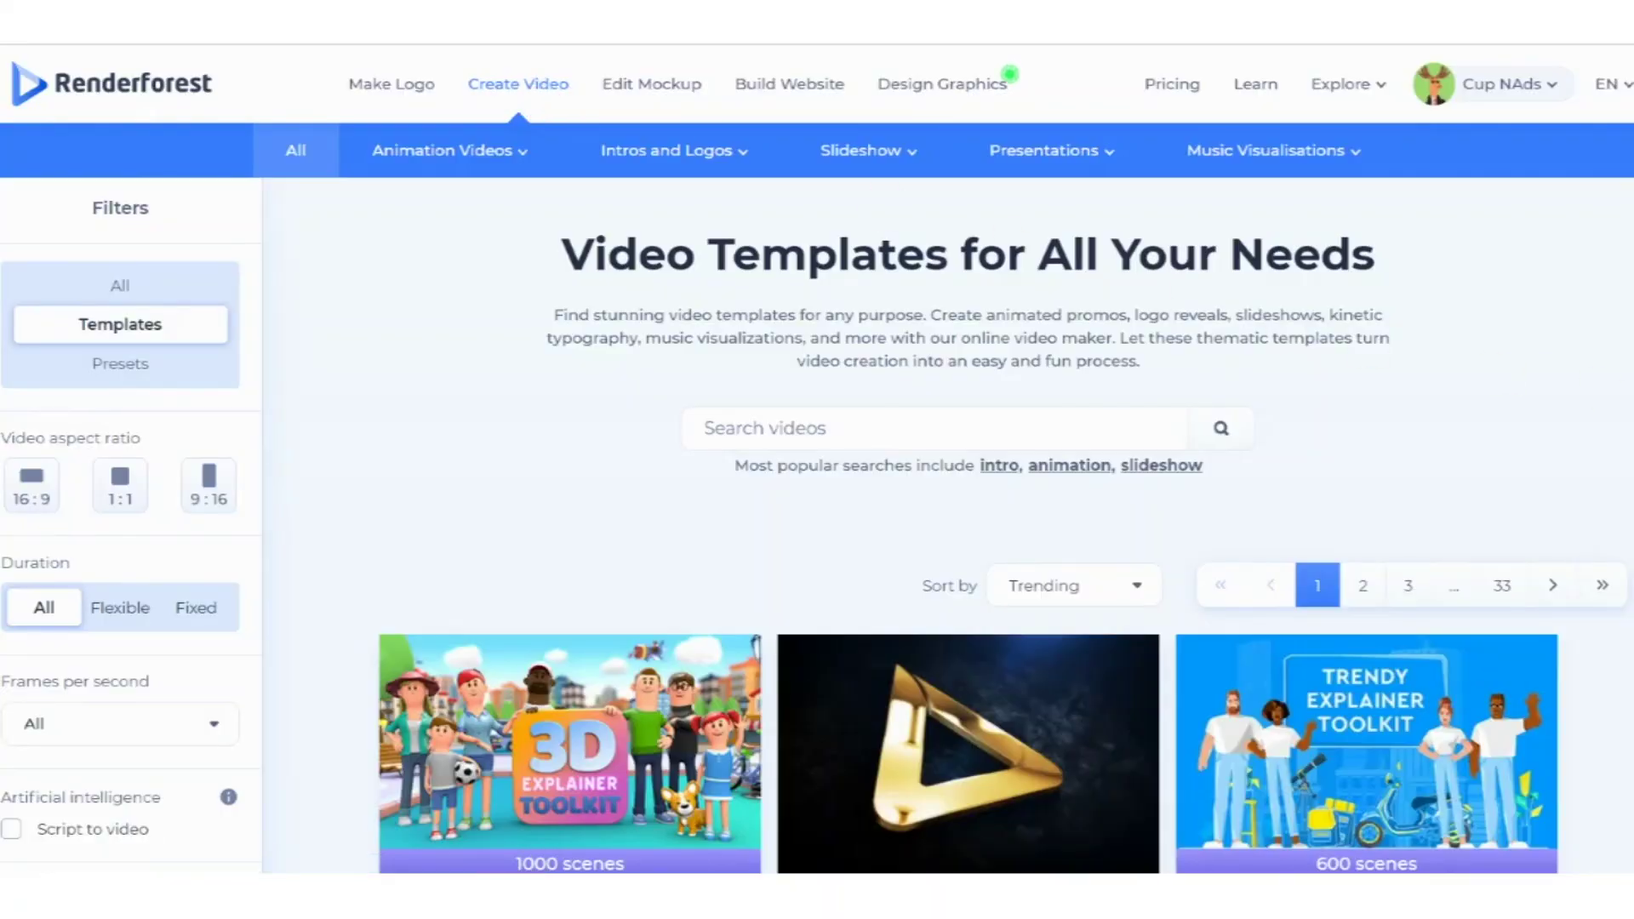
scroll(1585, 345, "down", 3)
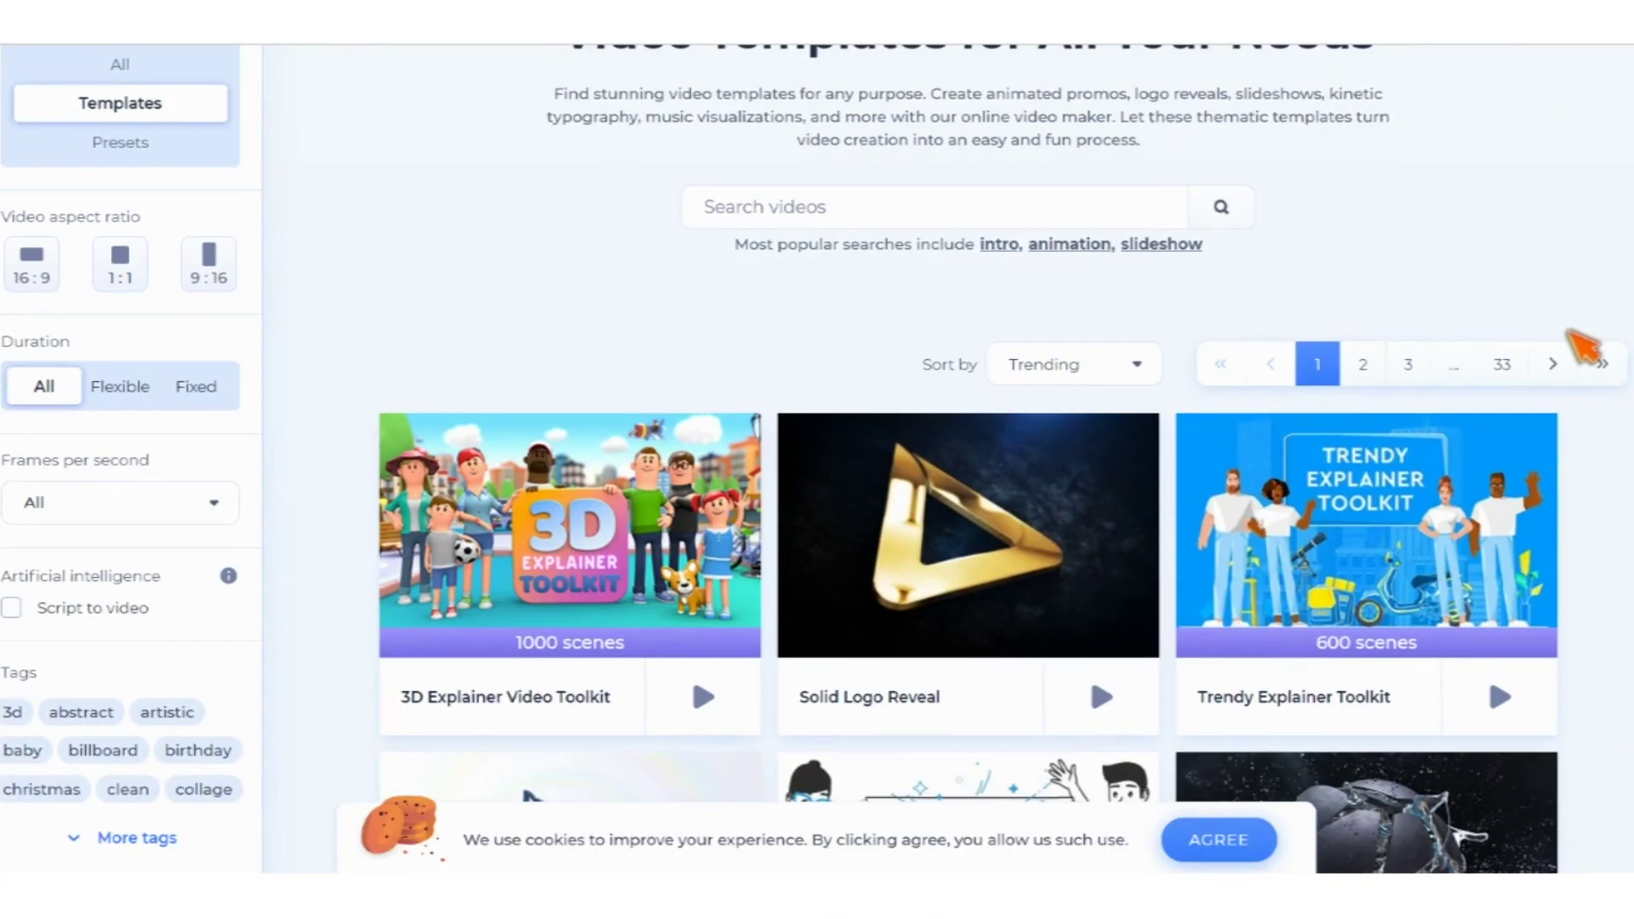
scroll(1585, 345, "down", 2)
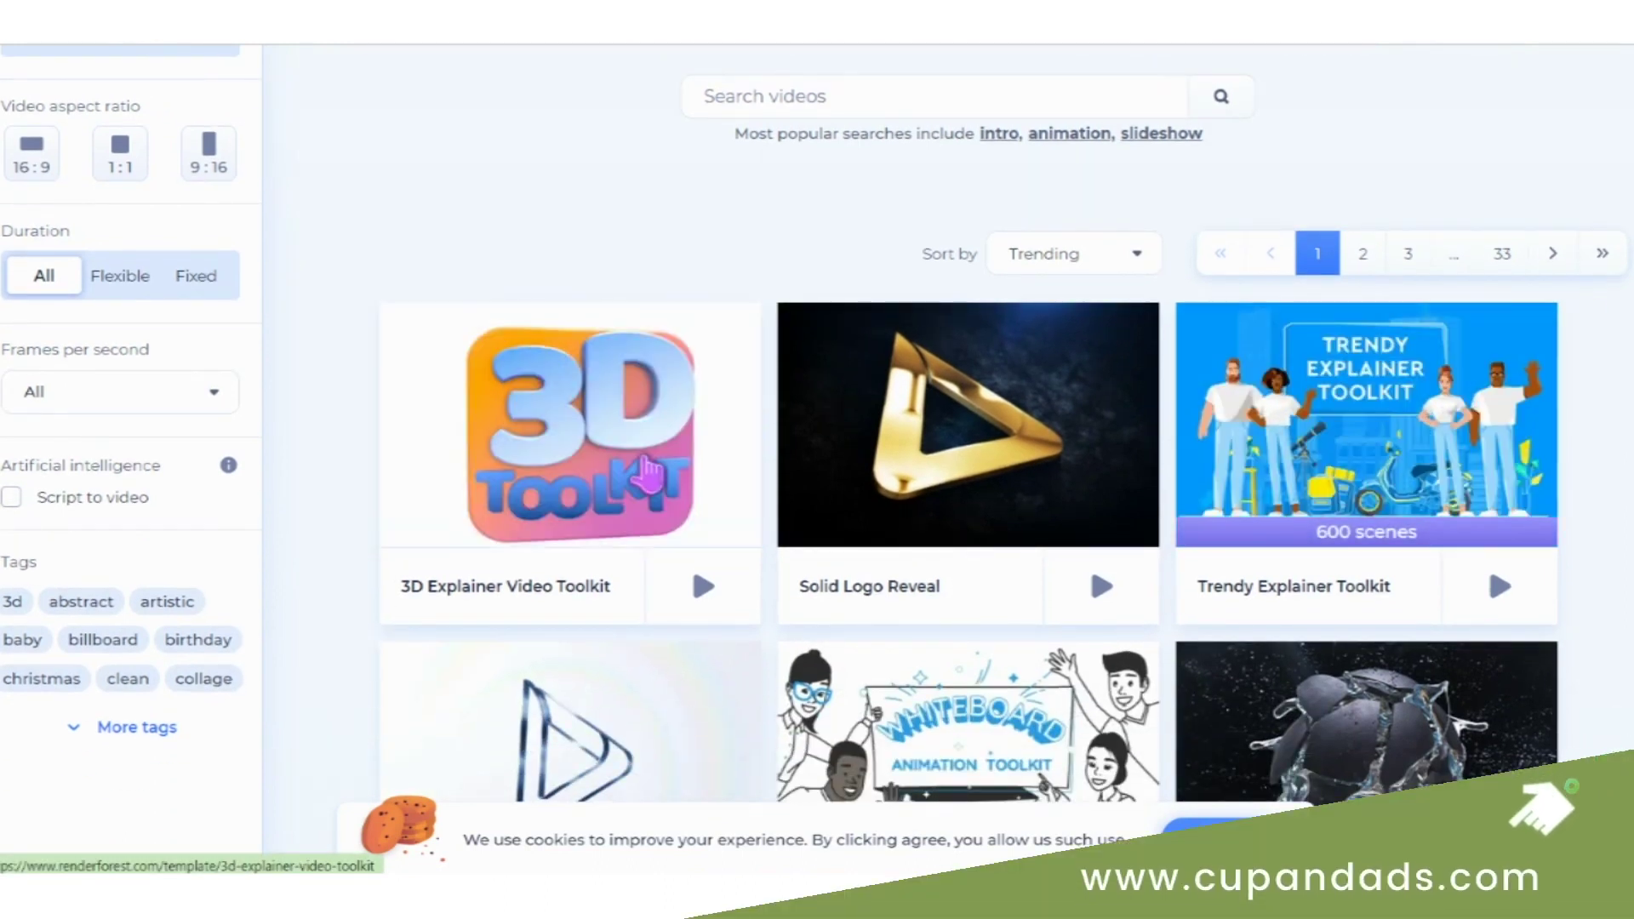
scroll(948, 503, "down", 7)
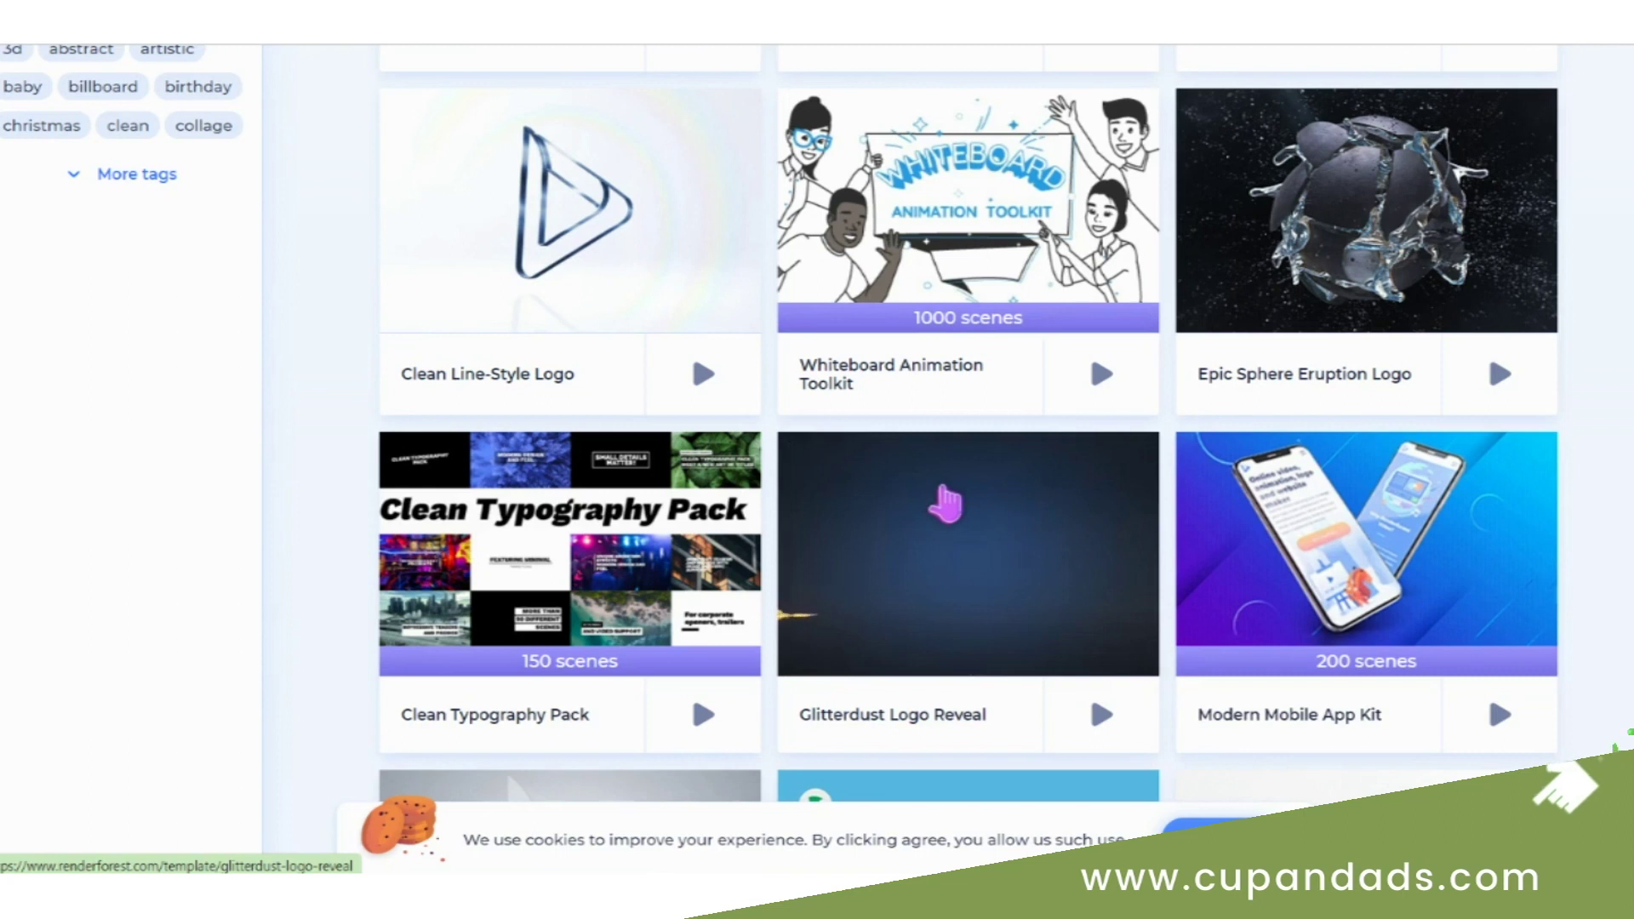
scroll(948, 504, "down", 4)
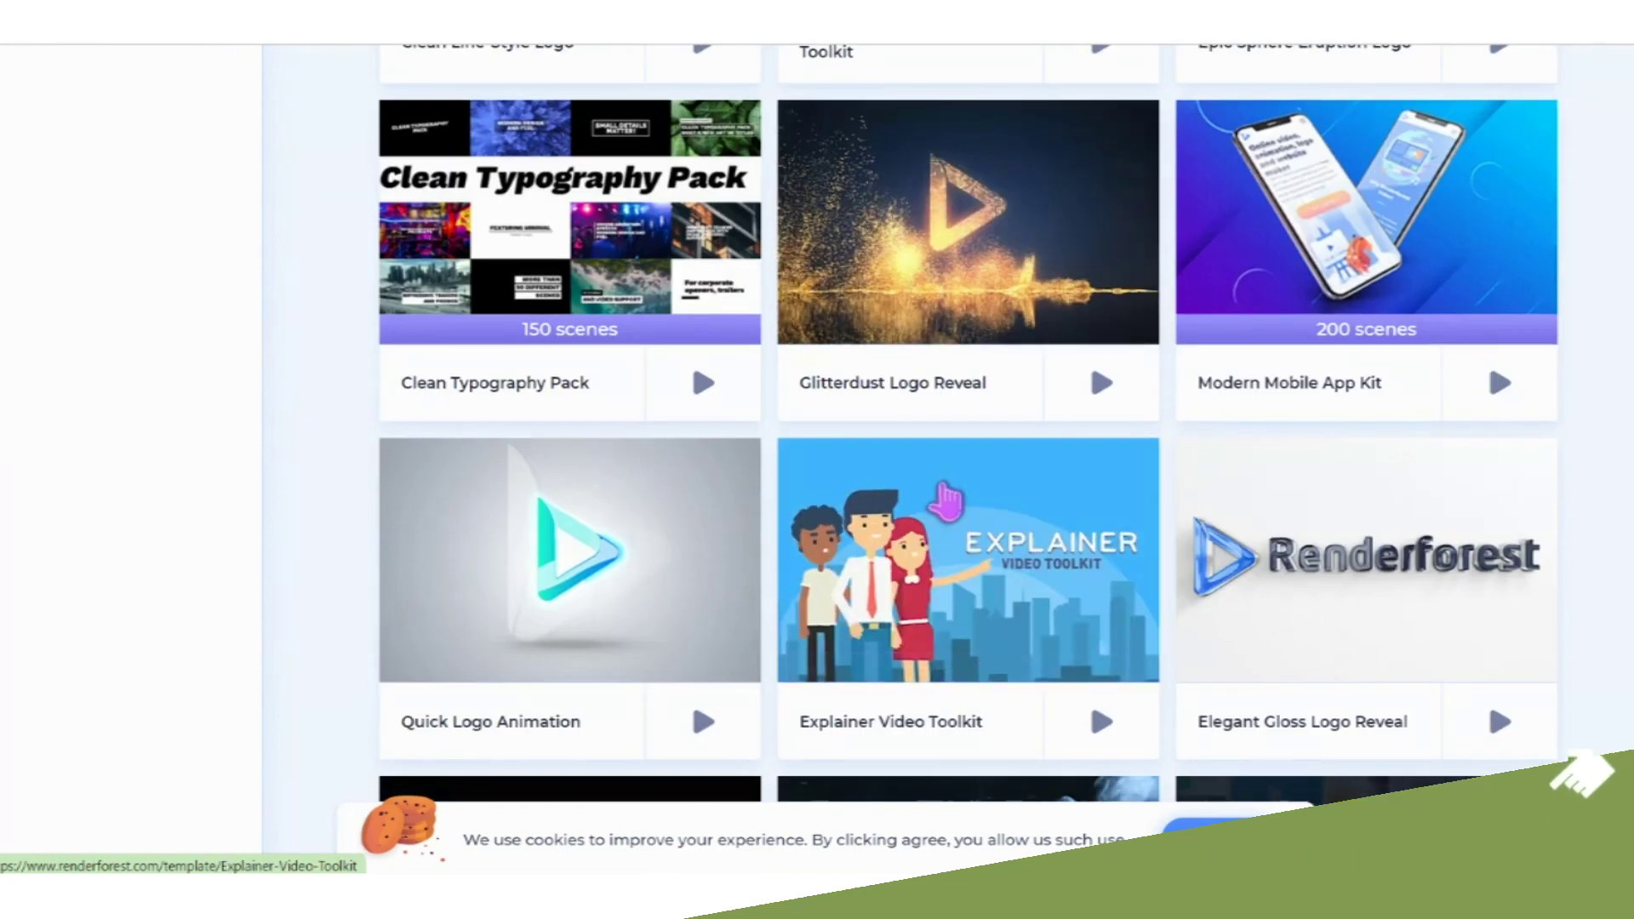
scroll(1007, 600, "down", 5)
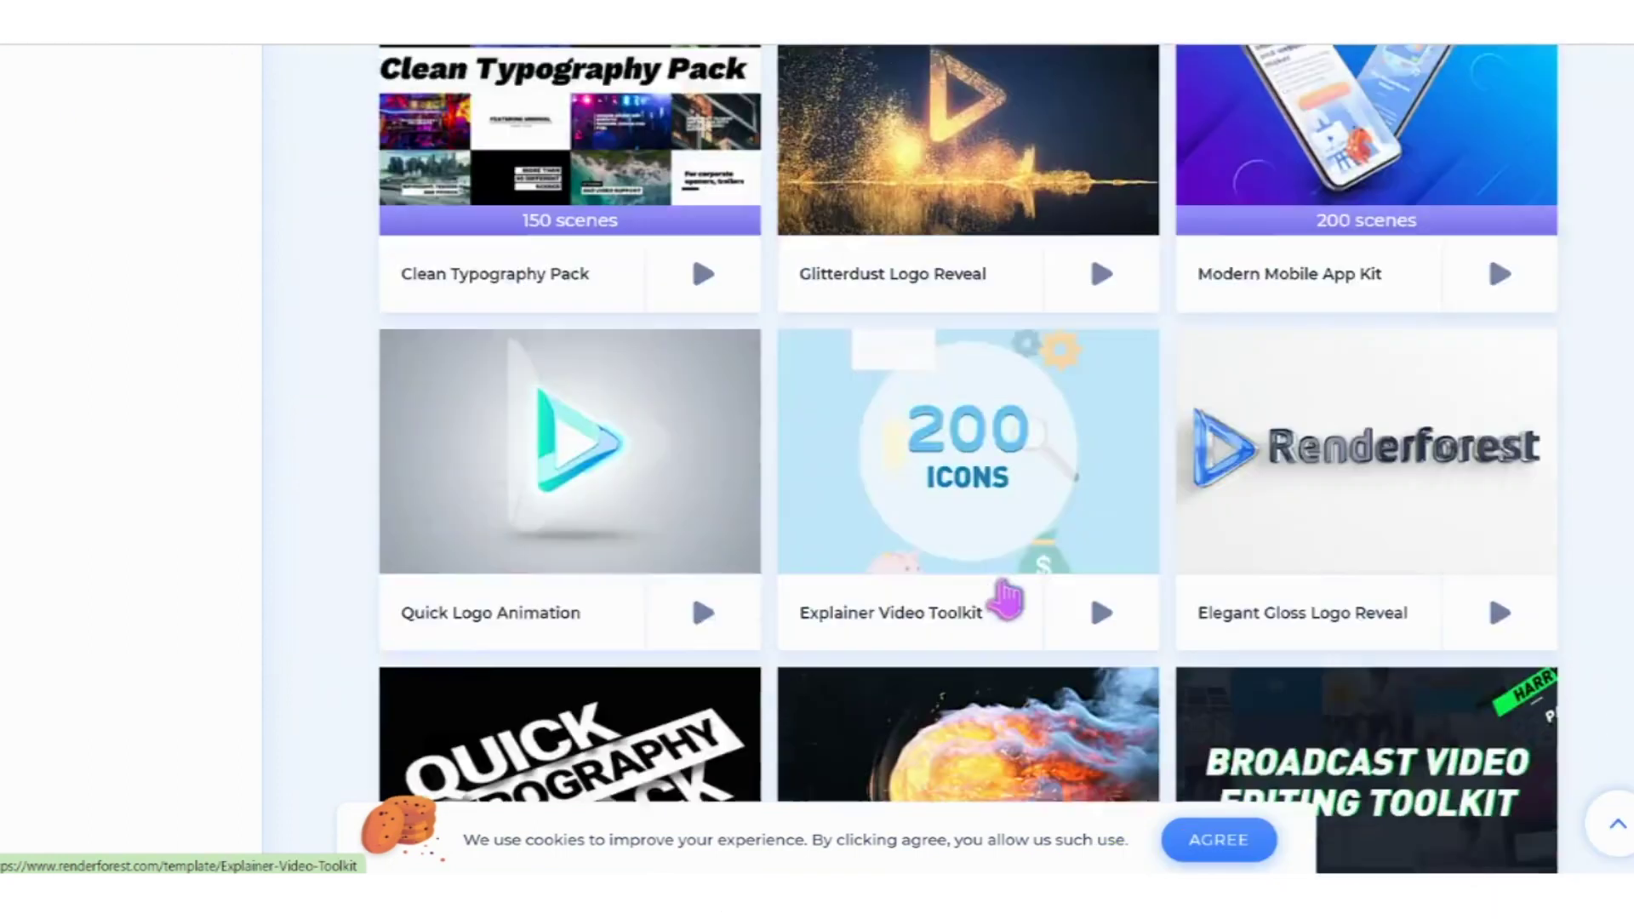
scroll(1007, 600, "down", 3)
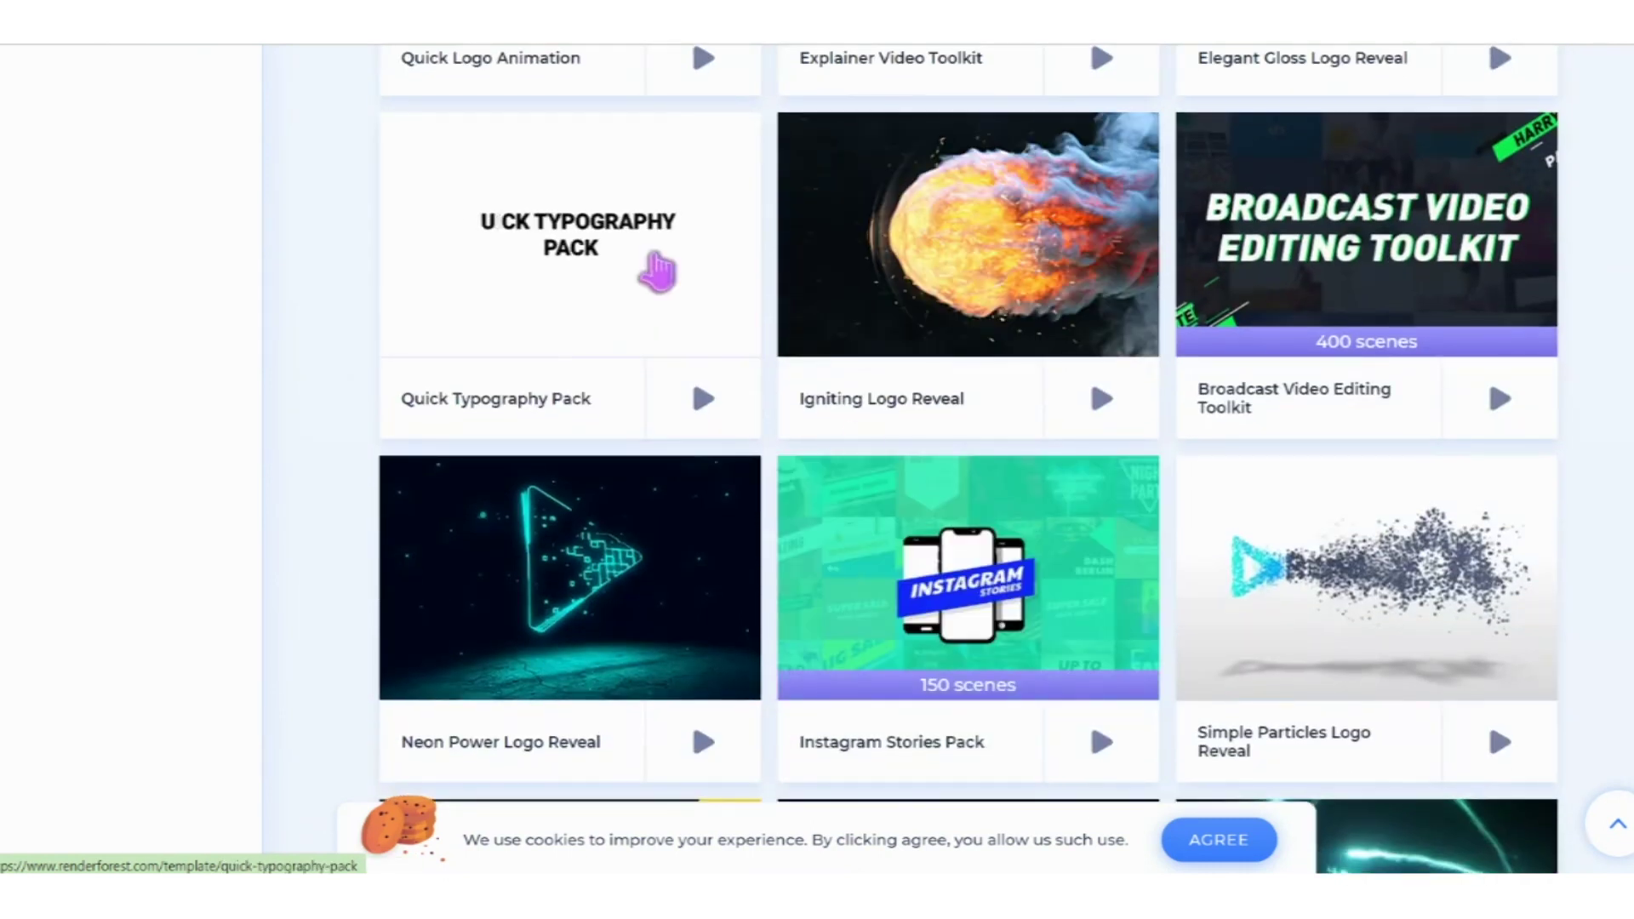
scroll(658, 273, "down", 4)
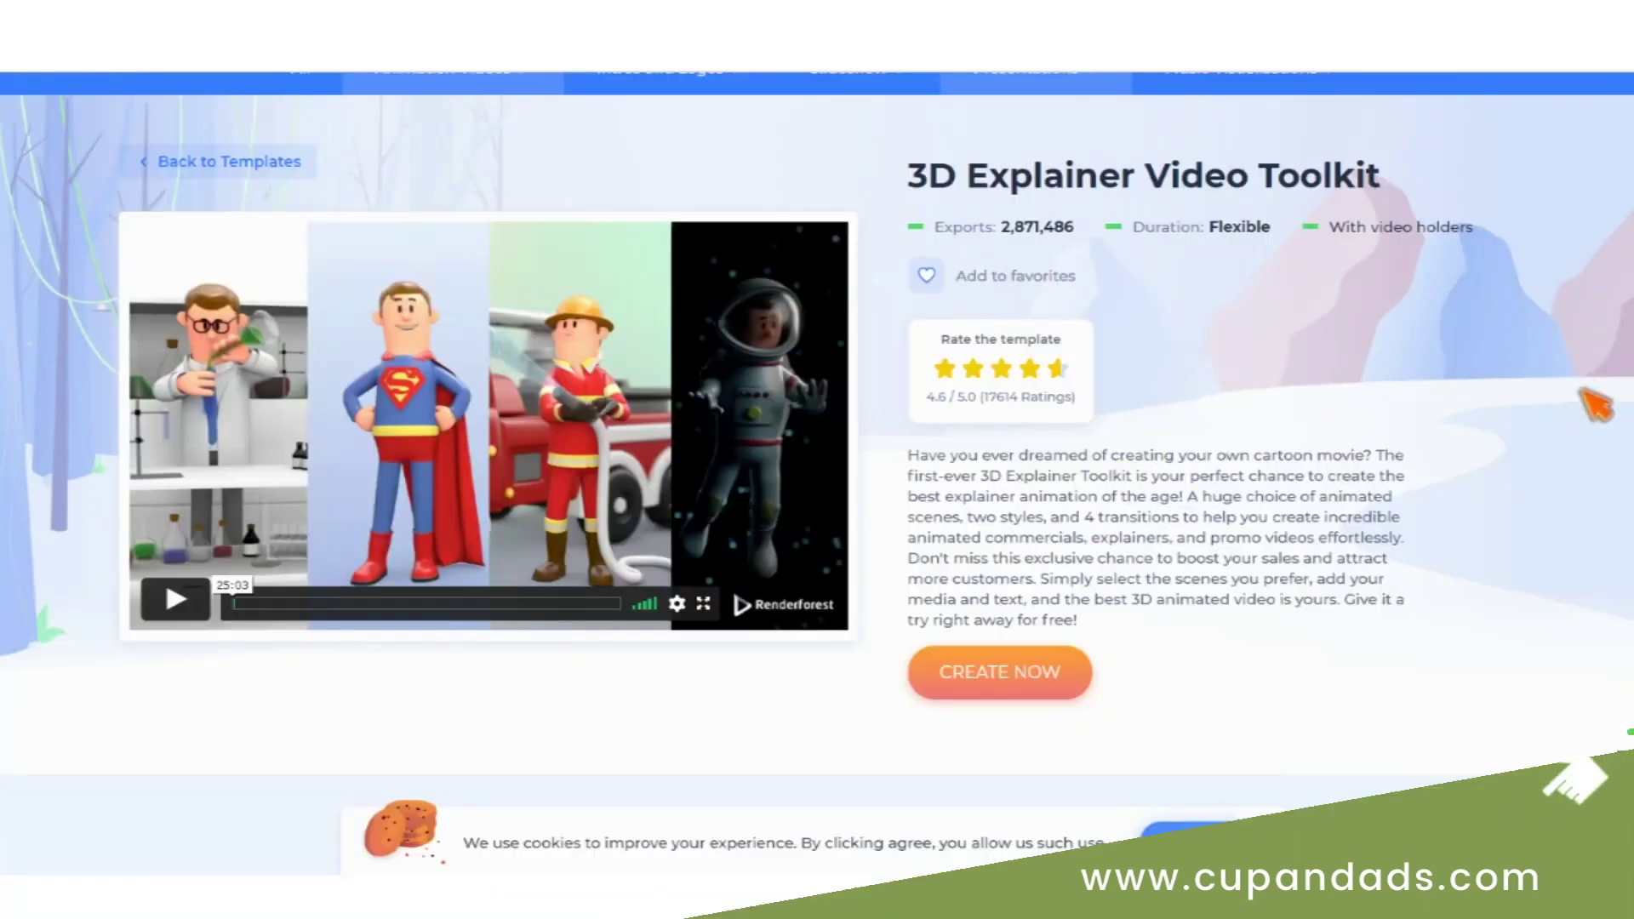
- From the 3D Explainer Video Toolkit page, choose Create Now to start a new video
scroll(1551, 612, "down", 10)
scroll(1541, 584, "down", 8)
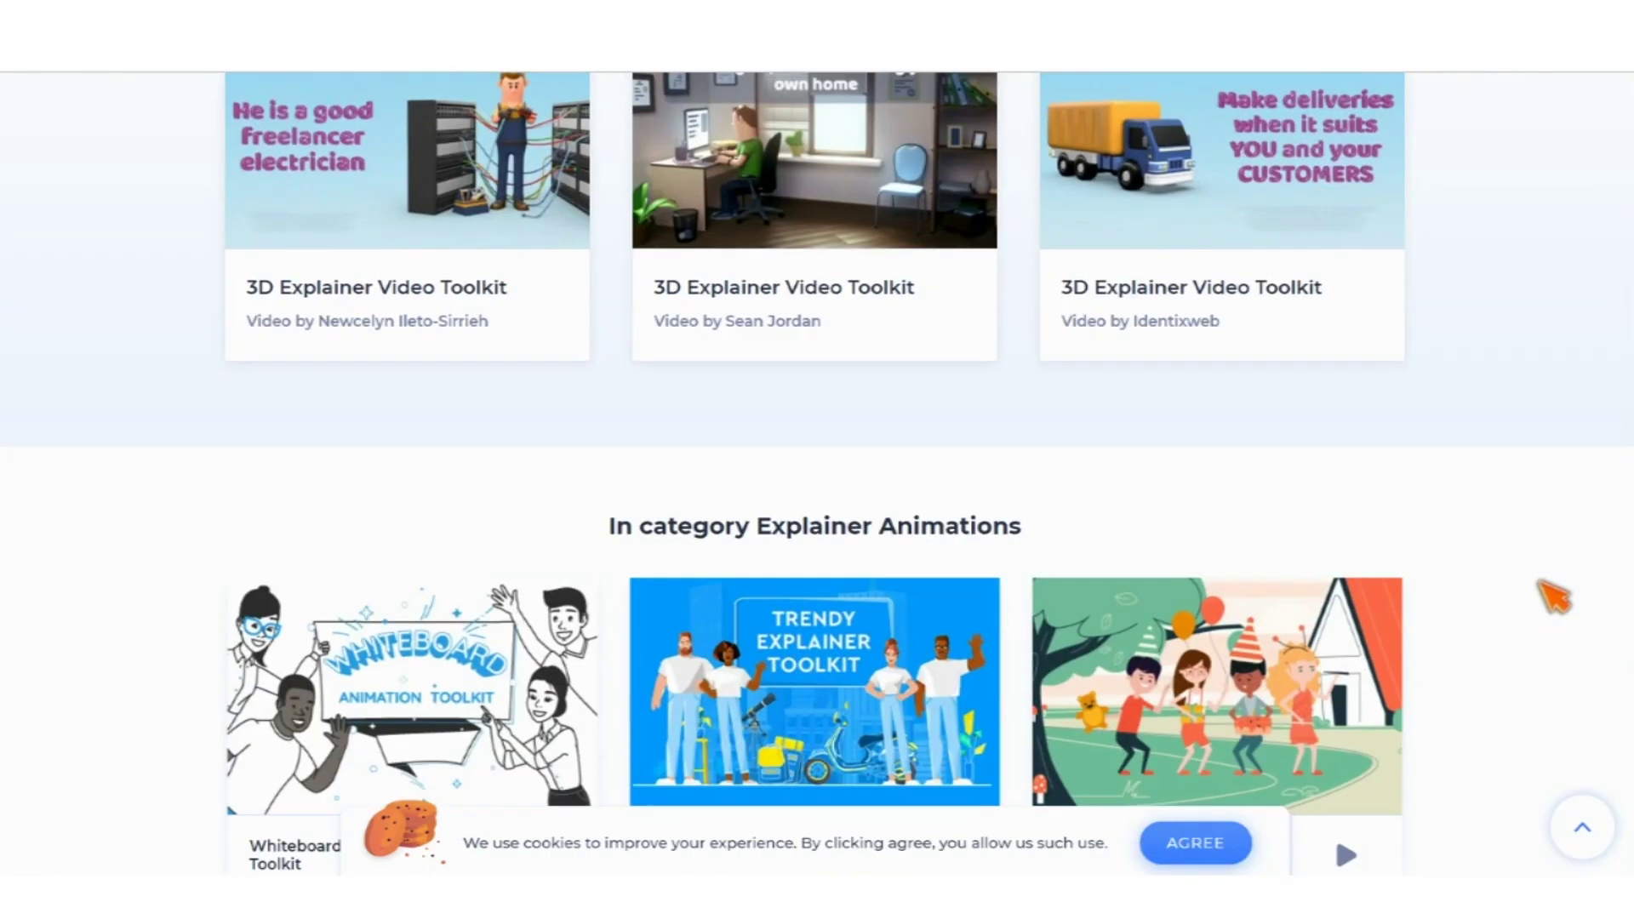
scroll(1553, 598, "up", 18)
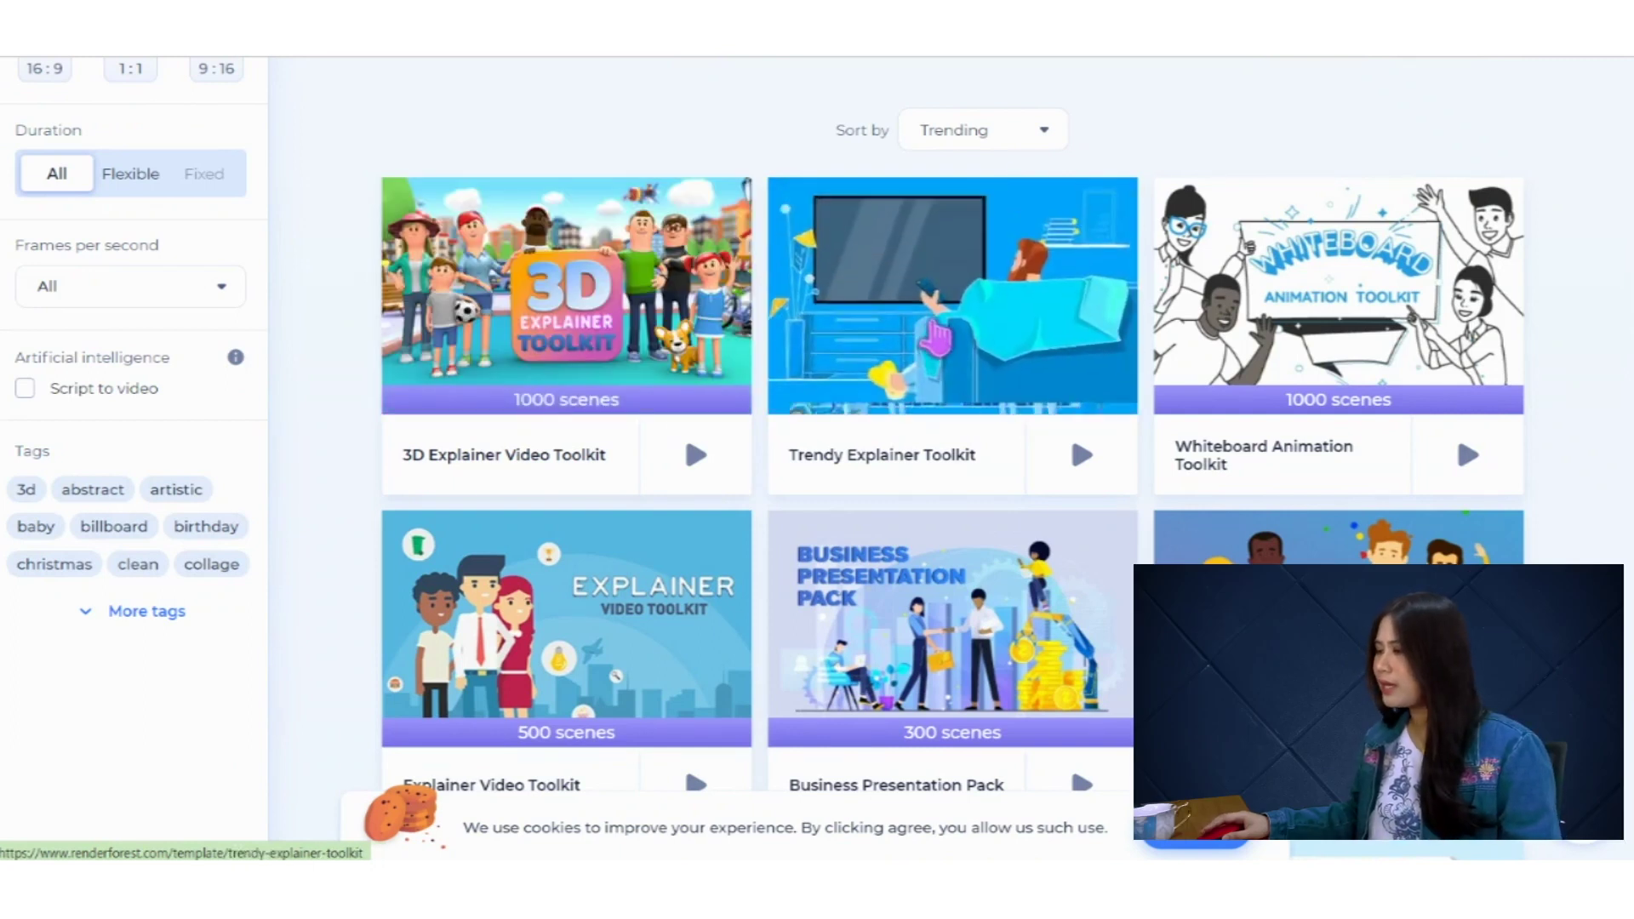
left_click(937, 336)
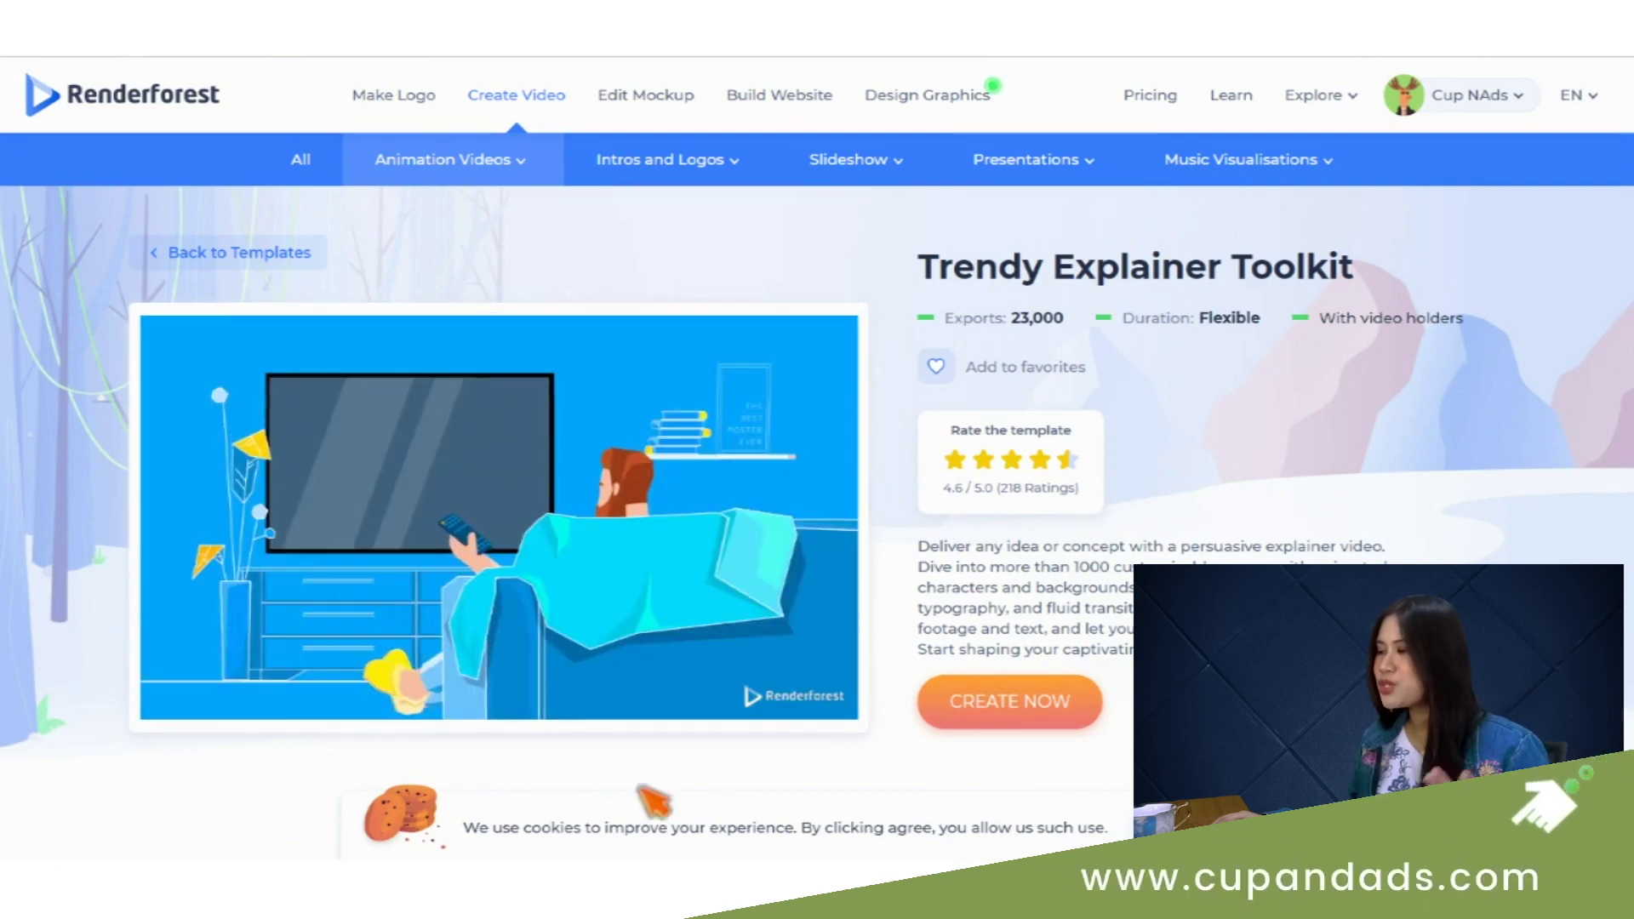
scroll(656, 791, "down", 5)
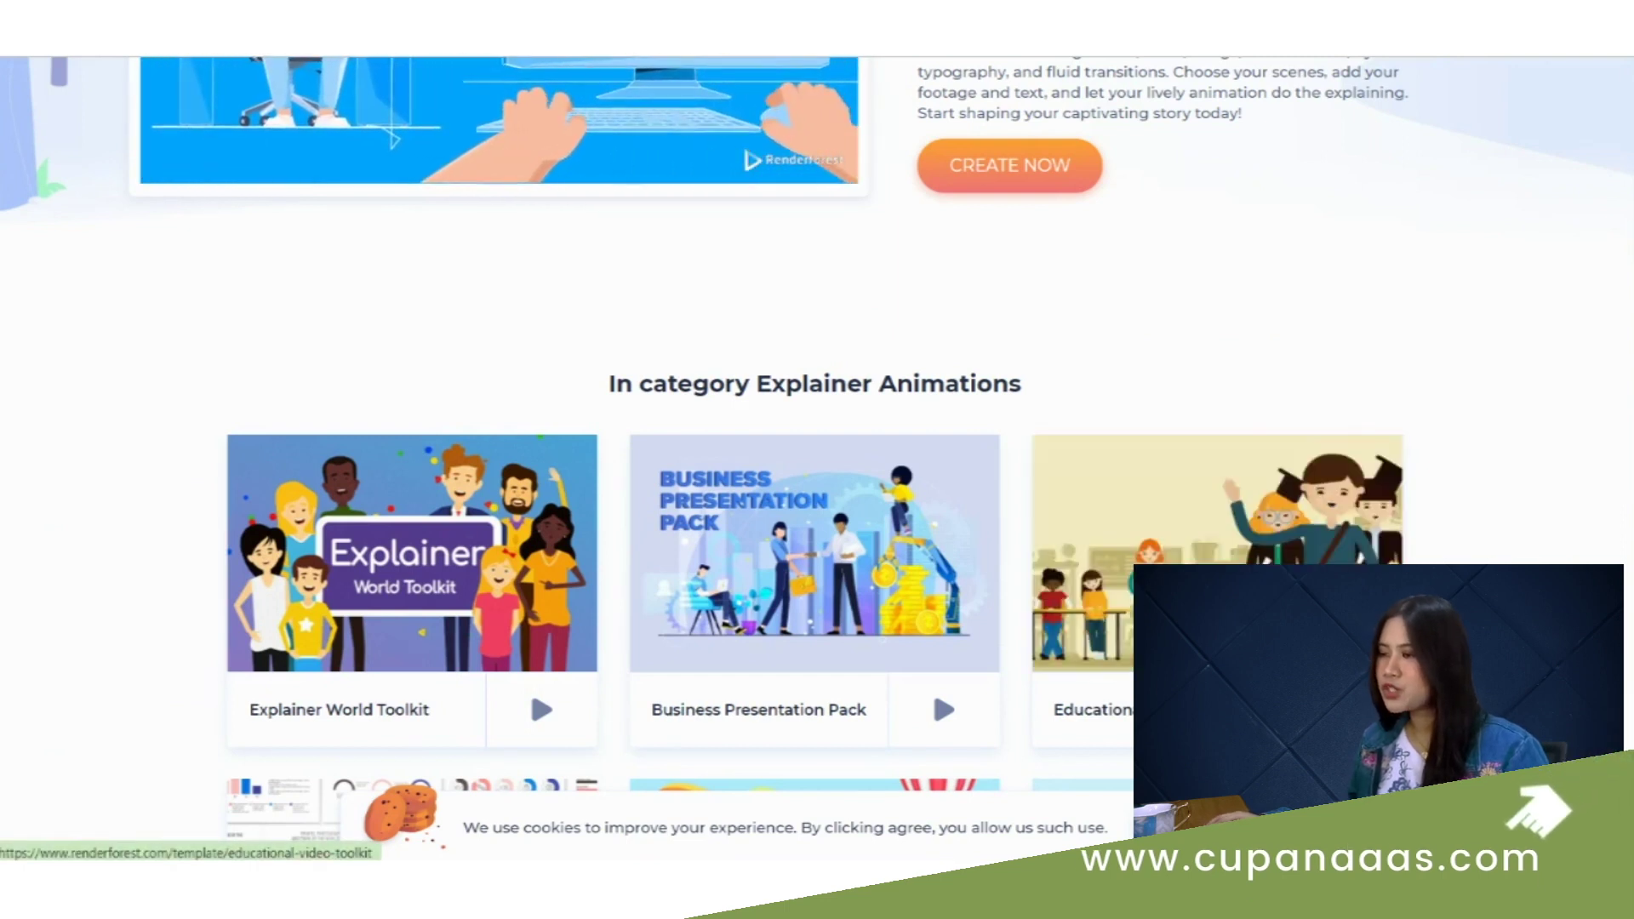
scroll(818, 459, "down", 4)
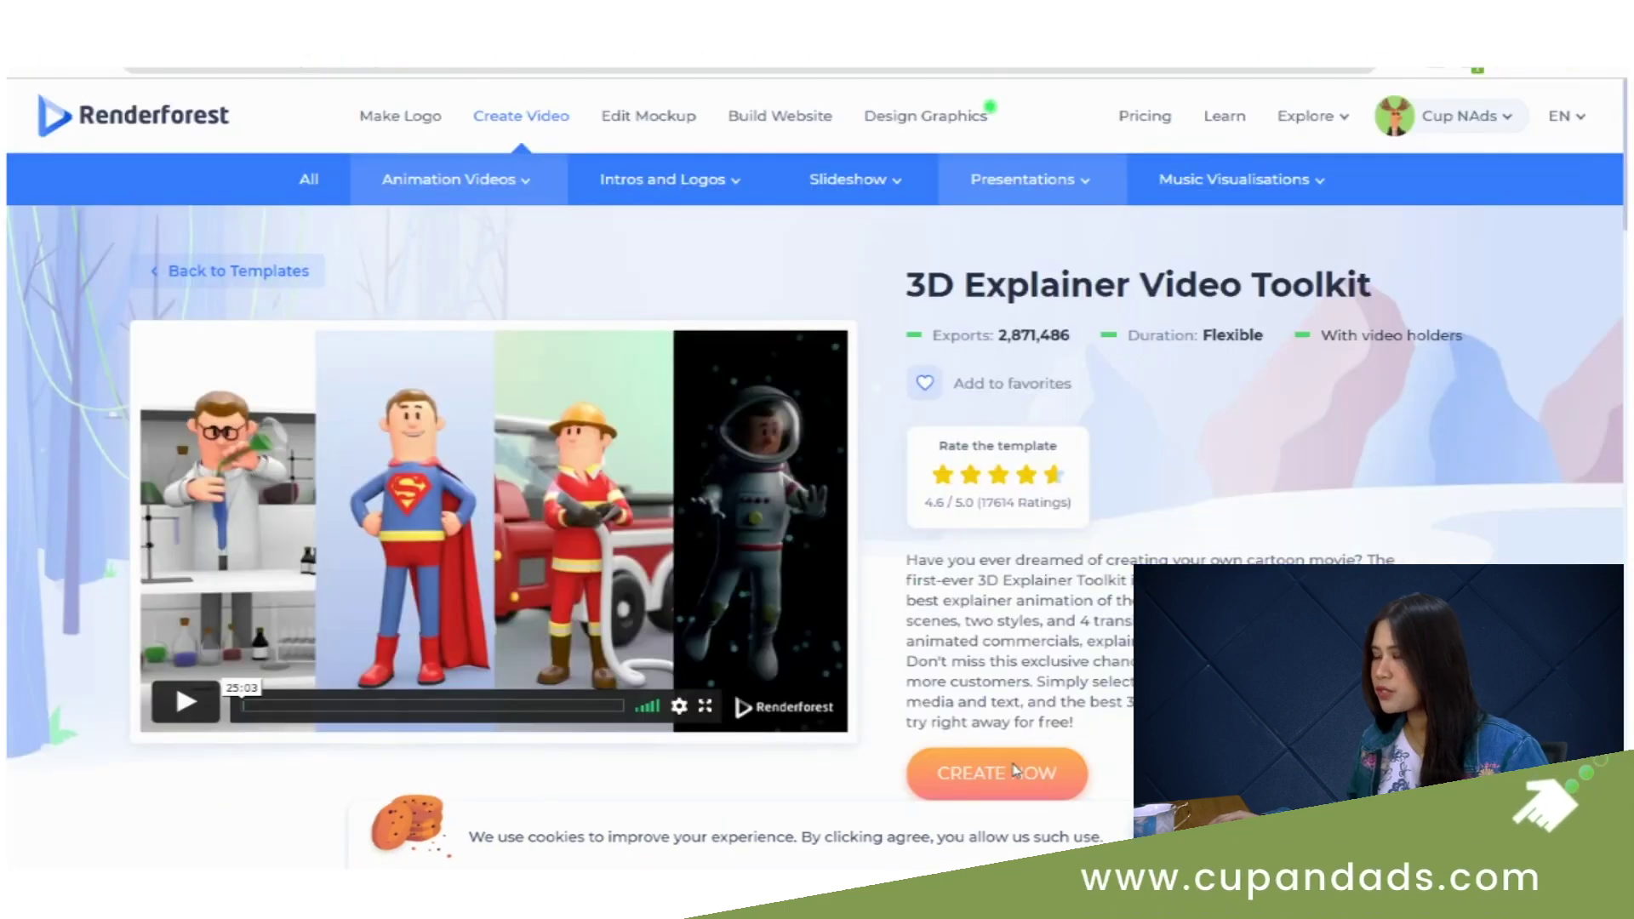
left_click(1015, 770)
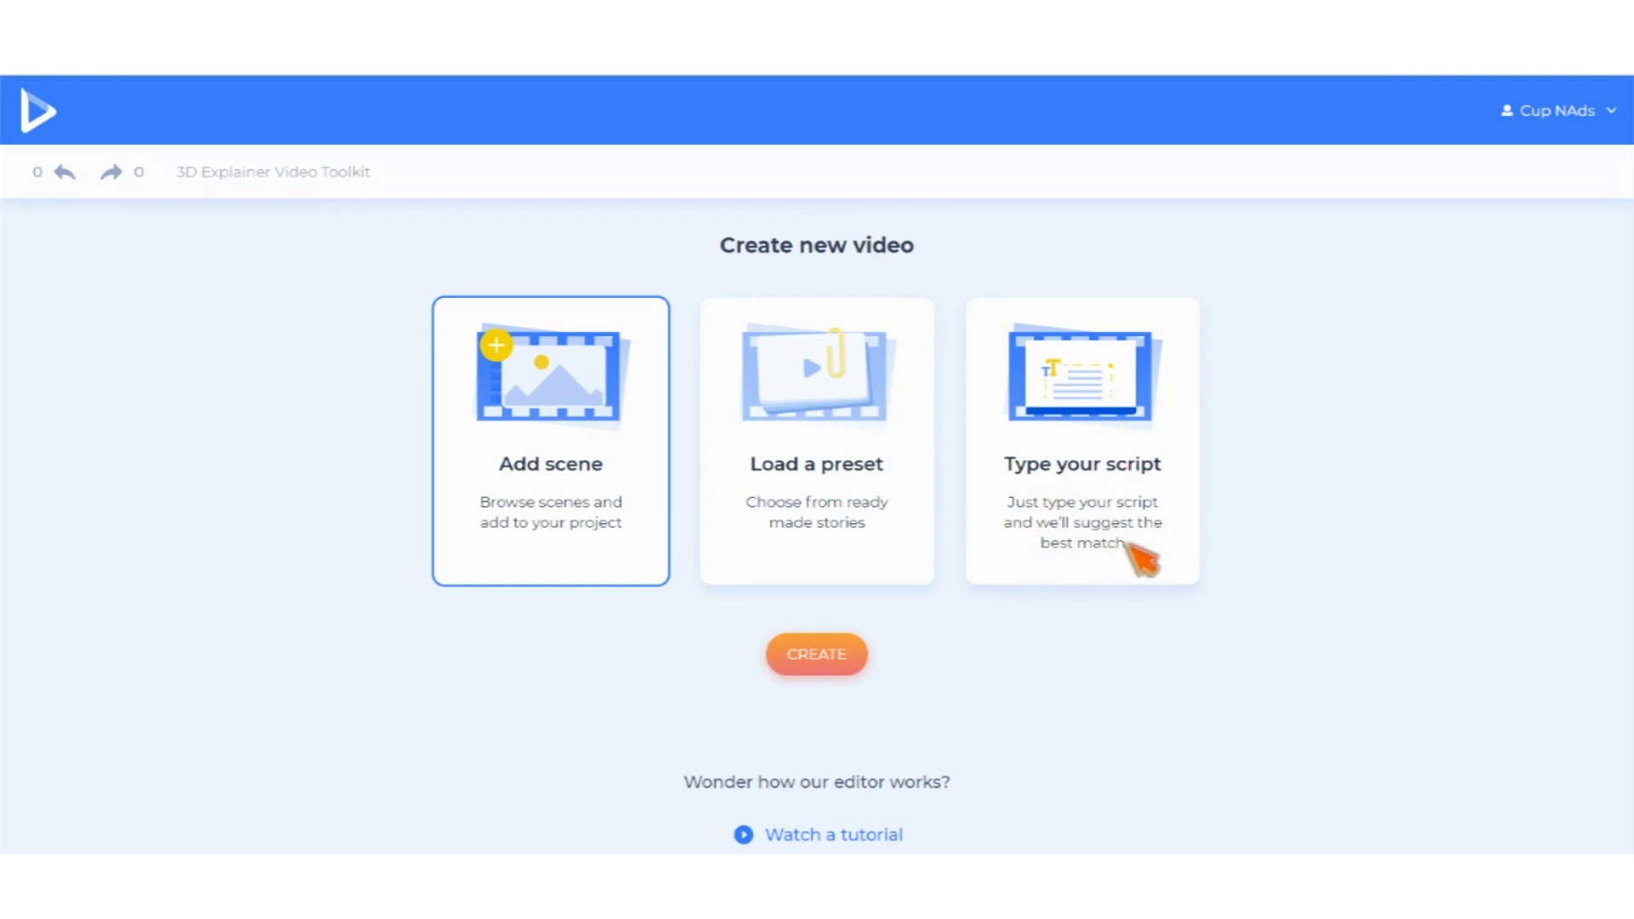
- Choose Load a preset, then preview Effective Restaurant Promotion from the Ready made stories
left_click(875, 542)
left_click(803, 669)
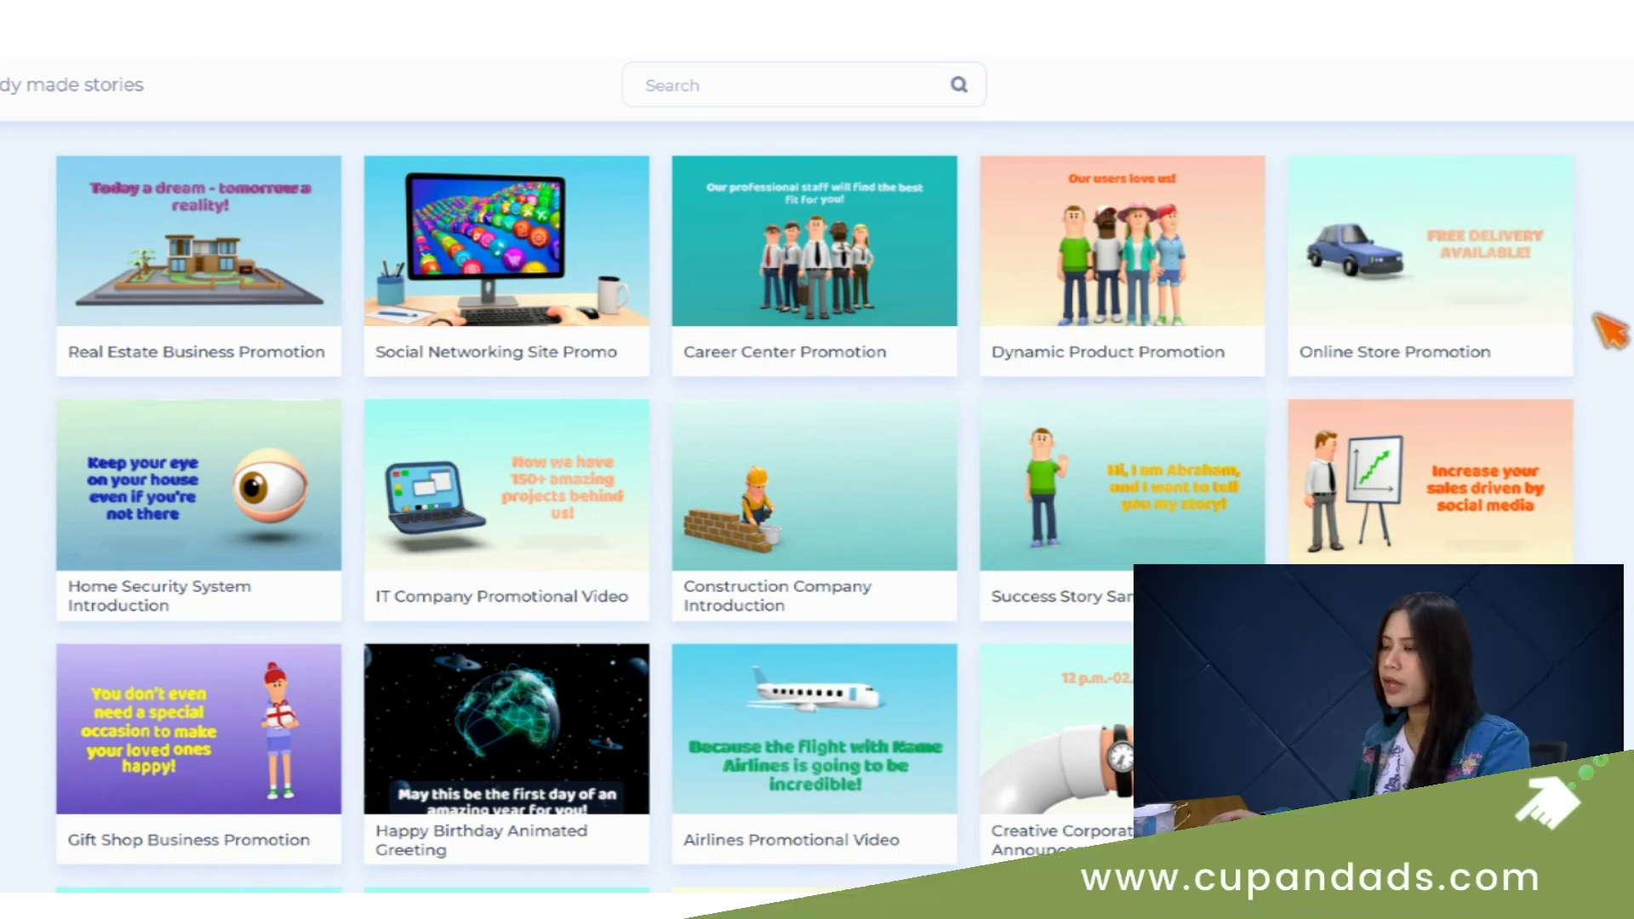
scroll(1609, 328, "down", 3)
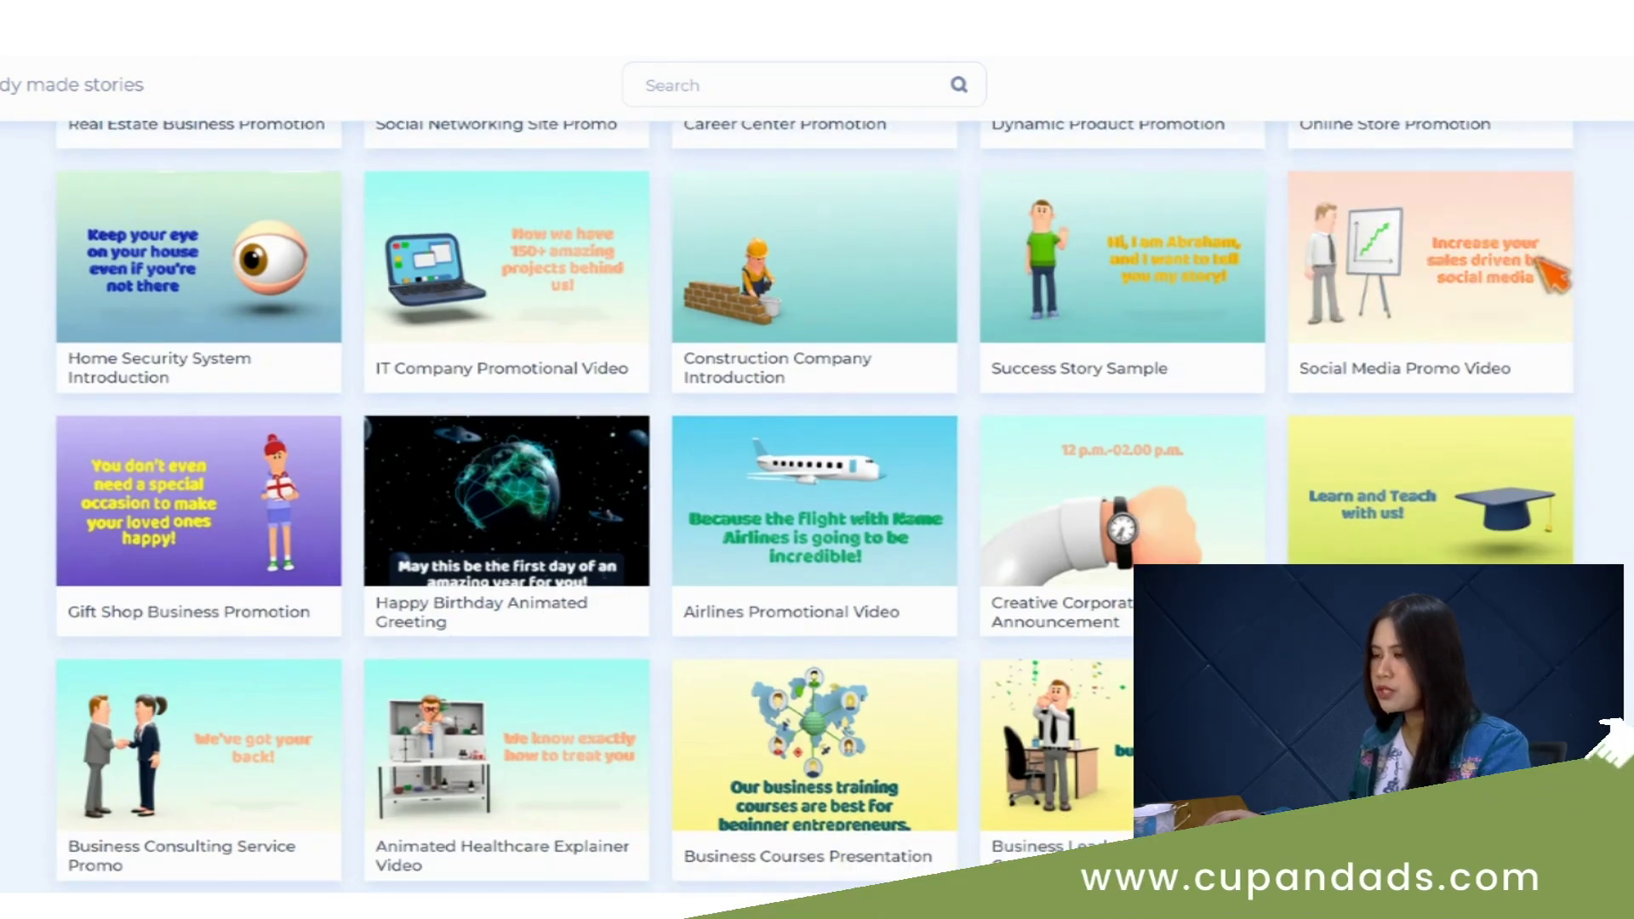
scroll(1097, 534, "down", 3)
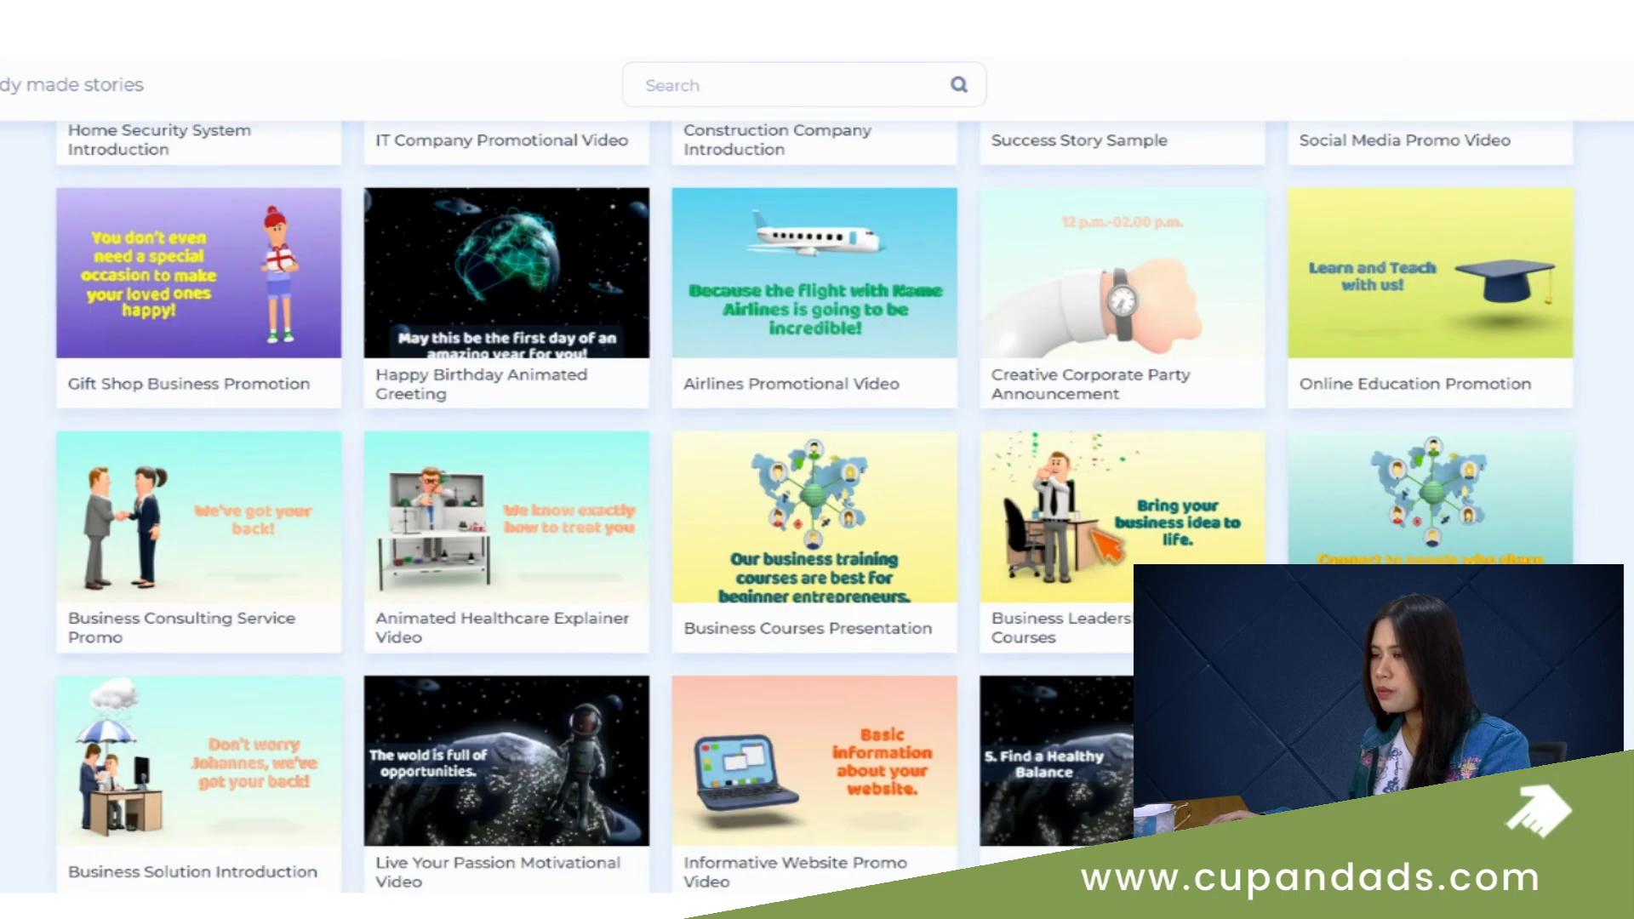
scroll(1099, 536, "down", 7)
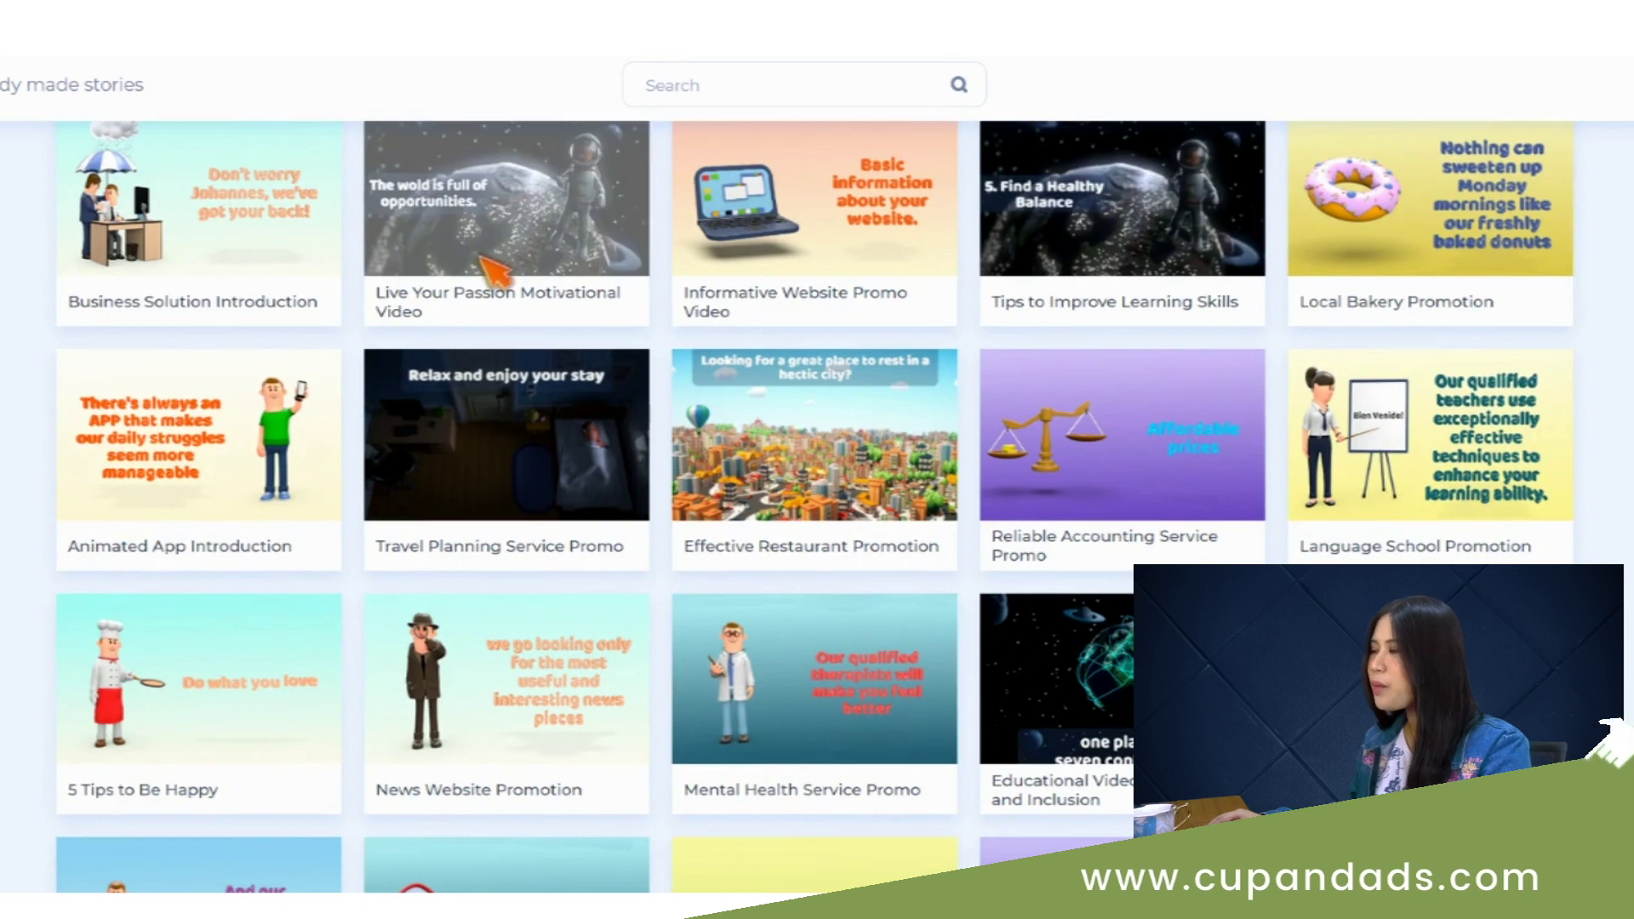
scroll(485, 264, "up", 1)
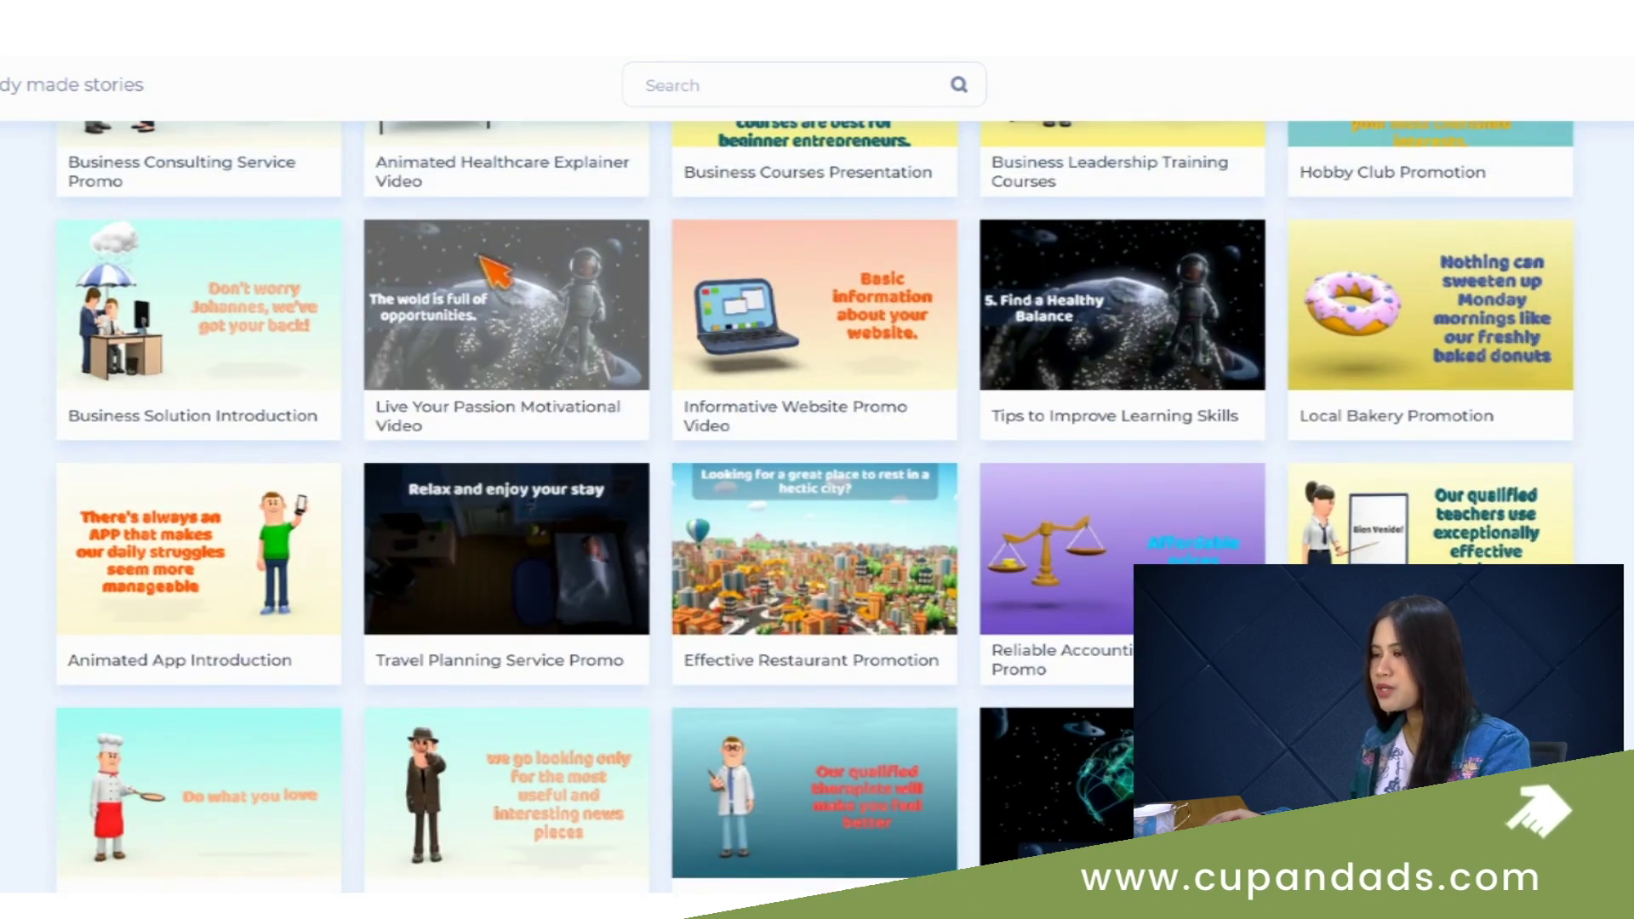
scroll(492, 270, "down", 4)
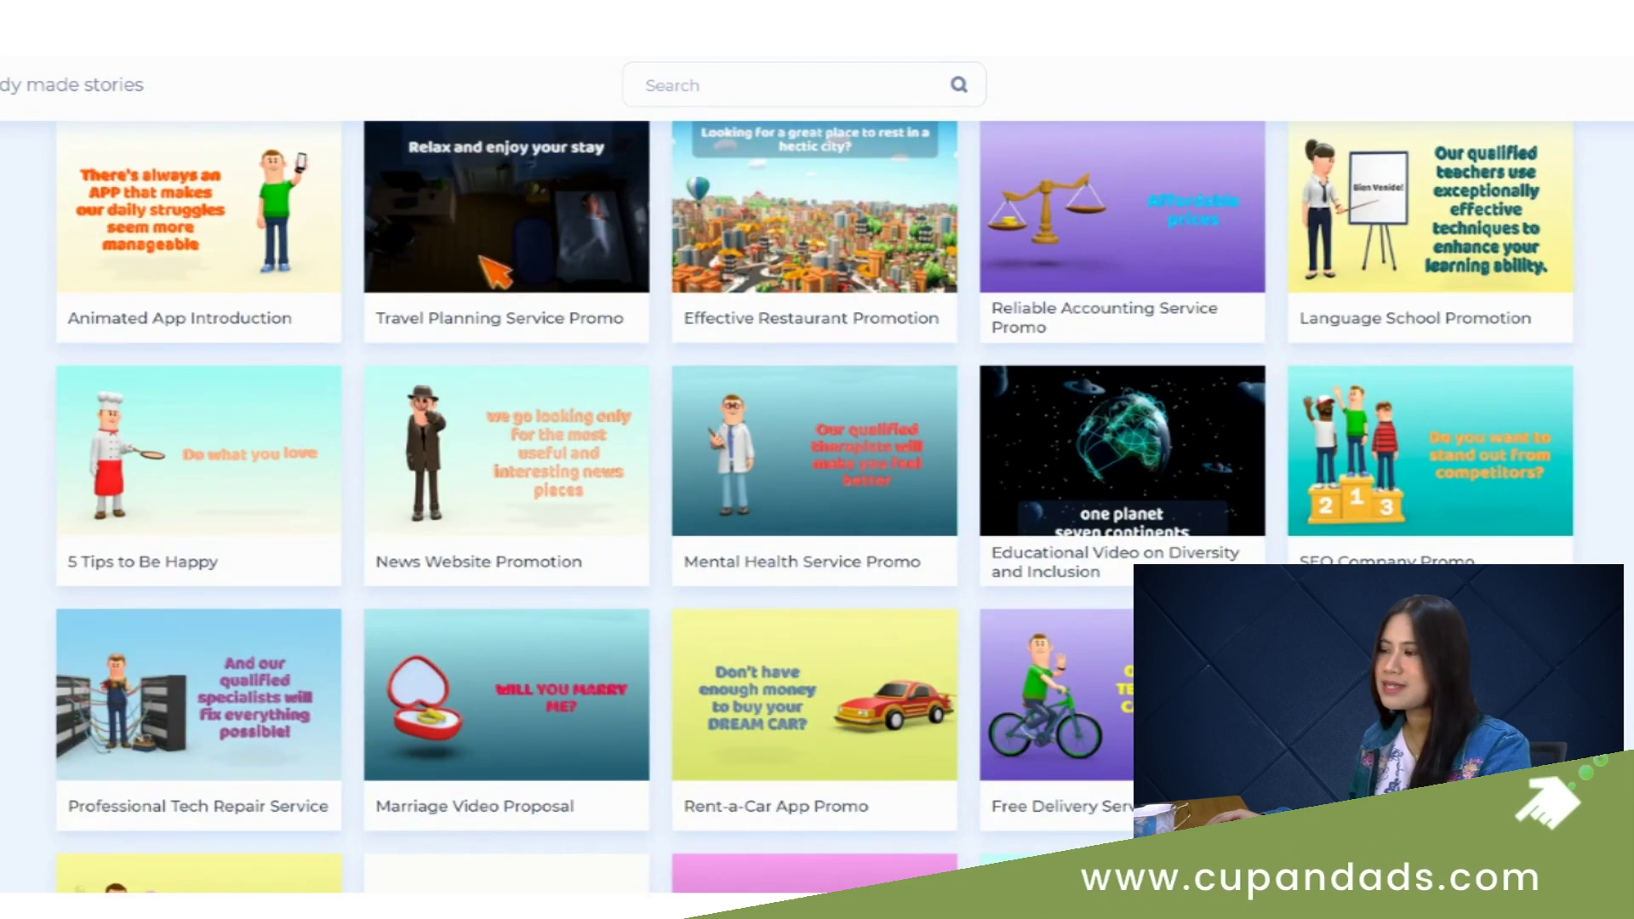
scroll(494, 271, "down", 7)
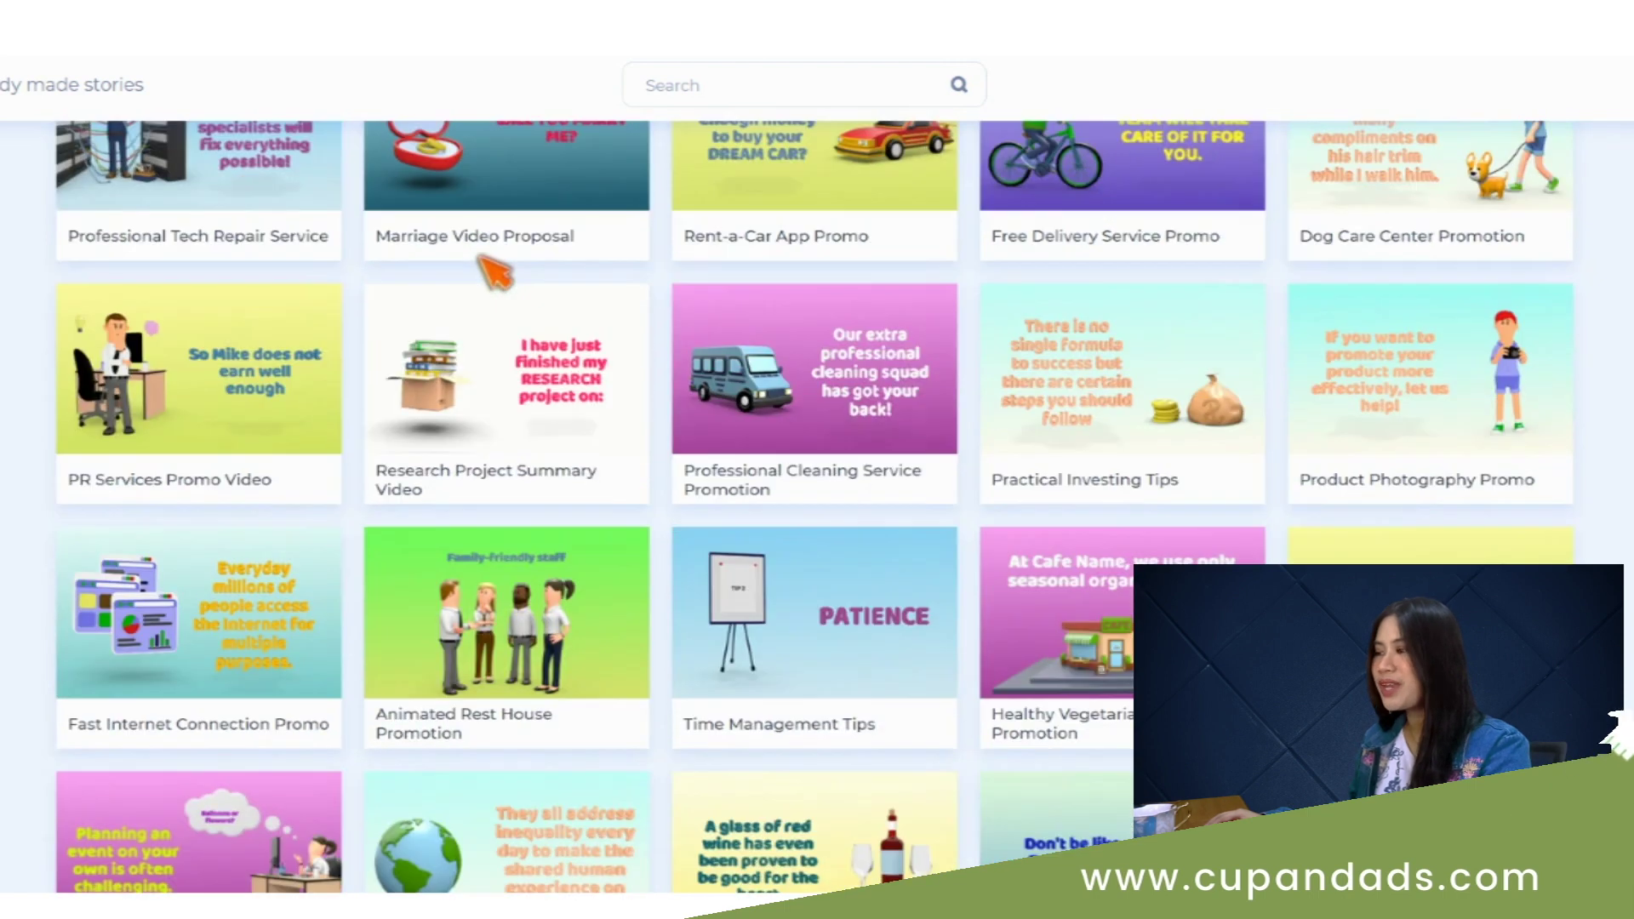
scroll(494, 271, "down", 5)
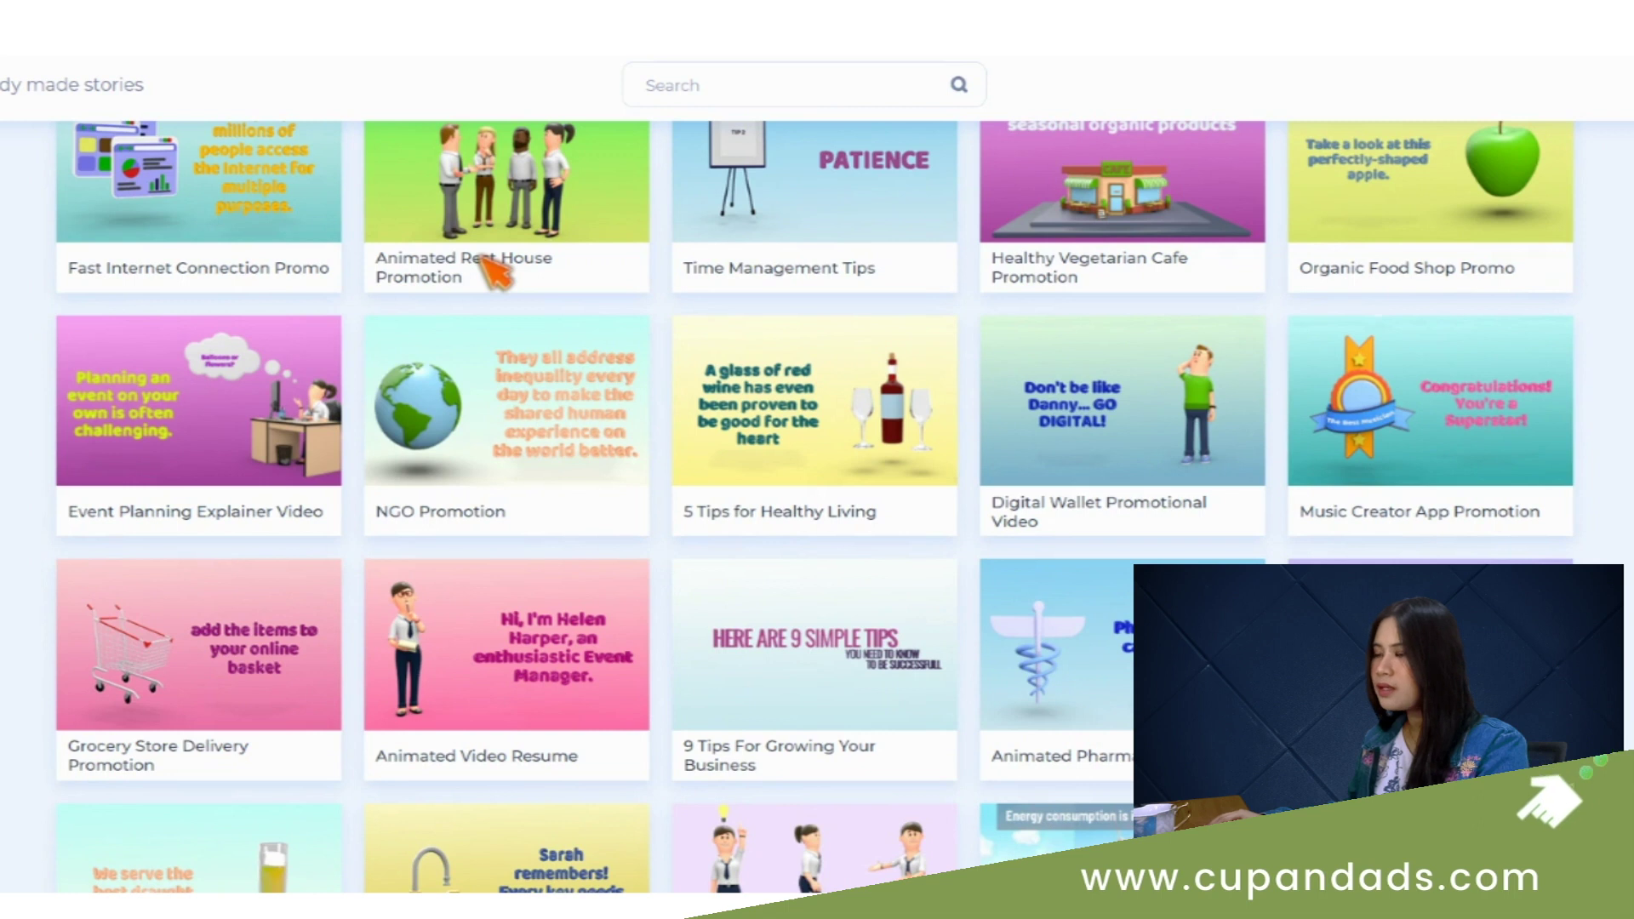
scroll(489, 268, "up", 10)
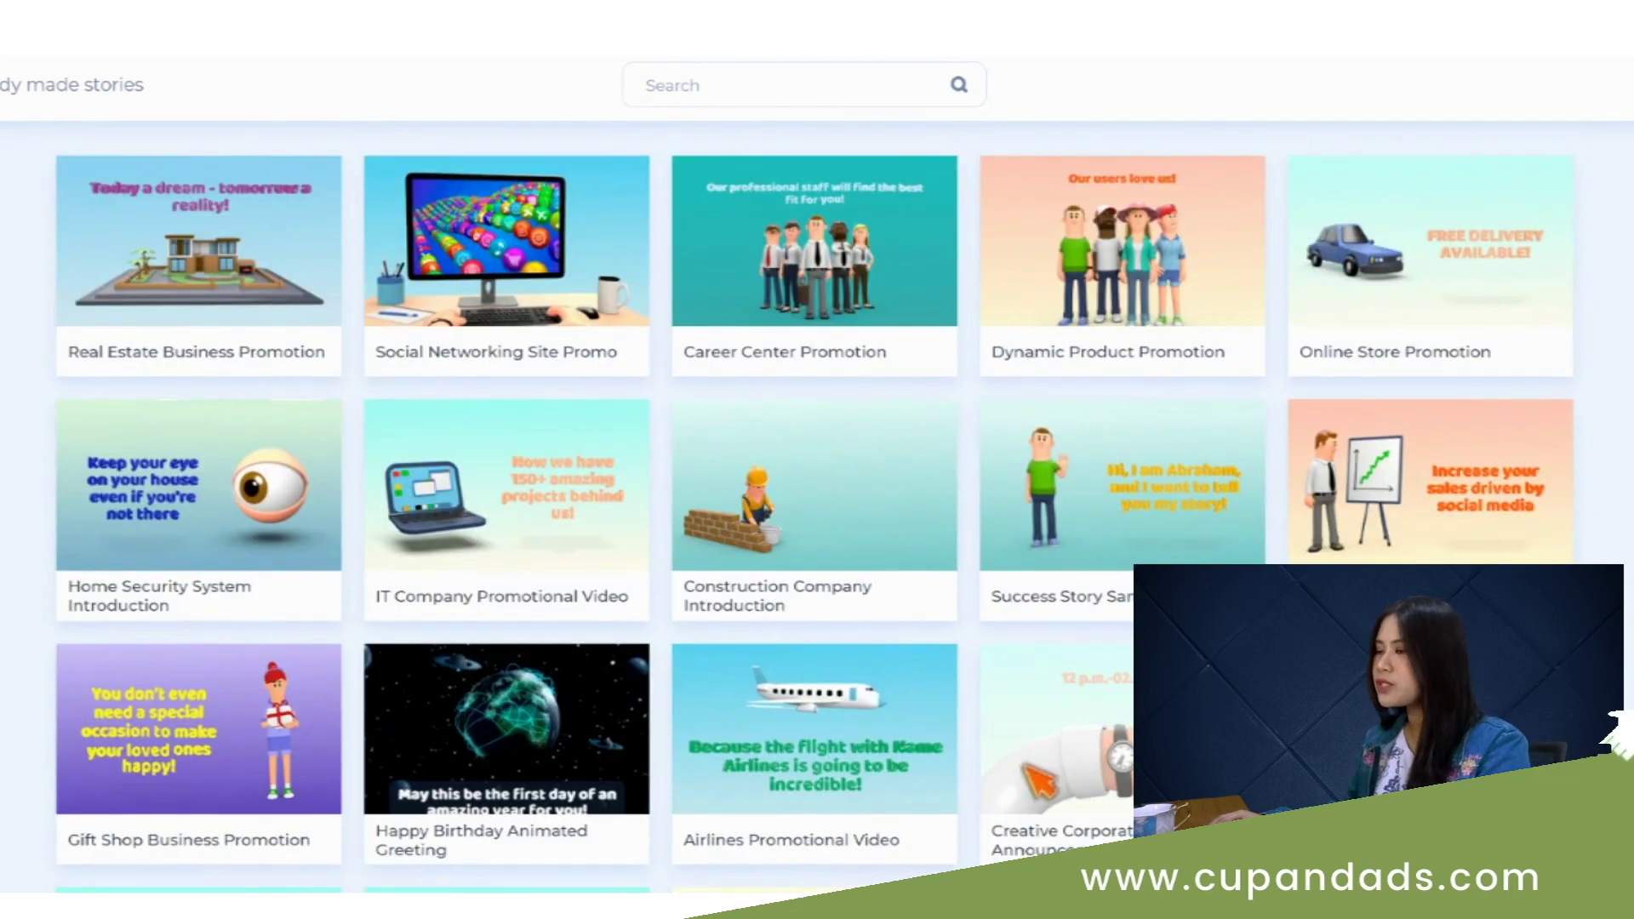
scroll(847, 664, "down", 9)
left_click(847, 664)
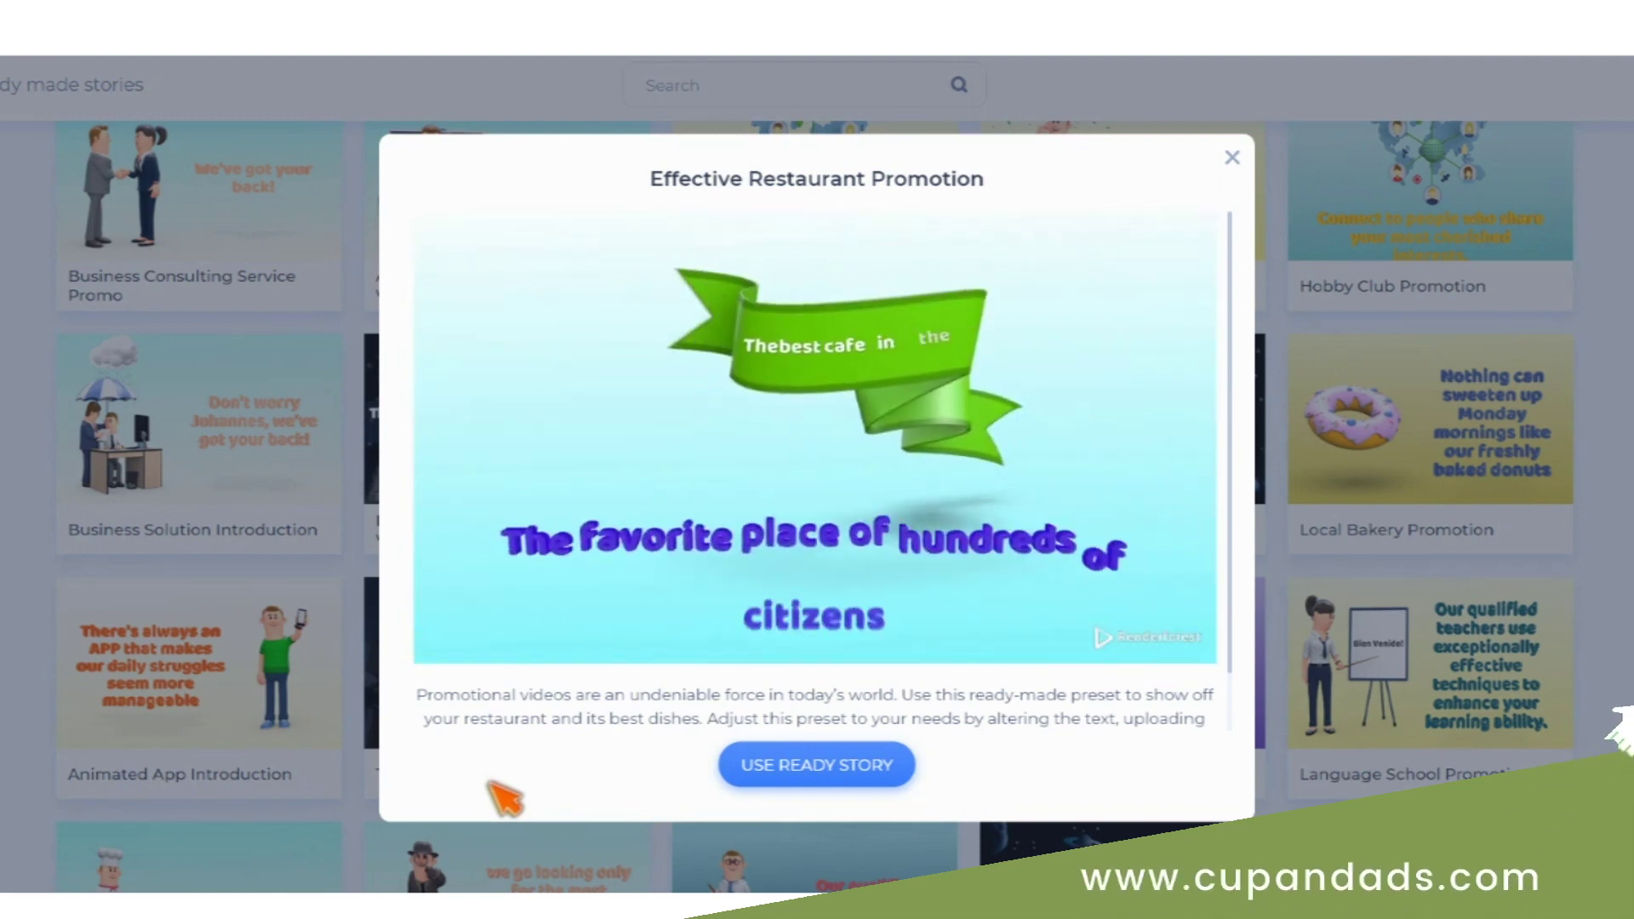
- Load the Effective Restaurant Promotion story and set Lilita One as the primary font
left_click(773, 768)
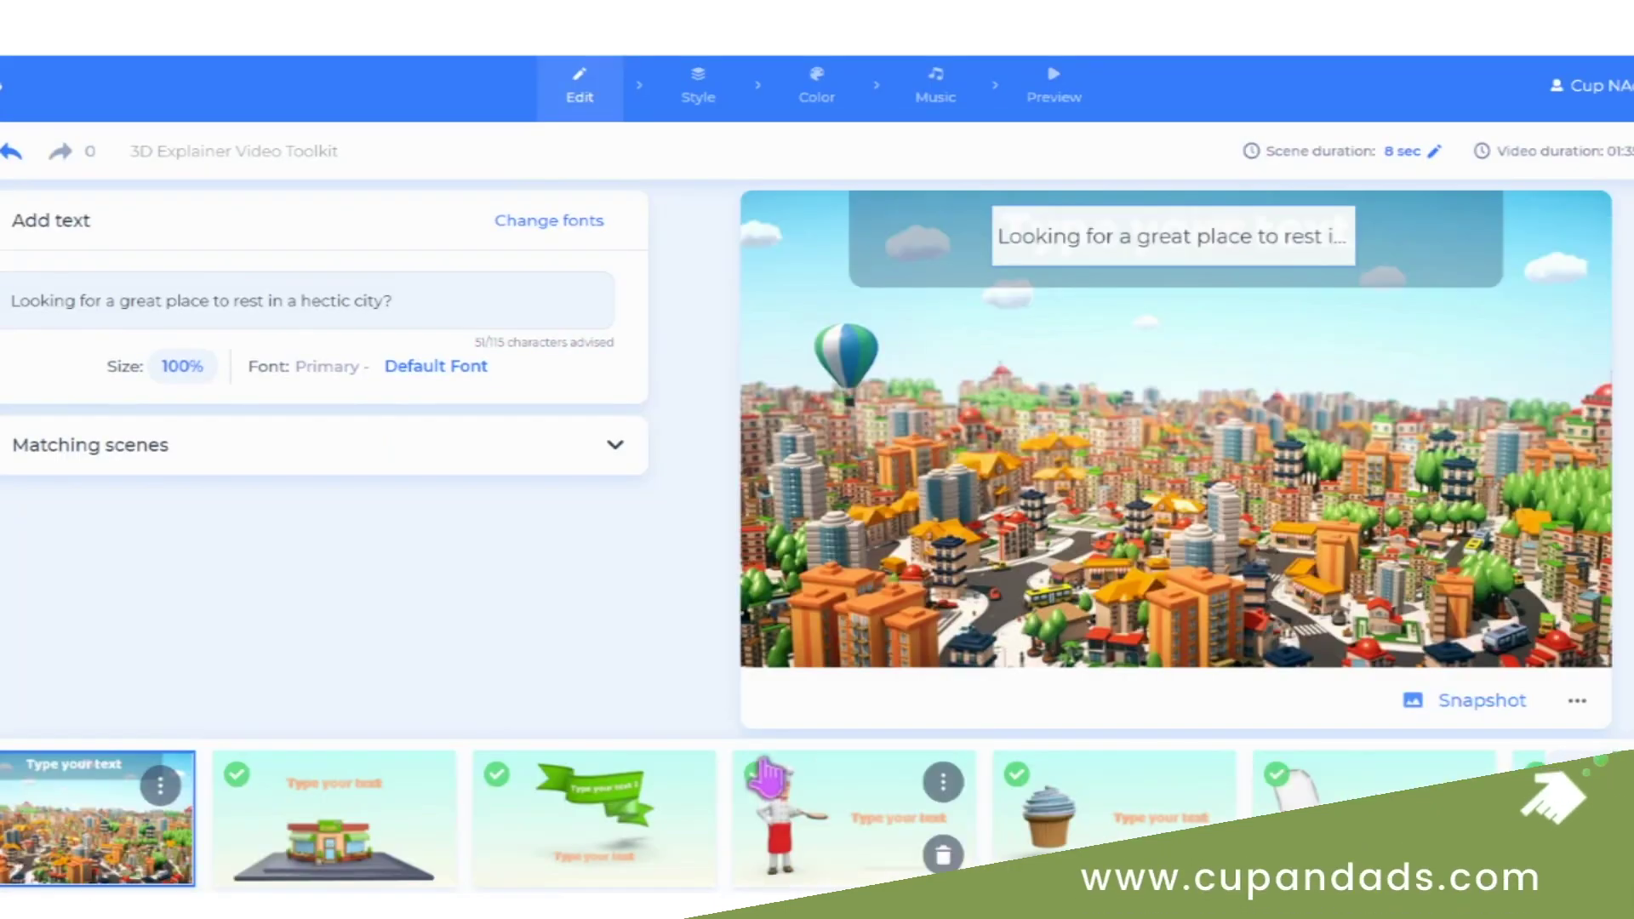
left_click(438, 370)
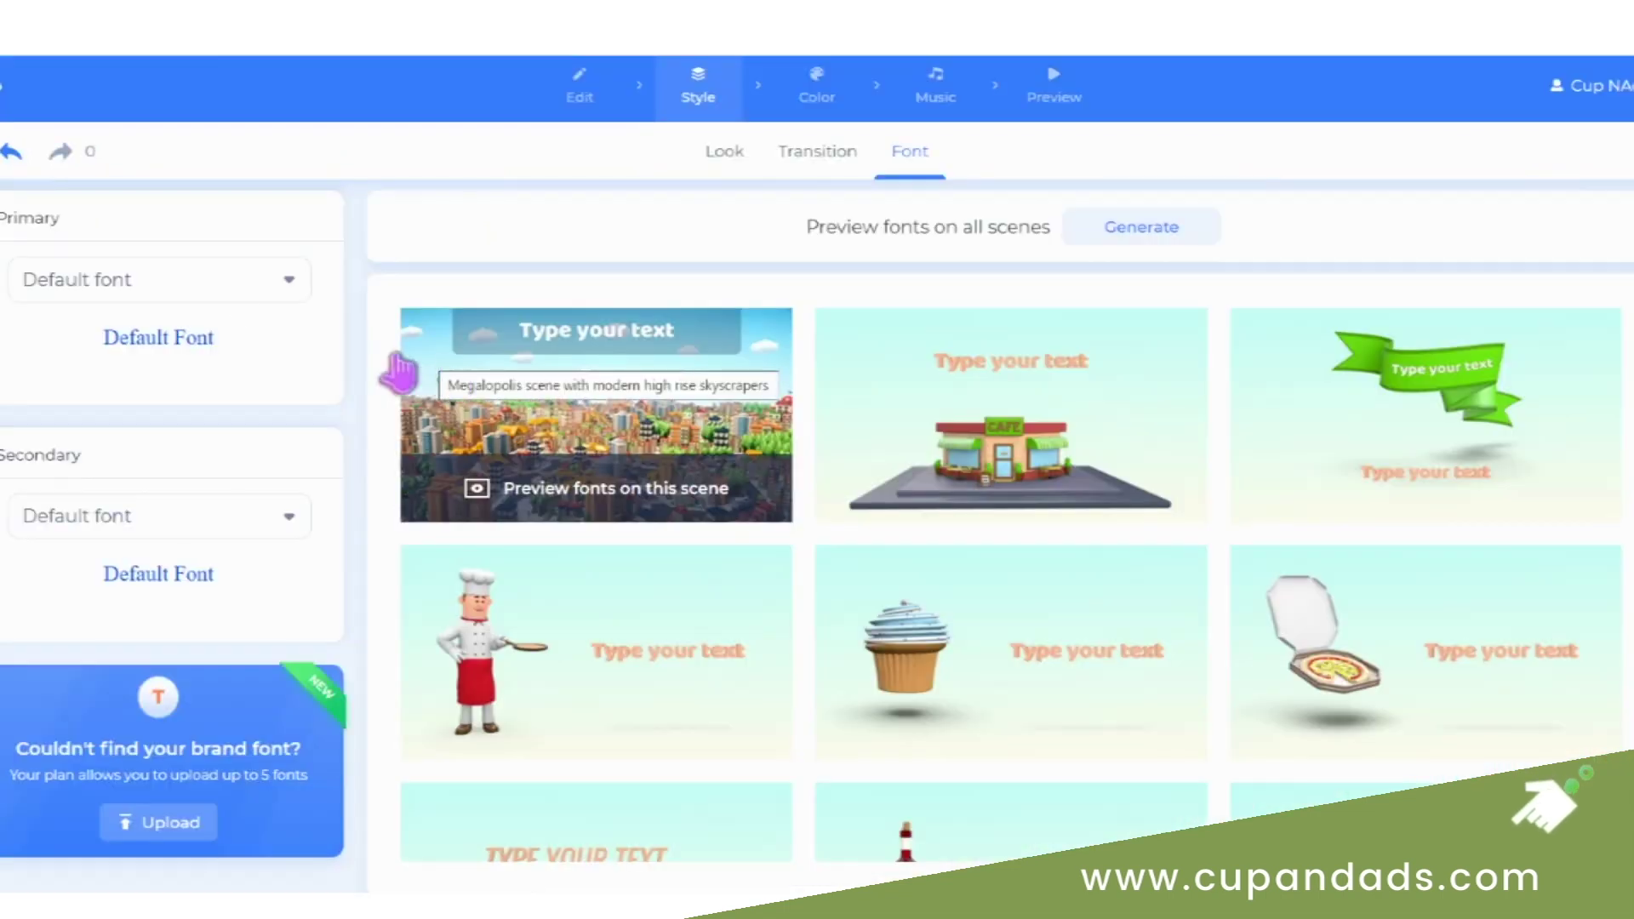
left_click(243, 285)
scroll(196, 530, "down", 4)
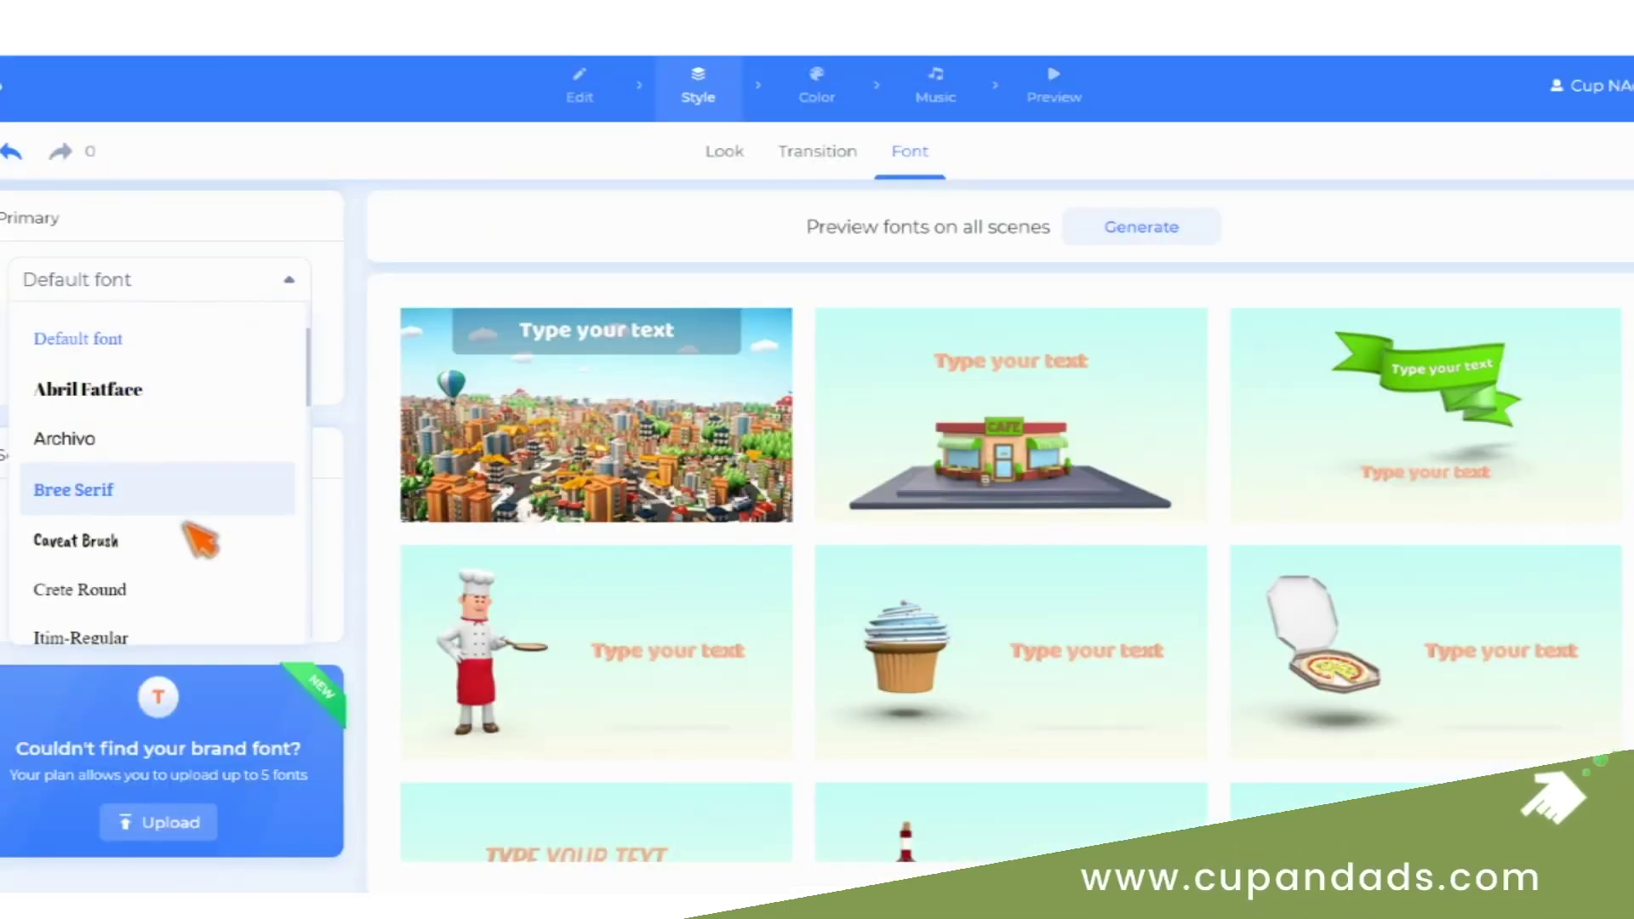
scroll(120, 554, "down", 3)
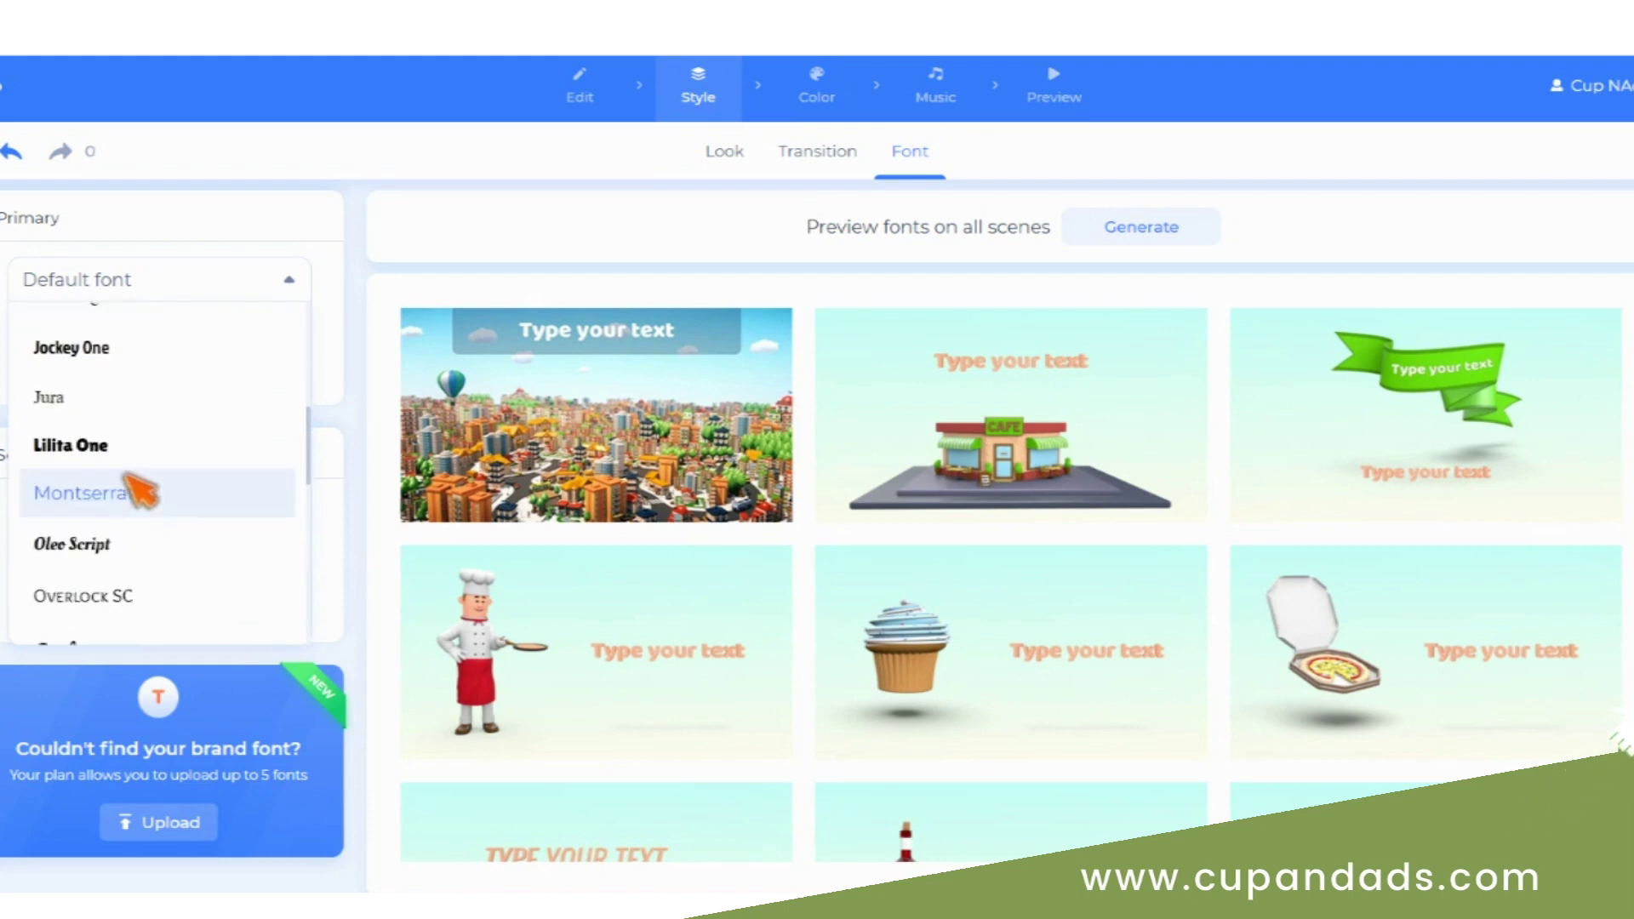
left_click(92, 449)
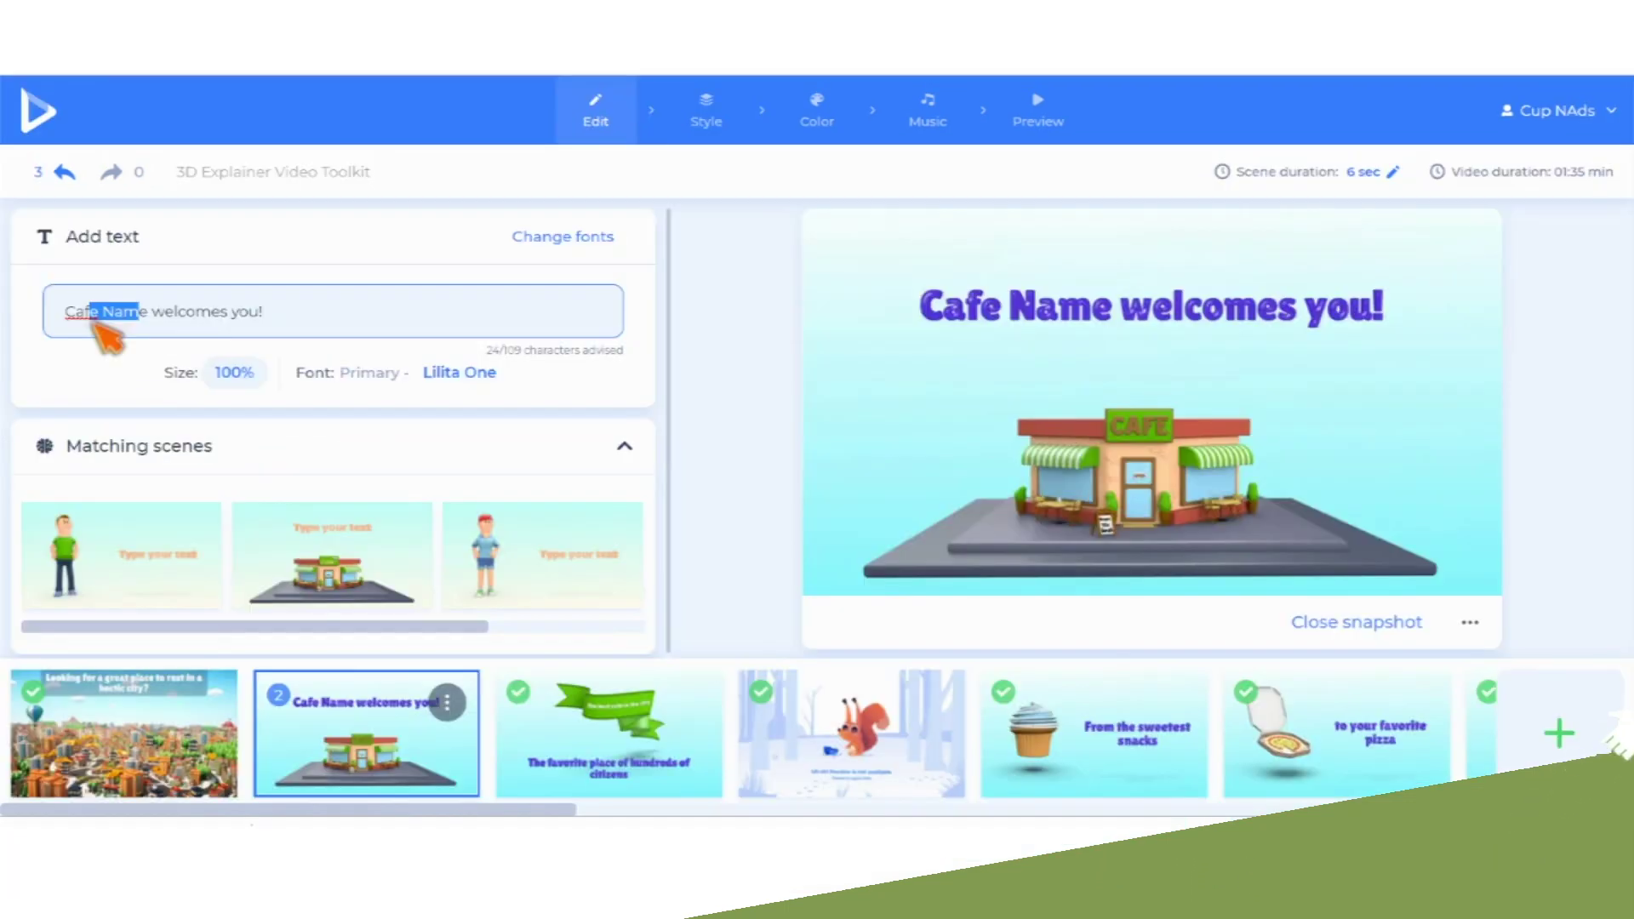
- Replace the welcome text's cafe name with 'Cr' and review the cupcake, pizza, drink and wine scenes
key("BackSpace")
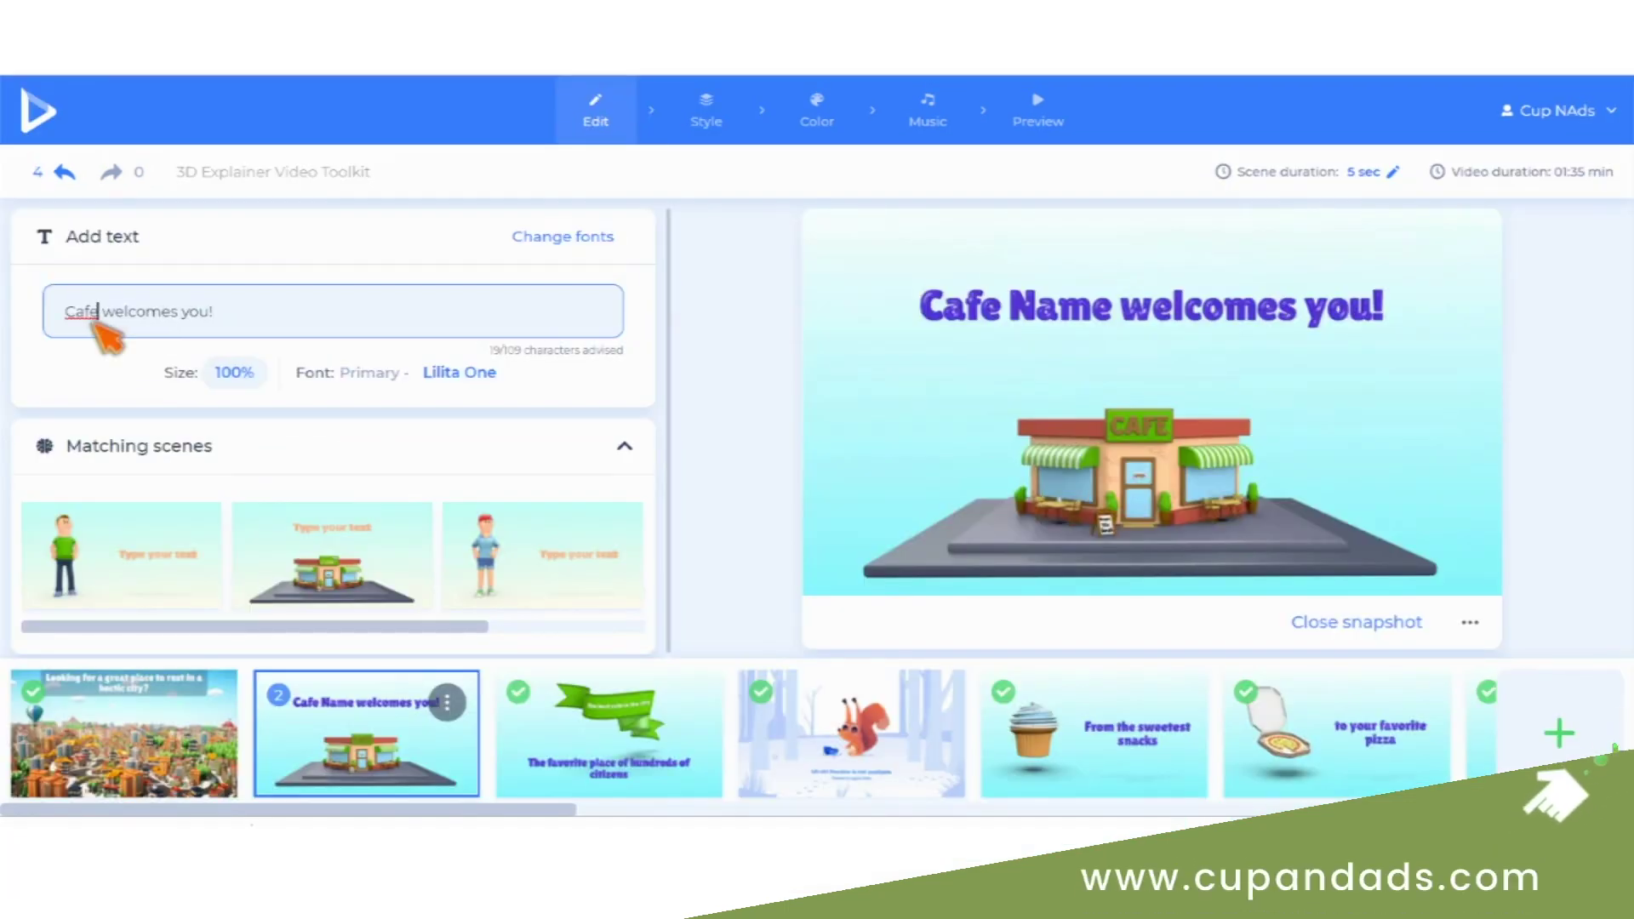
type("Cr")
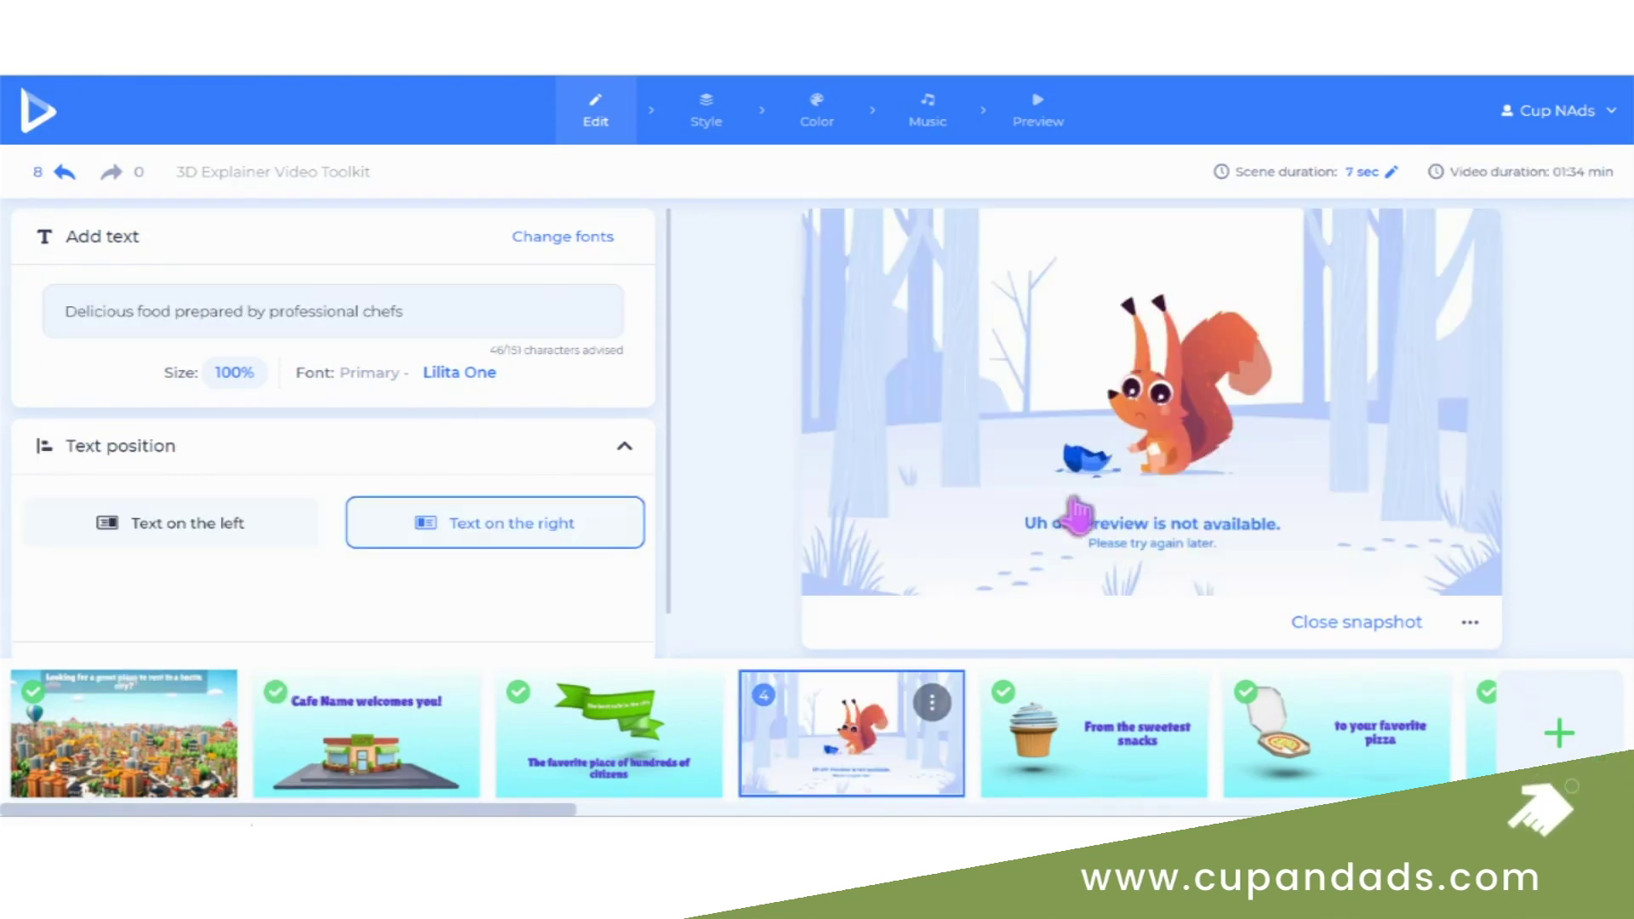
left_click(1154, 741)
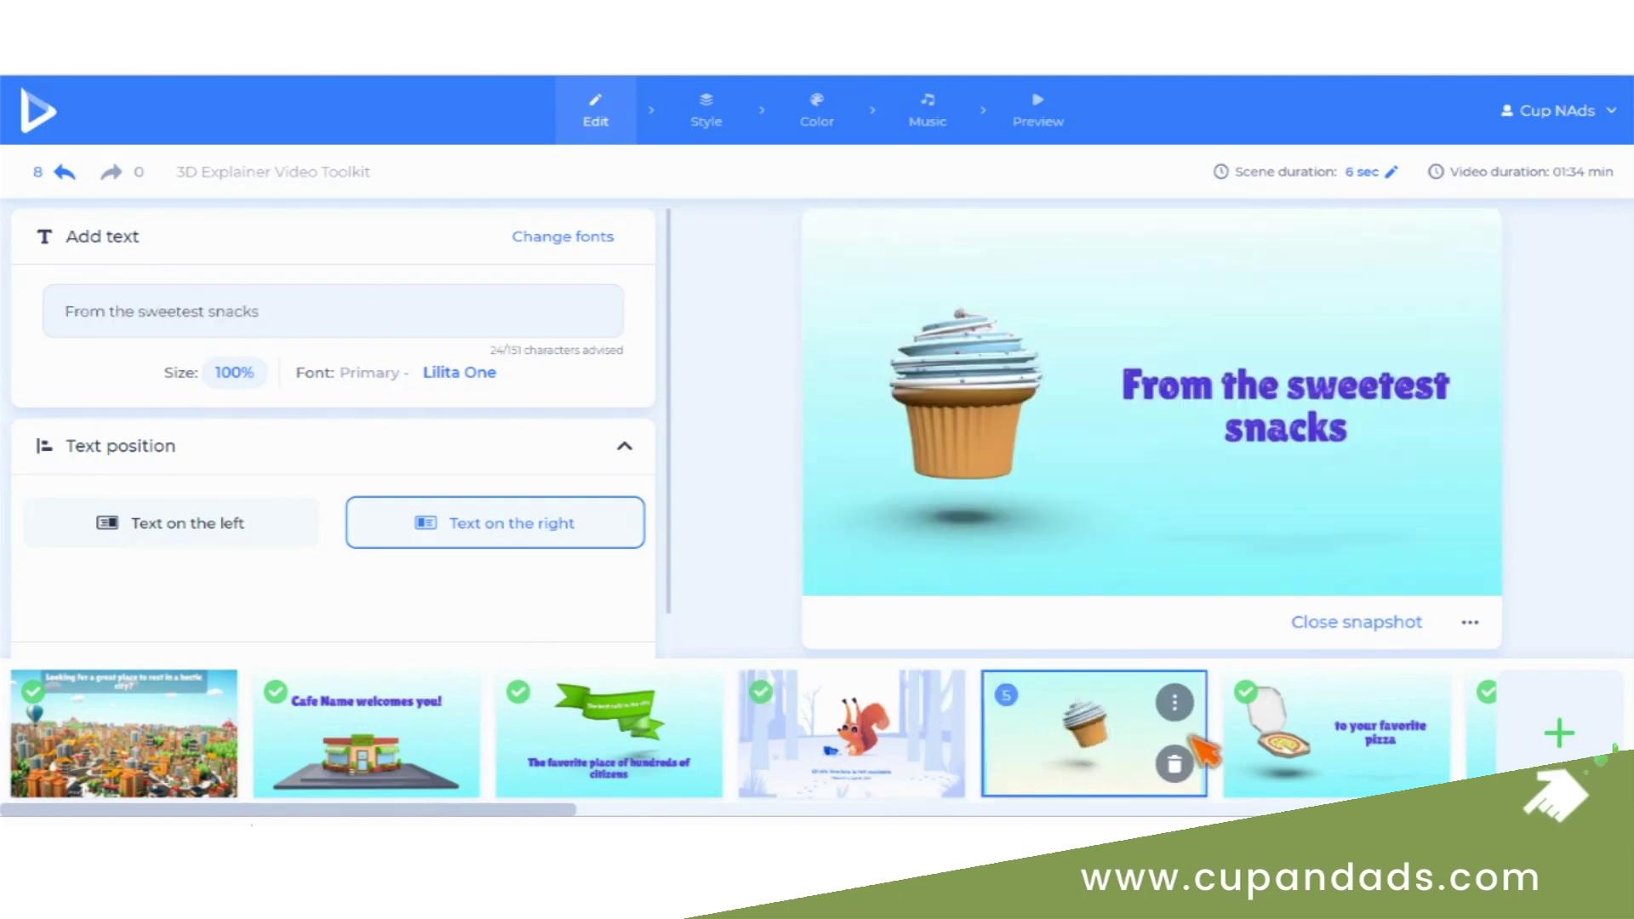
left_click(1328, 749)
left_click_drag(474, 816, 830, 816)
left_click(673, 741)
left_click(926, 756)
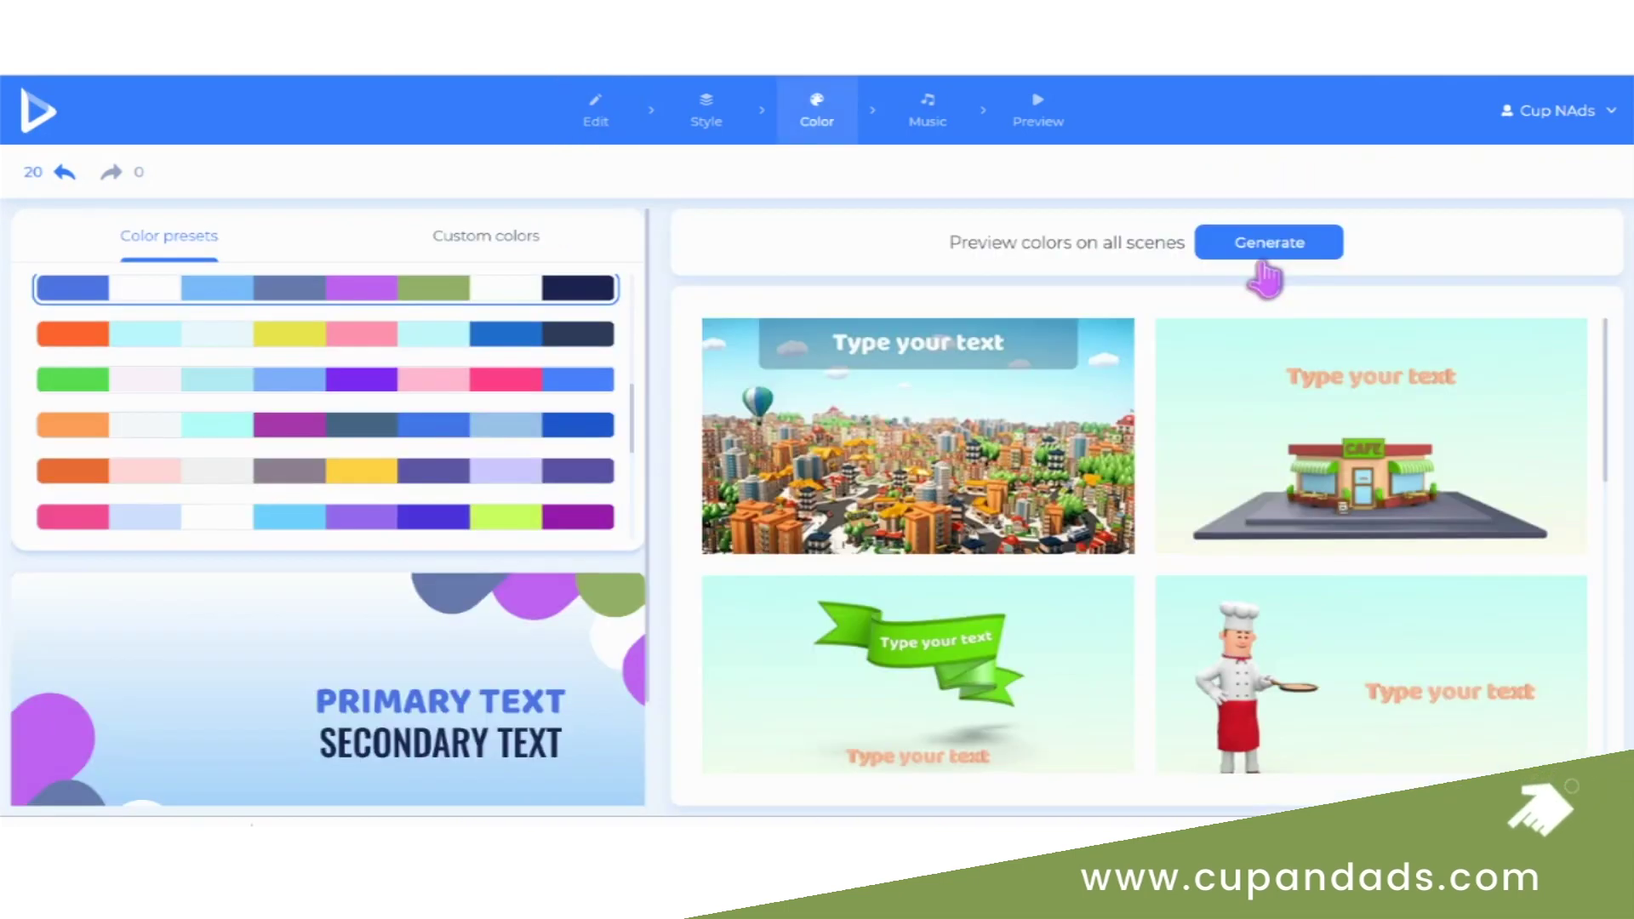
- Review the Color and Music steps, then generate the watermarked free low-quality preview
scroll(1116, 503, "down", 8)
scroll(1118, 509, "up", 8)
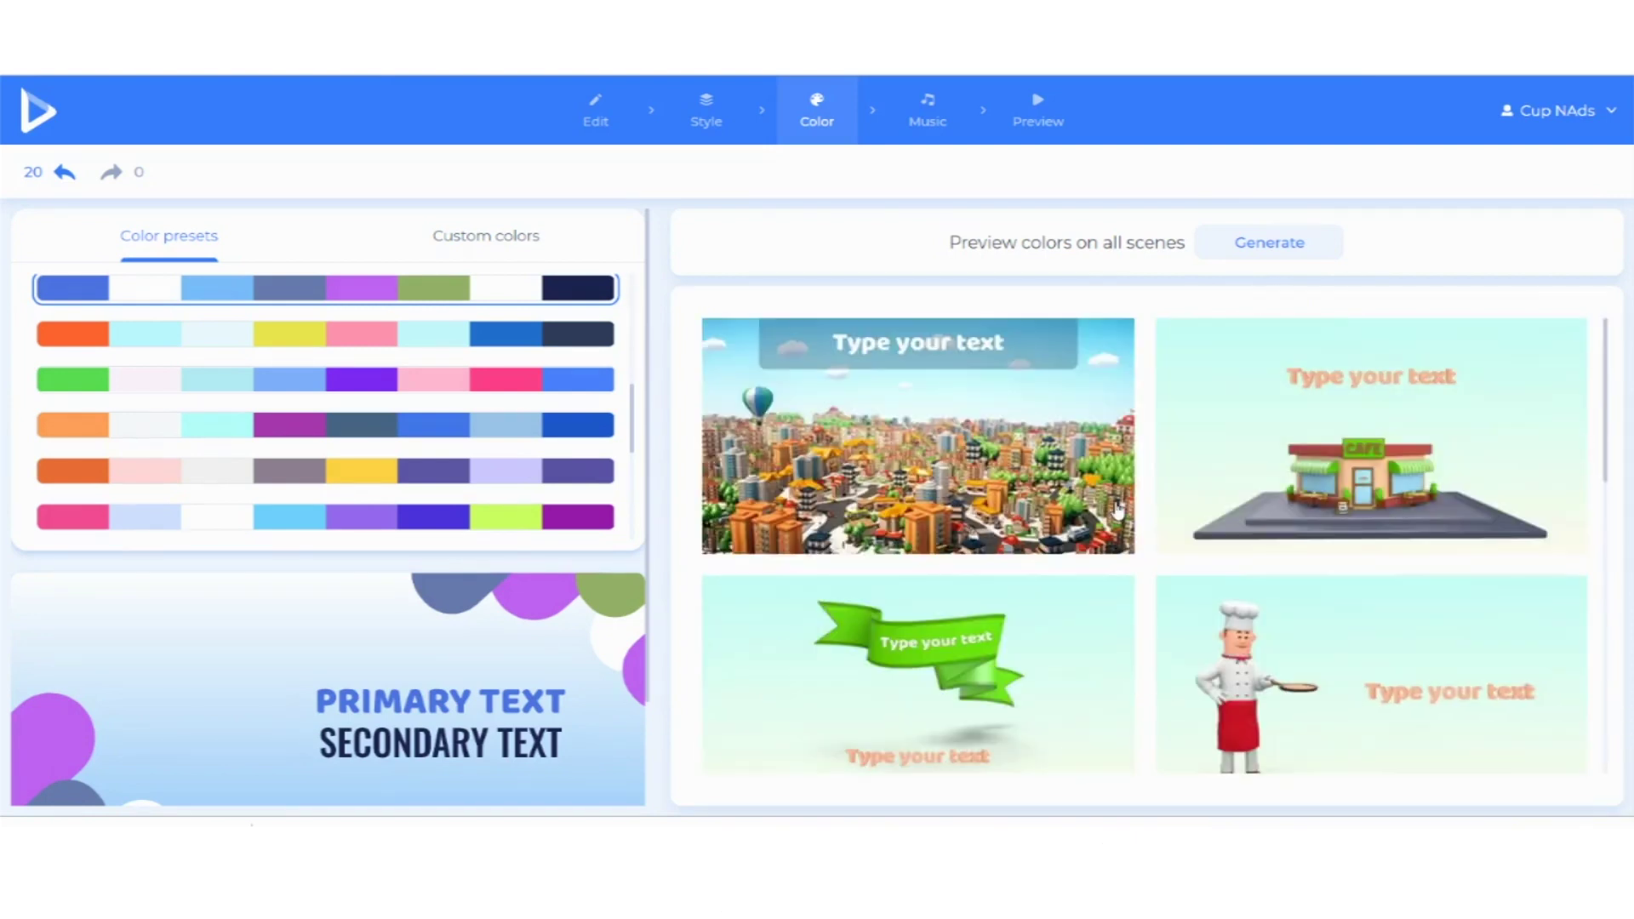
left_click(933, 112)
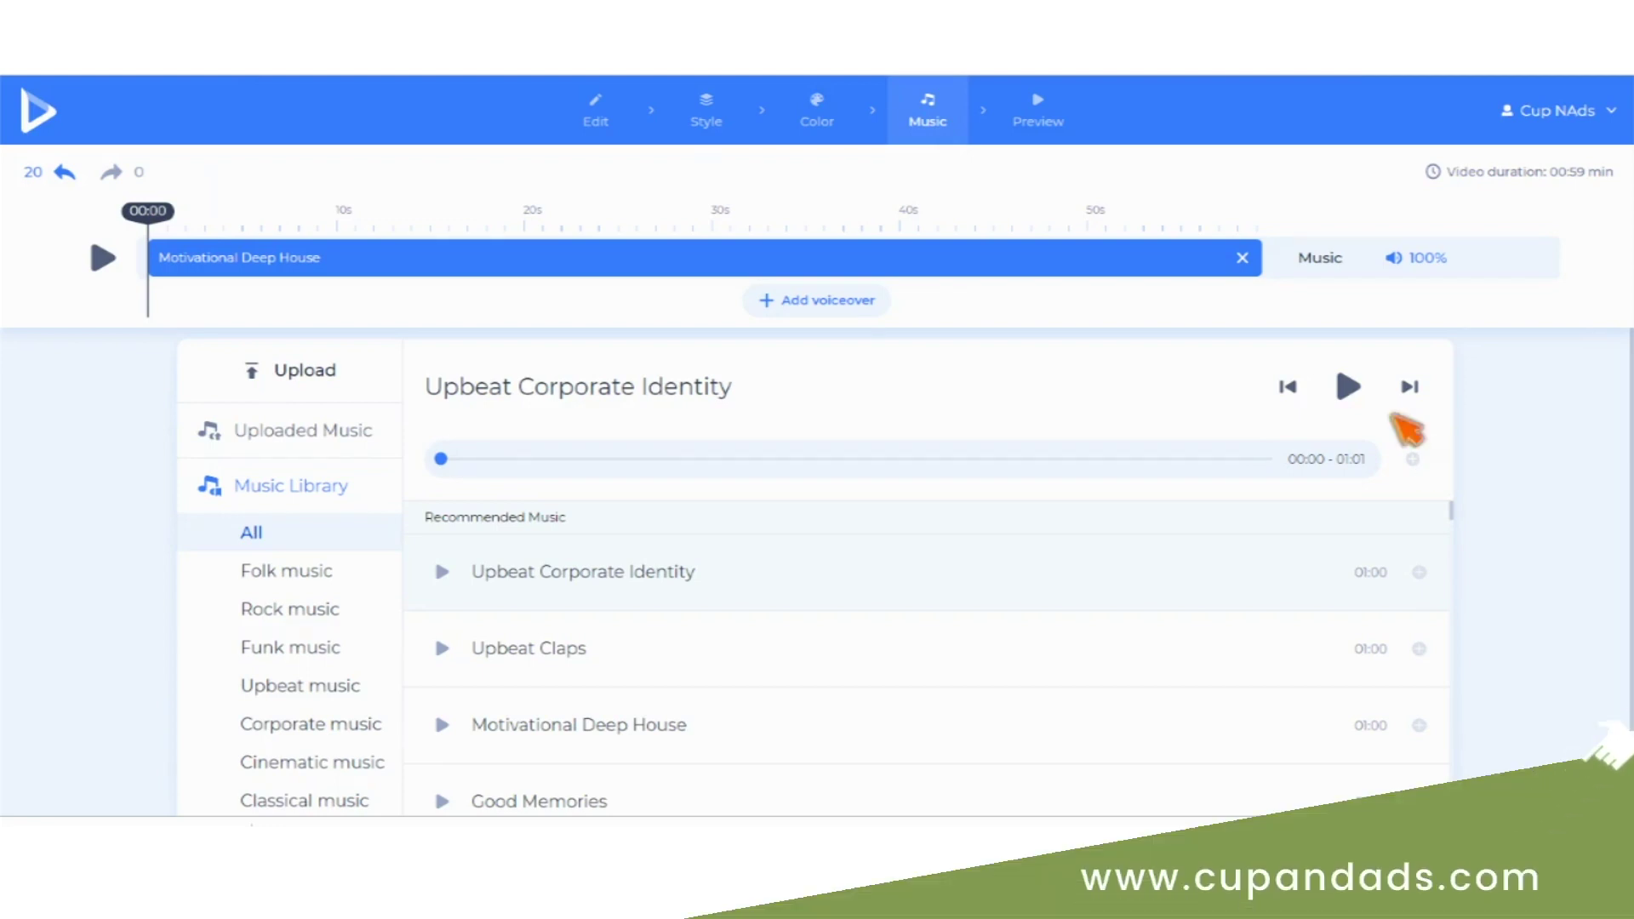
scroll(266, 682, "down", 1)
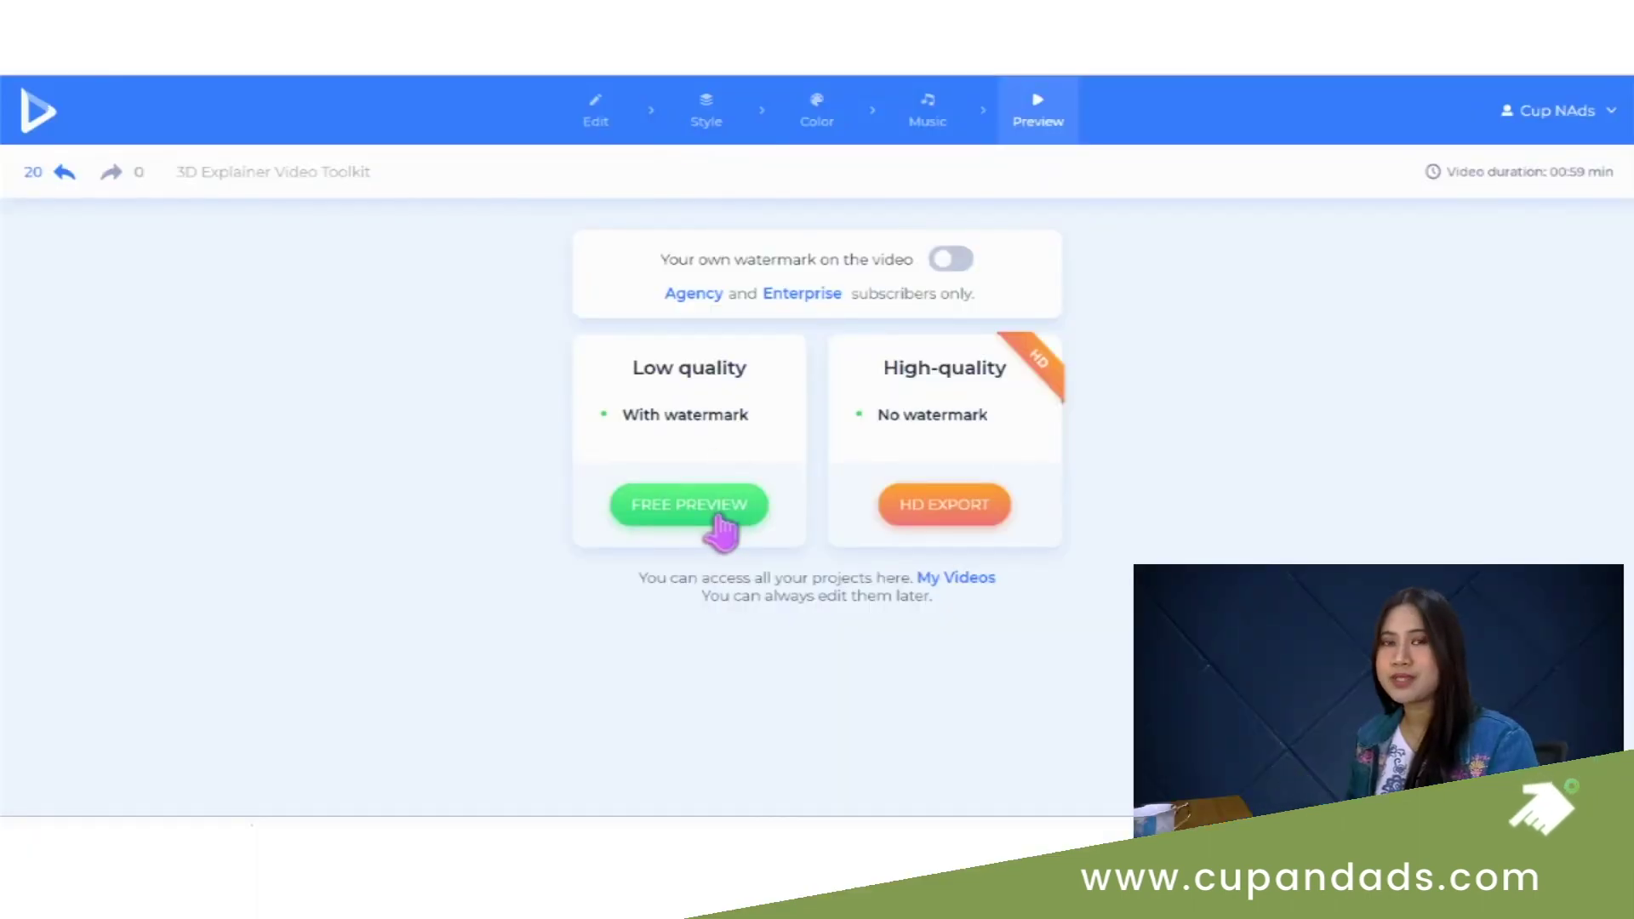
left_click(719, 519)
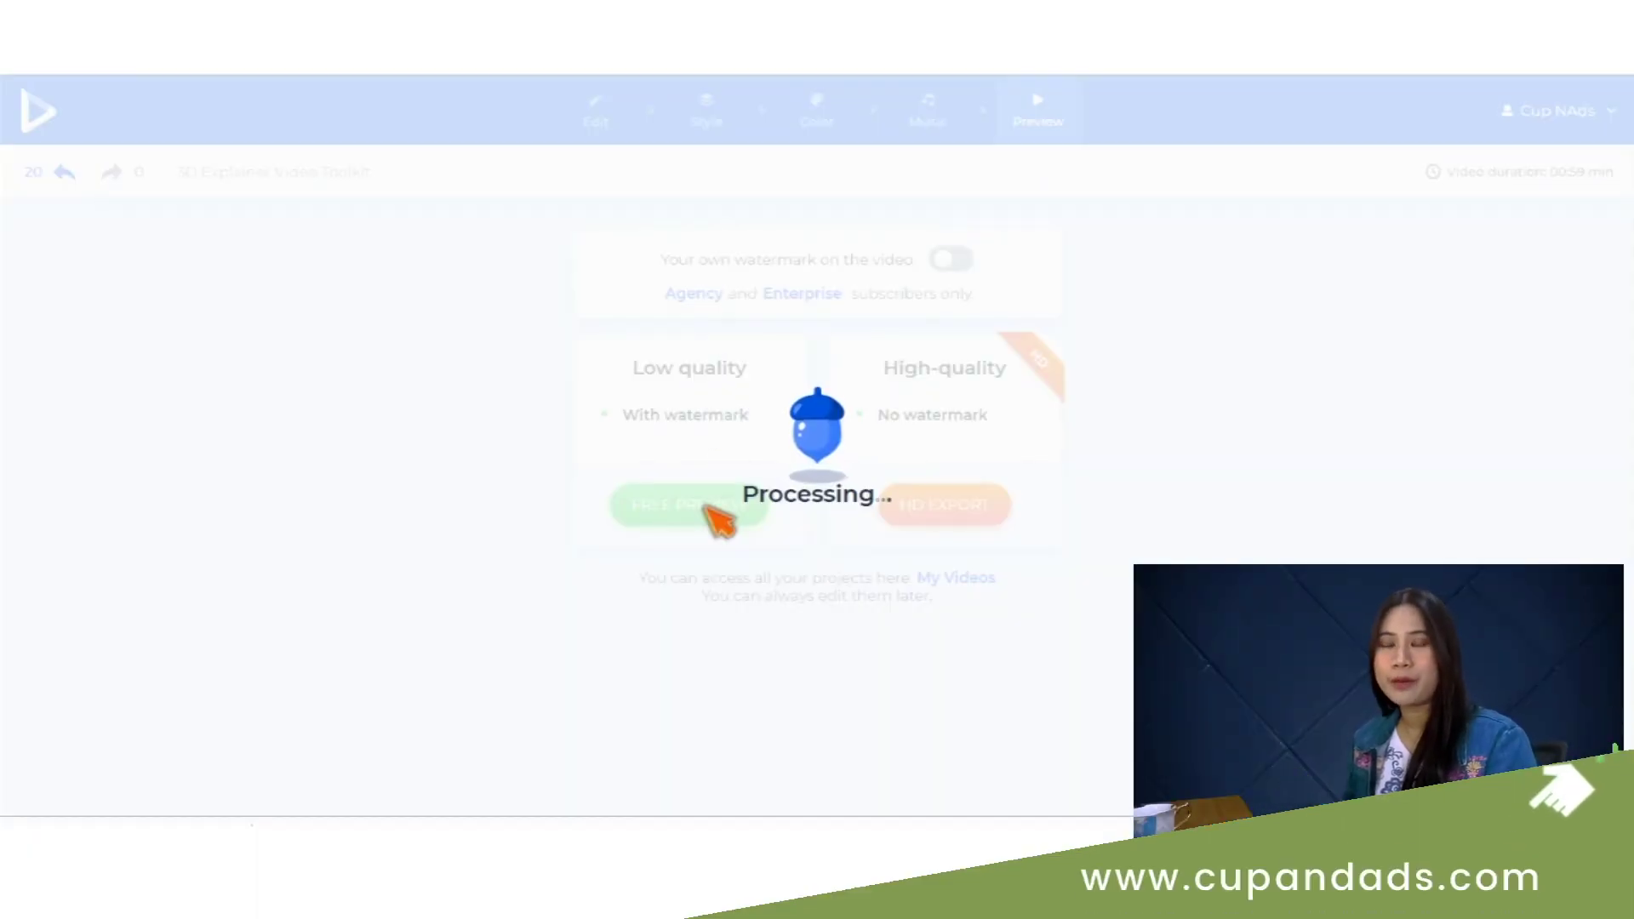